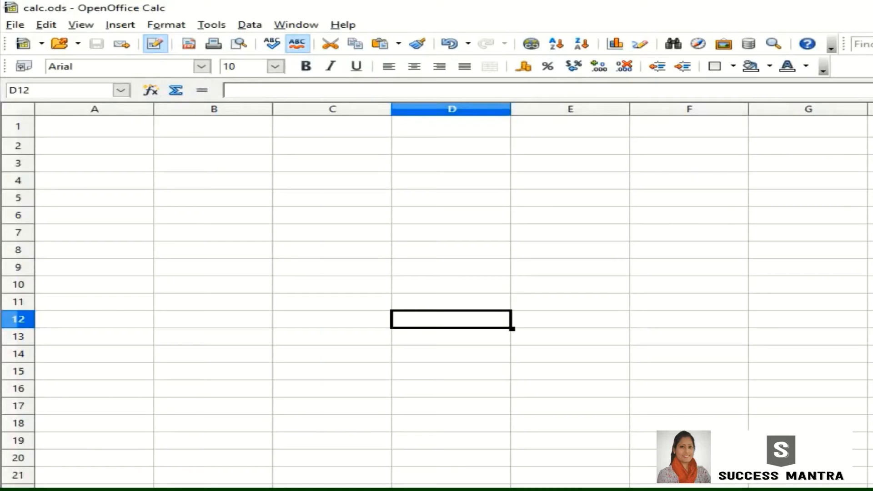
Step: Label cells D12, B4 and A9 by entering each cell's own address in it as text
text(D12)
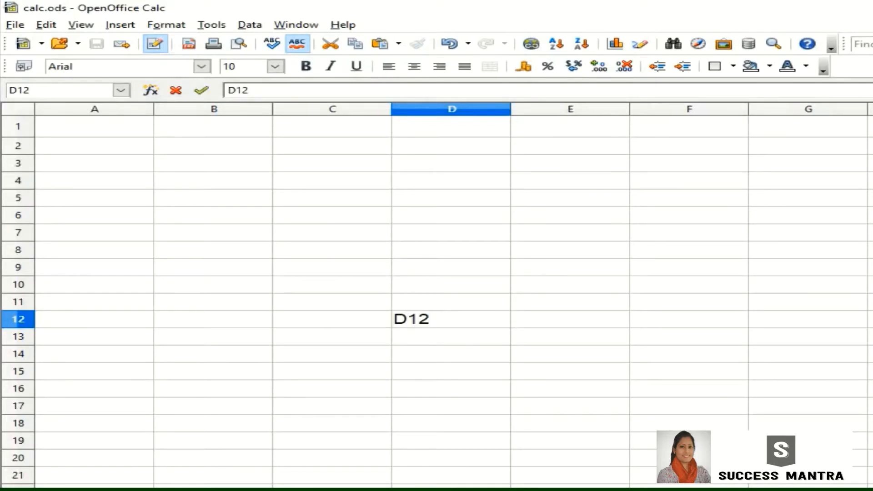
click(213, 181)
text(B4)
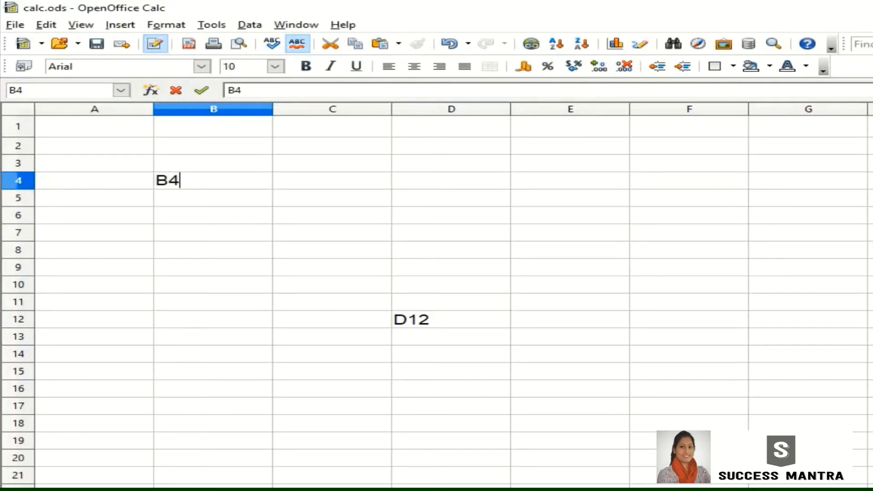
click(94, 267)
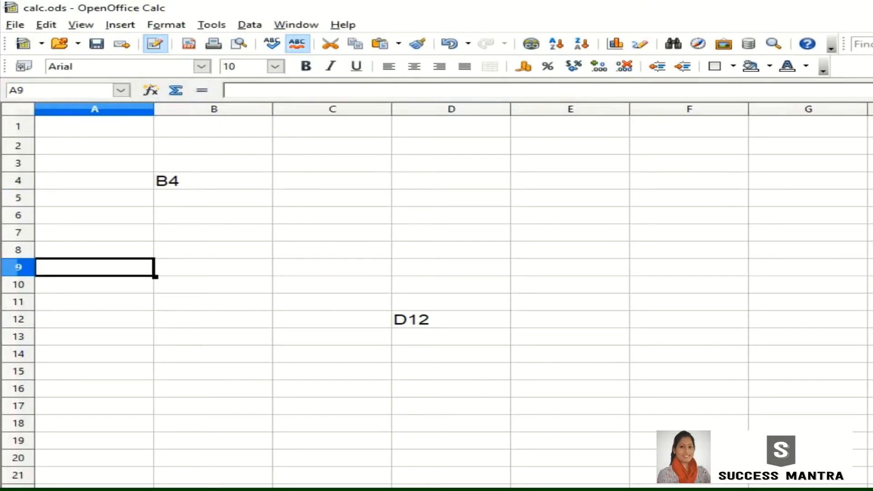
text(A9)
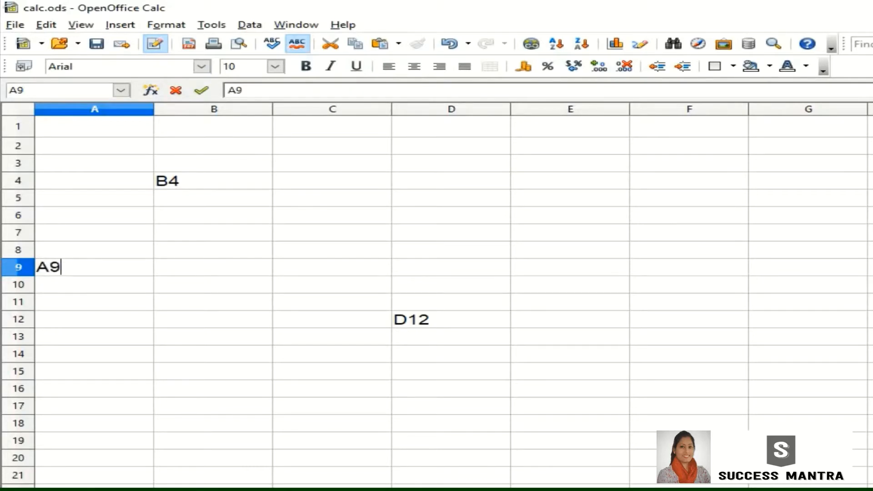
click(343, 25)
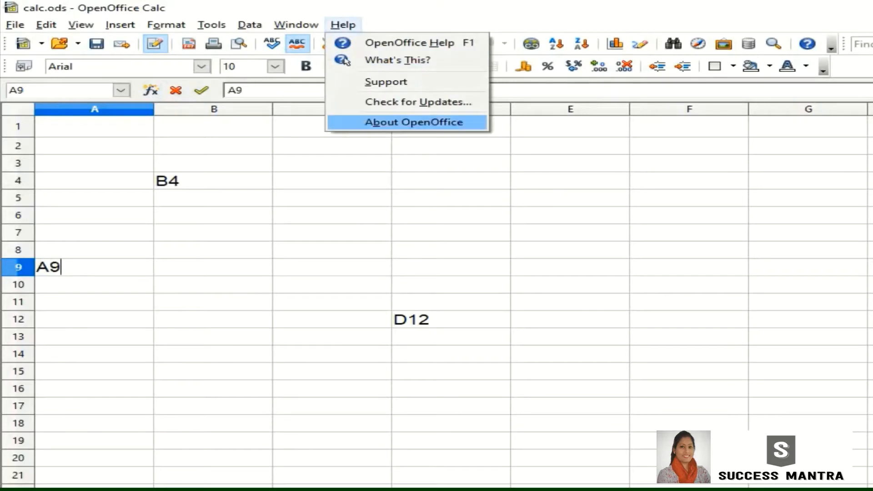
click(414, 122)
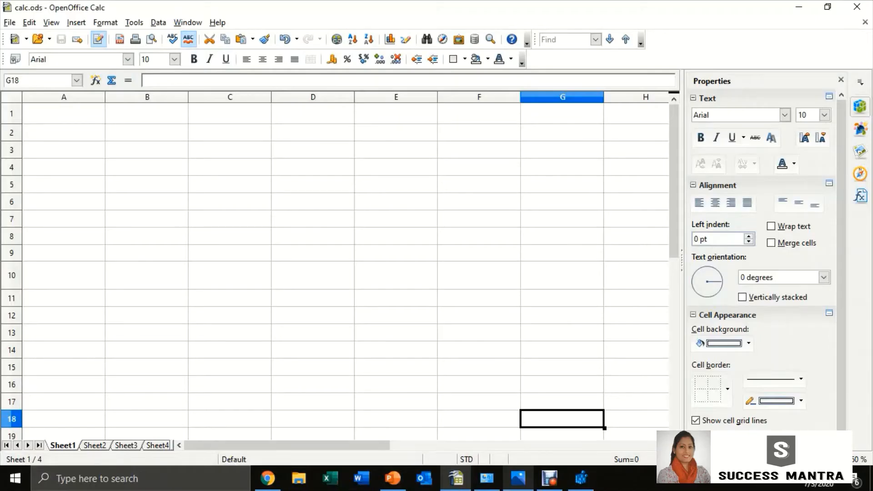
Step: Enter the sheet title "Company Purchase Order" in cell A1
click(64, 114)
text(C)
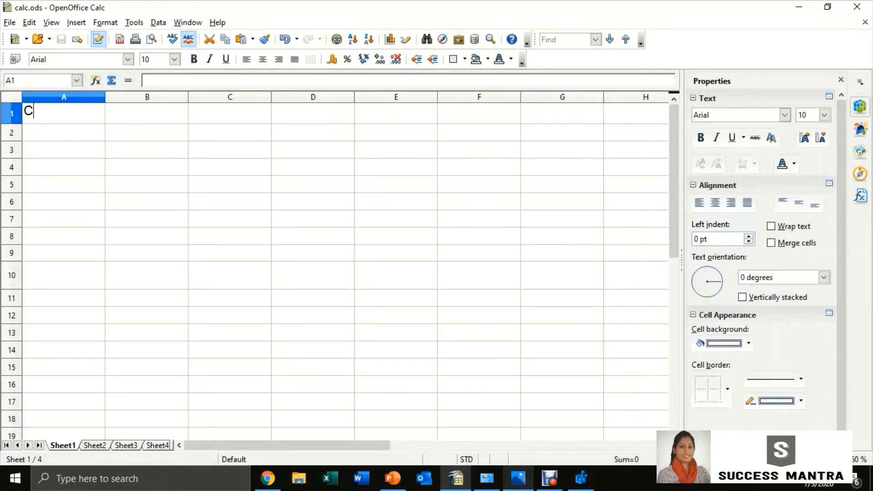
text(ompany)
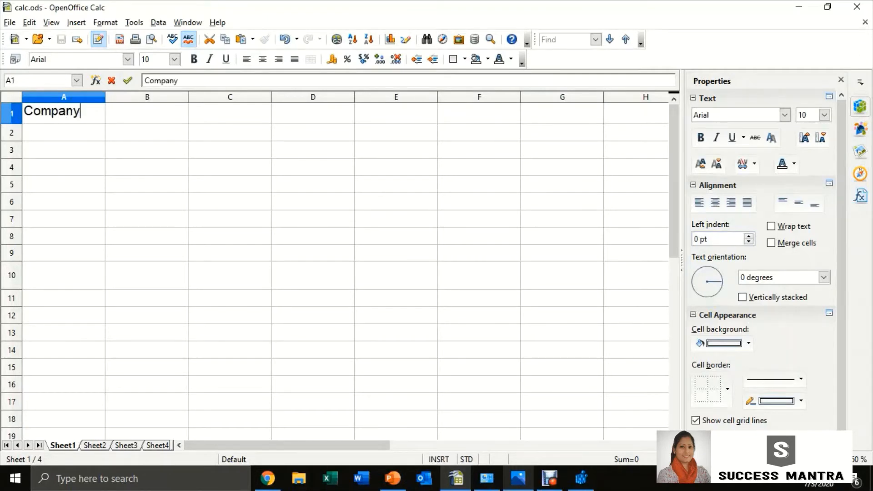
text( Purchase Order)
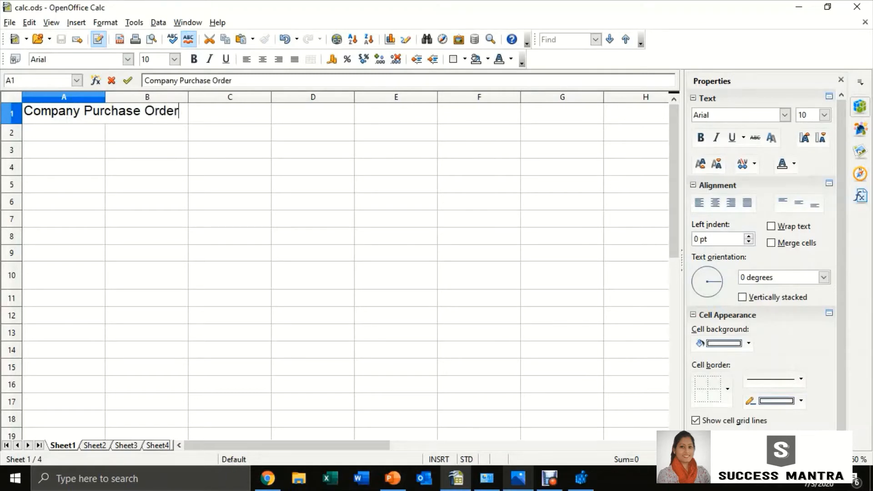
key(Return)
Step: Enter the column headings Date, Item, Unit Price, Quantity and Total in cells A3 to E3
key(Return)
text(Date)
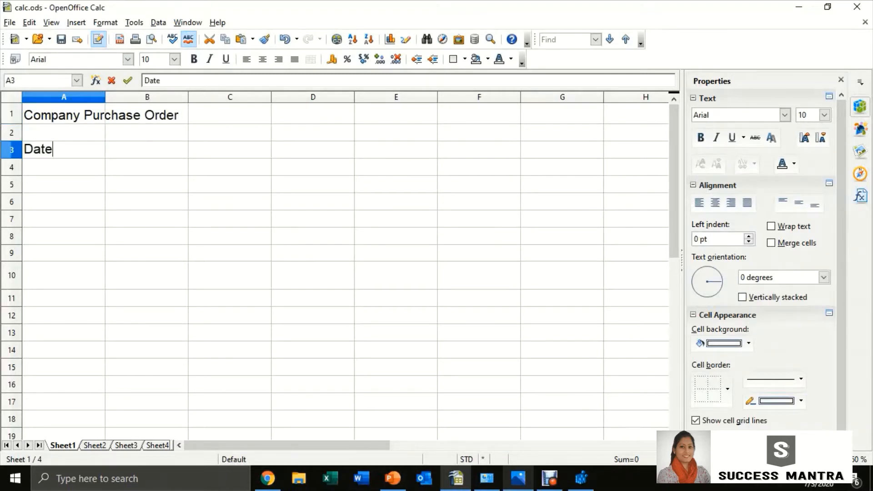
key(Tab)
text(Ite)
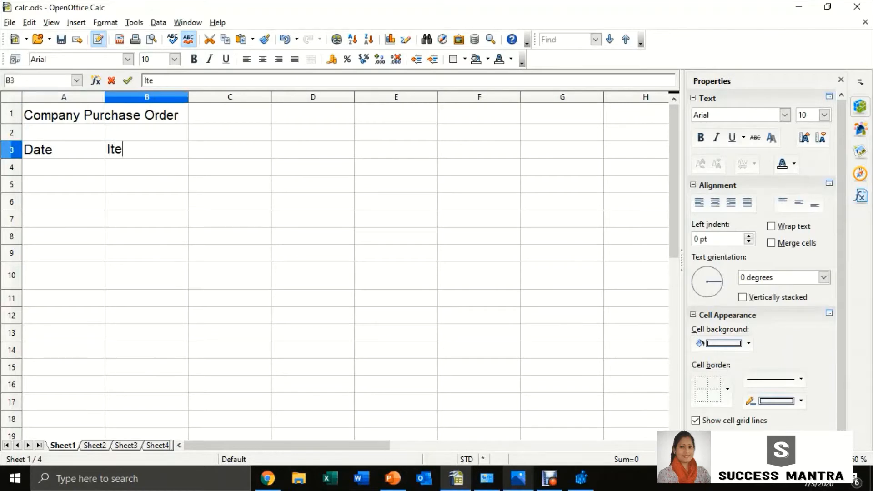
text(m)
key(Tab)
text(Uni)
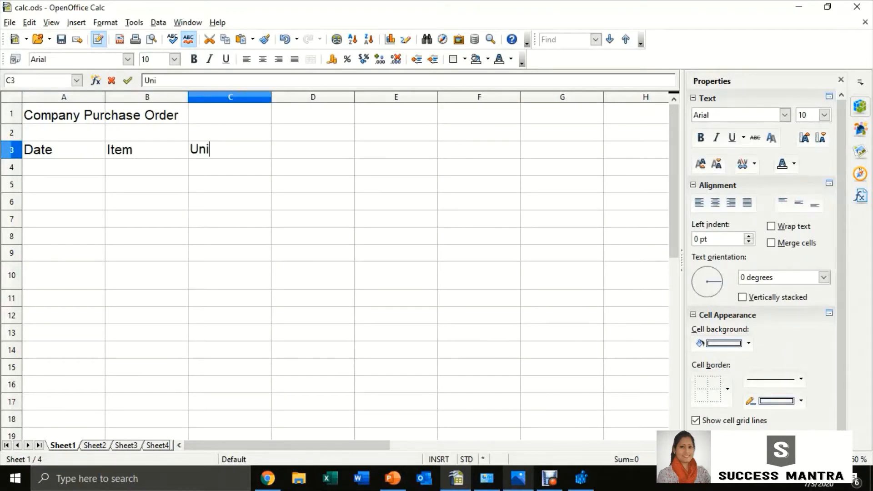
text(t Price)
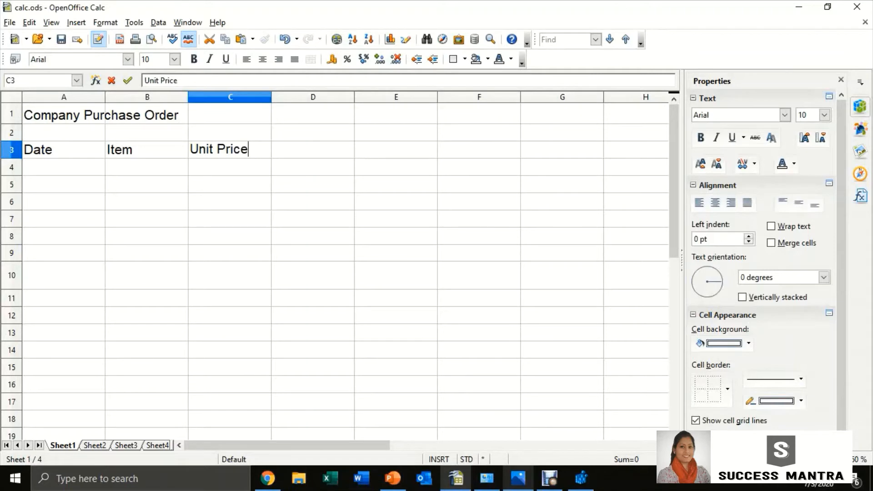
key(Tab)
text(Q)
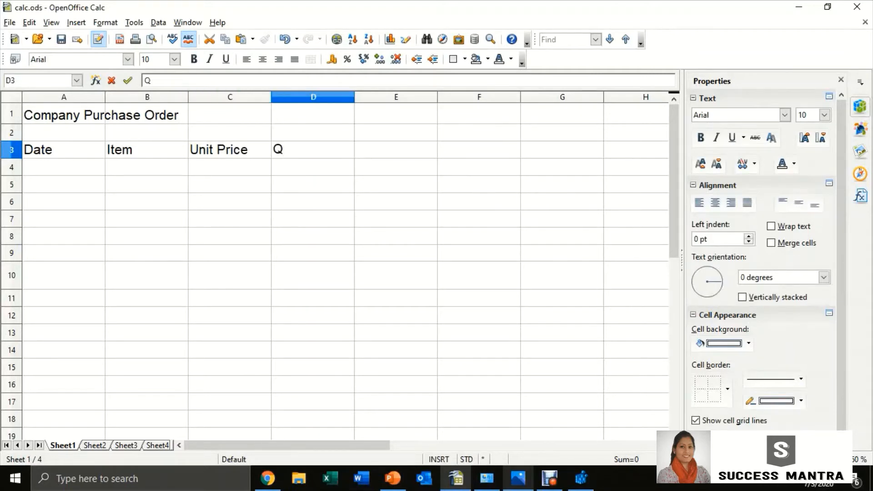
text(uantity)
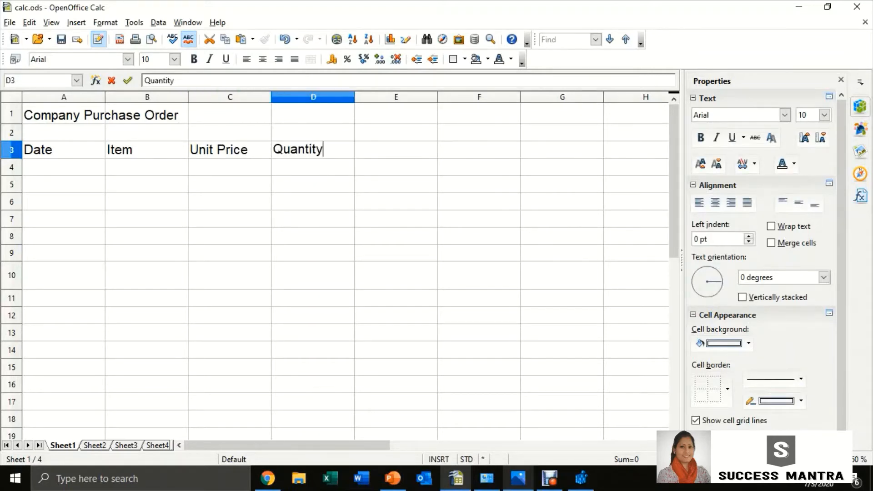
key(Tab)
text(Total)
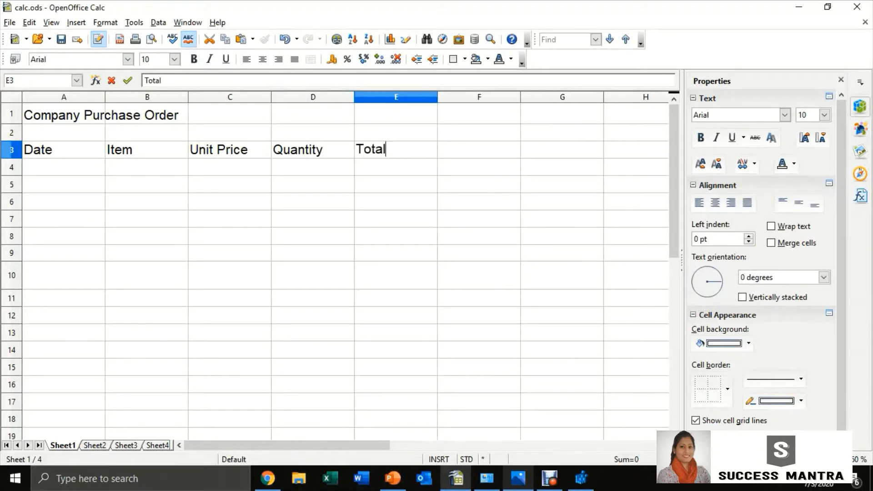
key(Return)
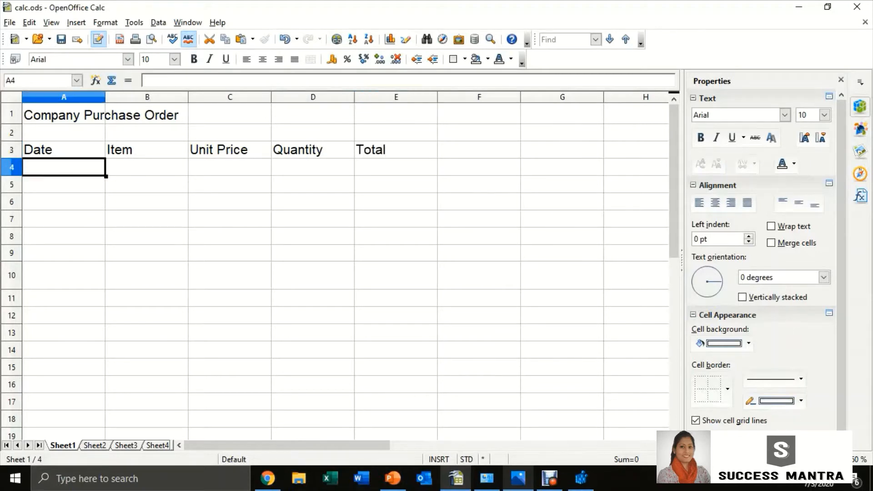
Step: Enter the date 3/7/2020 in cell A4 below the Date heading
text(3/)
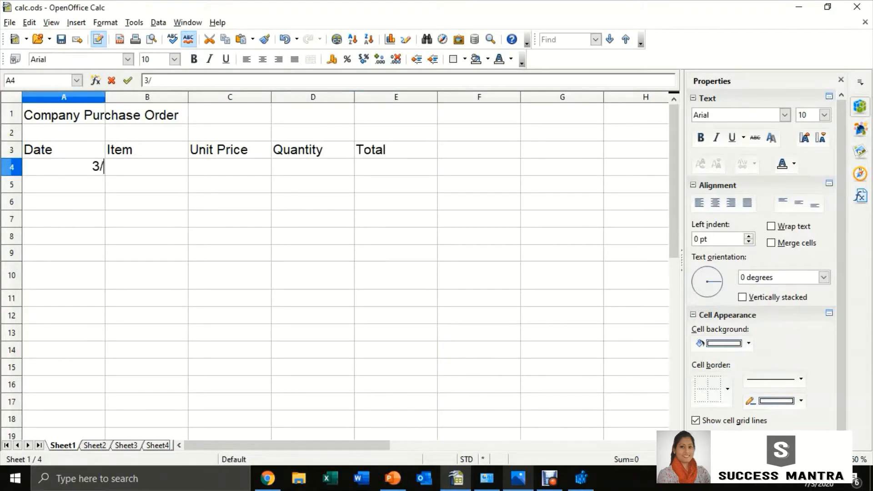
text(7/2020)
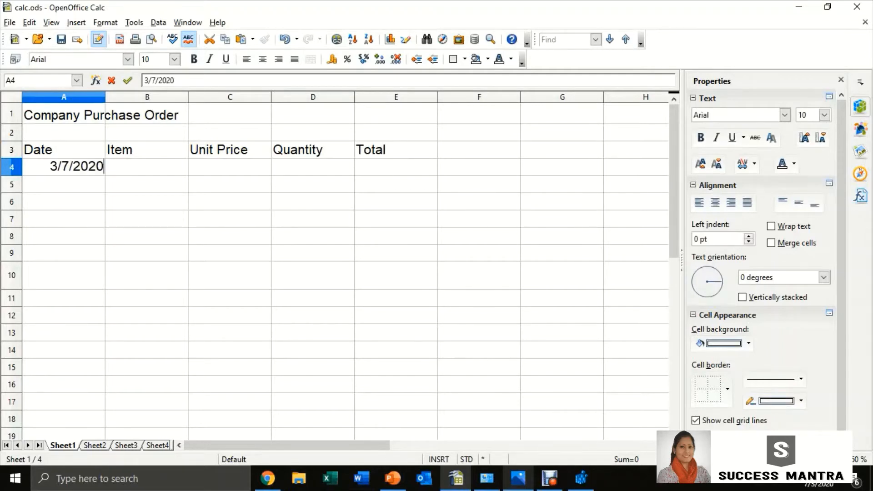
key(Return)
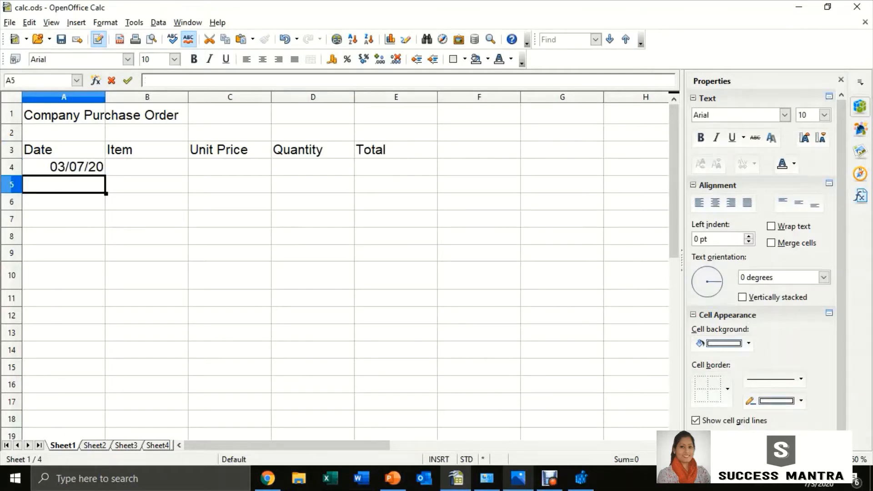
Step: Format the date in A4 as MM/DD/YYYY and repeat 03/07/2020 in cells A5 to A8
right_click(86, 168)
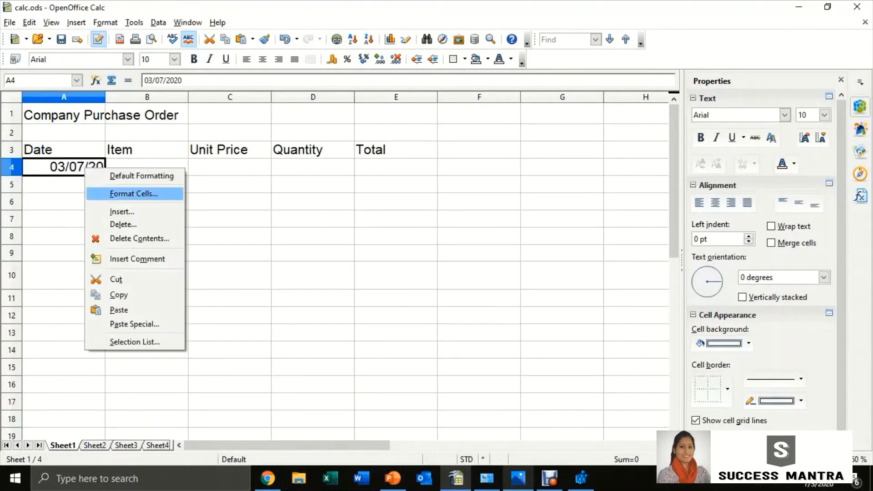
click(133, 193)
mouse_move(480, 195)
mouse_down()
mouse_move(481, 246)
mouse_move(480, 195)
mouse_up()
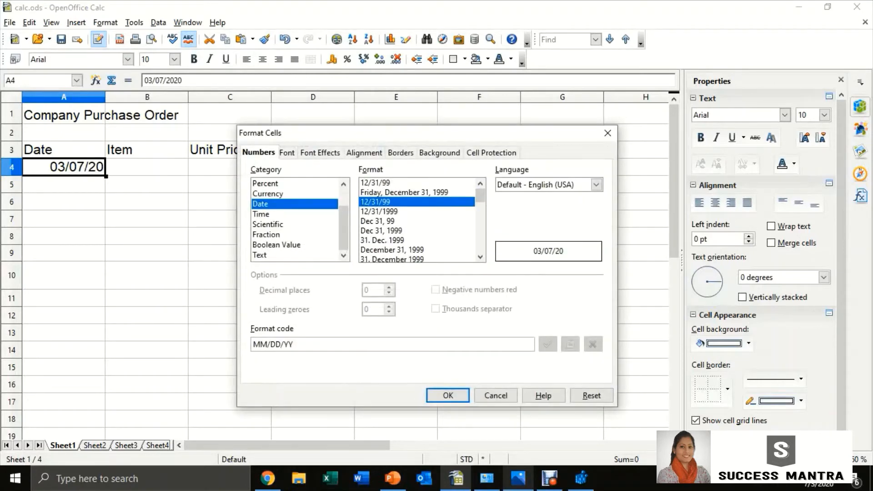
click(379, 212)
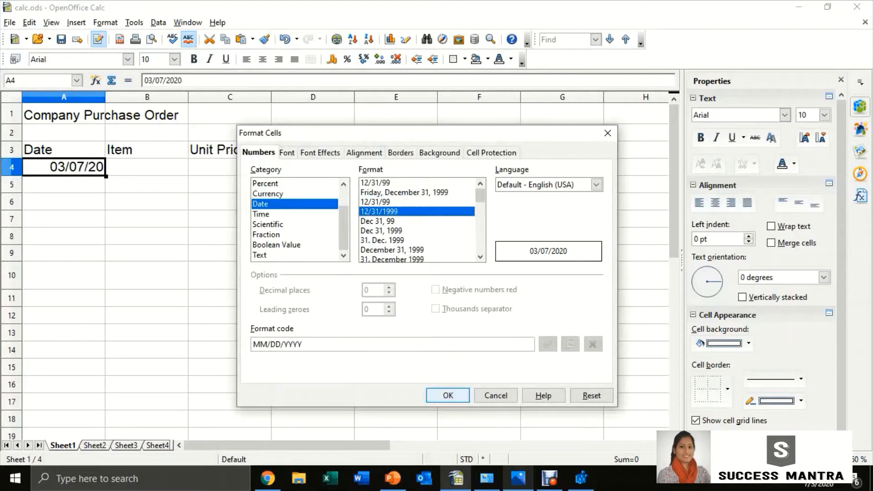
key(Return)
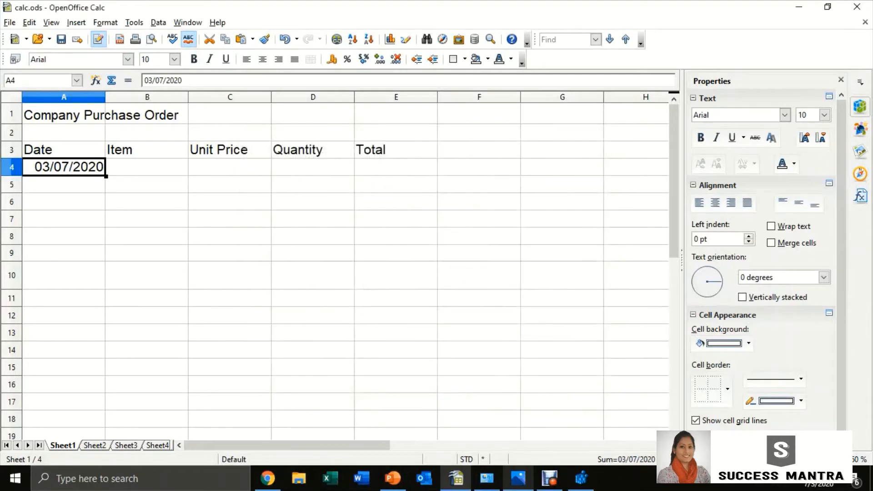
drag(64, 184, 64, 236)
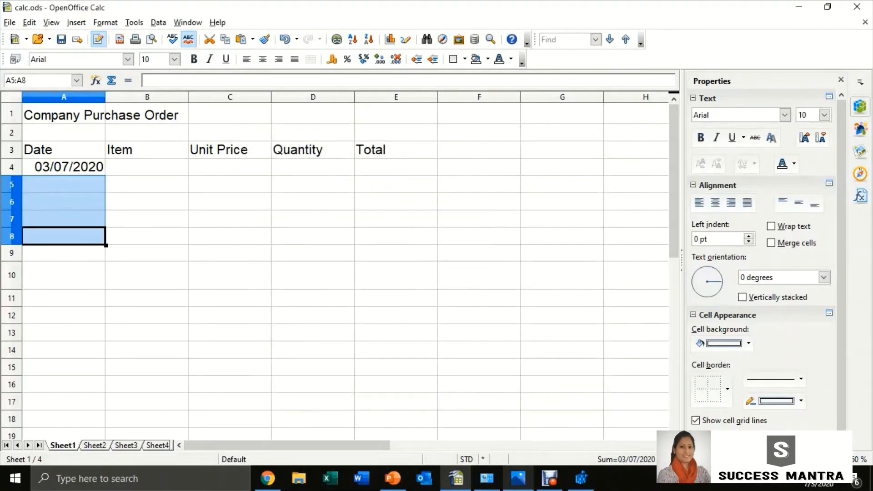
text(03/07/2020 03/07/2020 03/07/2020 03/07/2020)
Step: List the items Tea, coffee, Milk, Sugar and Water in cells B4 to B8 of the Item column
click(147, 166)
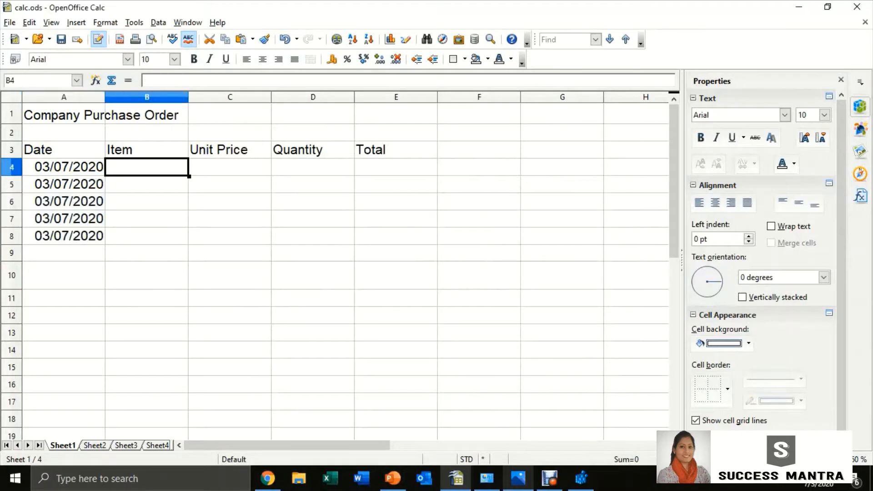
text(Tea)
key(Return)
text(c)
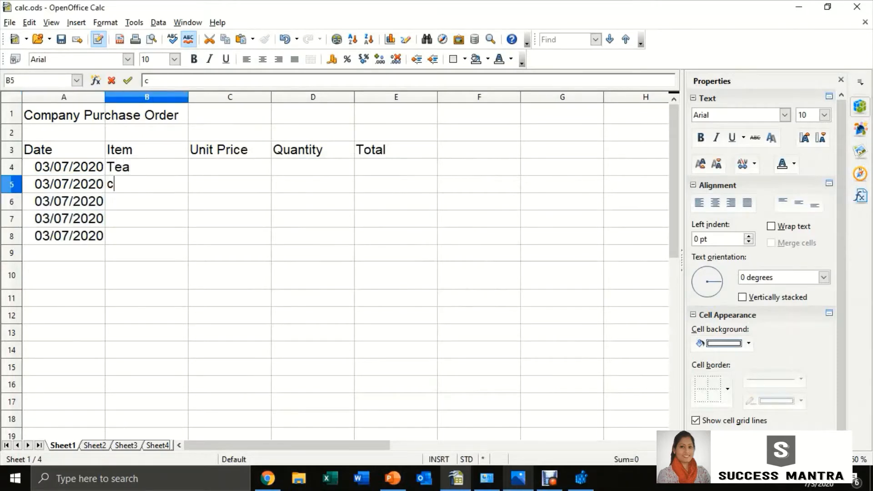
text(offee)
key(Return)
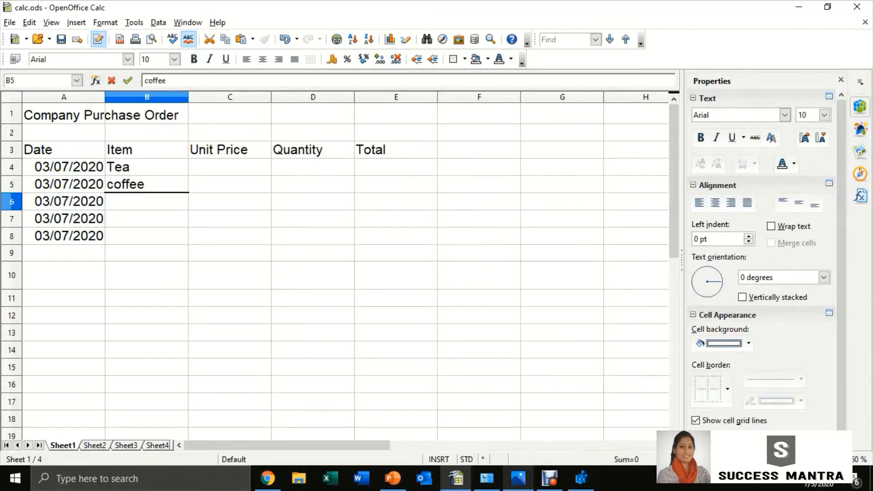
text(Milk)
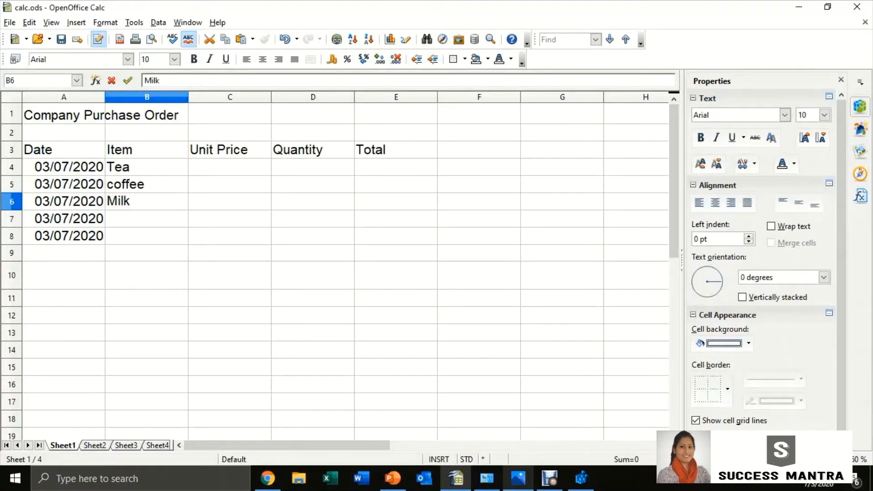
key(Return)
text(Sugar)
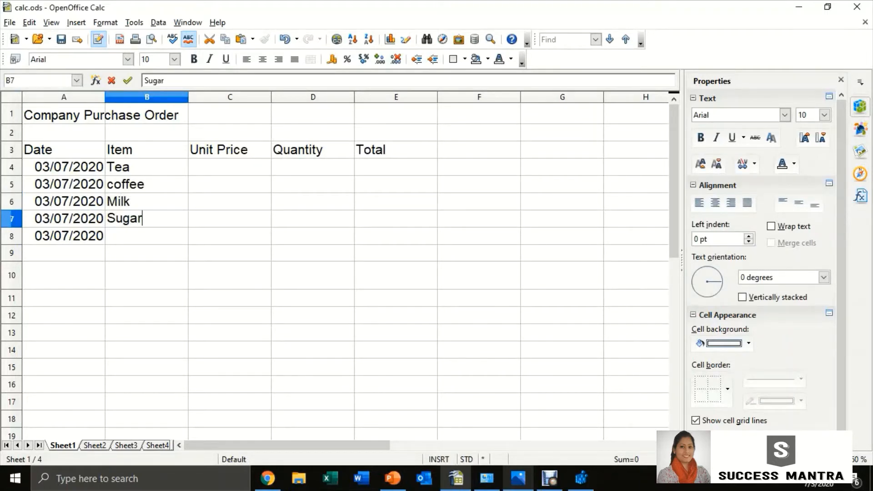
key(Return)
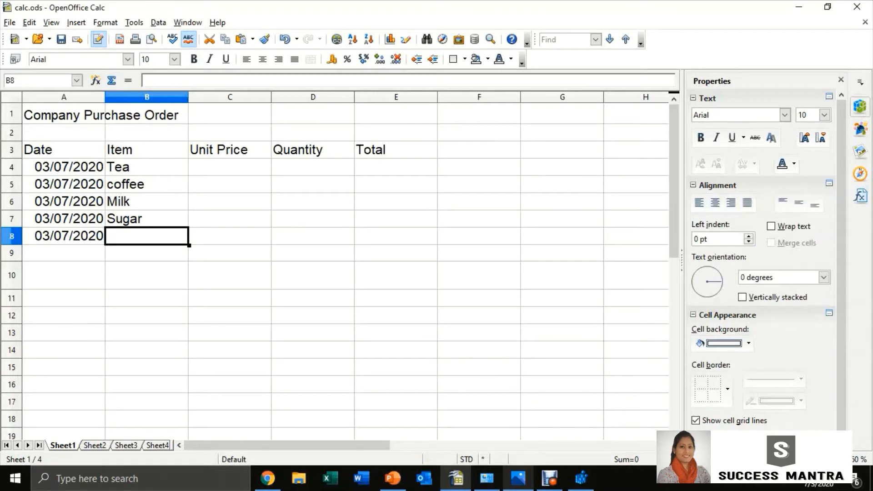
text(Water)
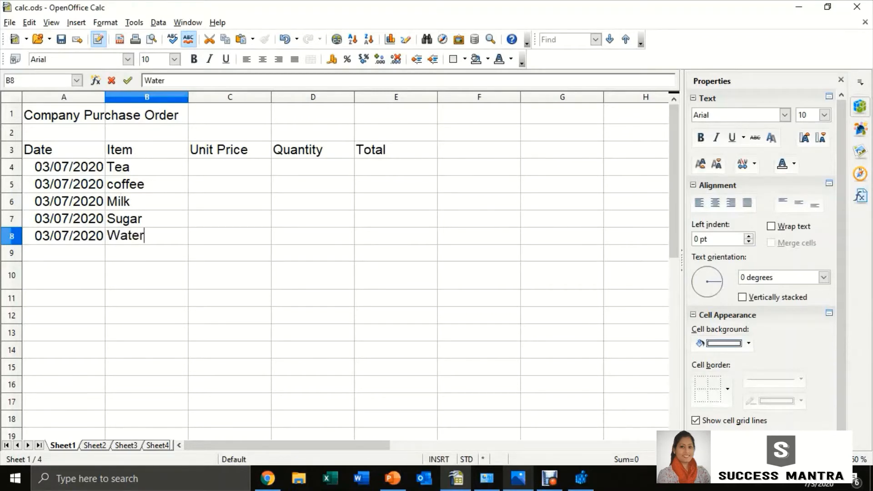
Step: Enter the unit prices 10, 11, 34, 23 and 11.5 in cells C4 to C8
click(229, 167)
text(10)
key(Return)
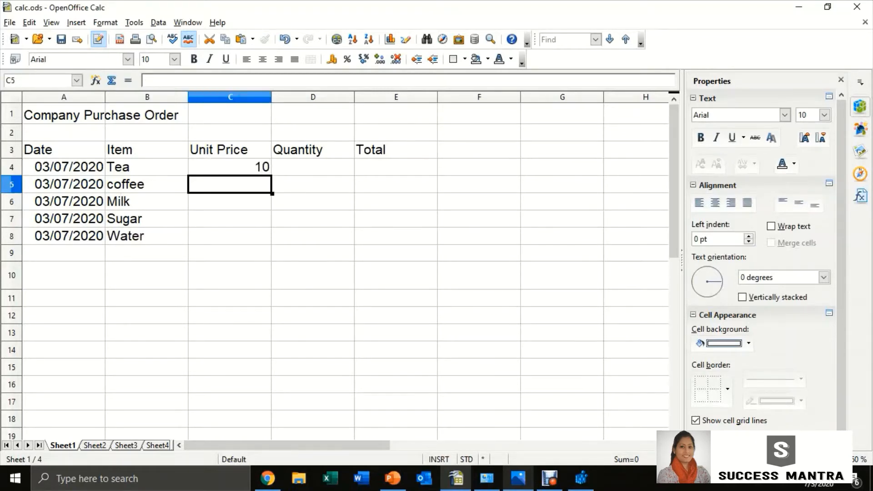
text(11)
key(Return)
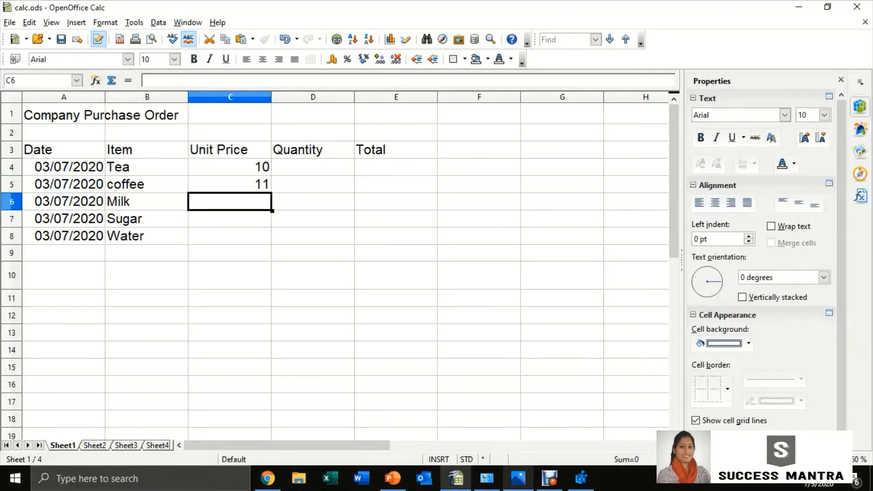
text(34)
key(Return)
text(23)
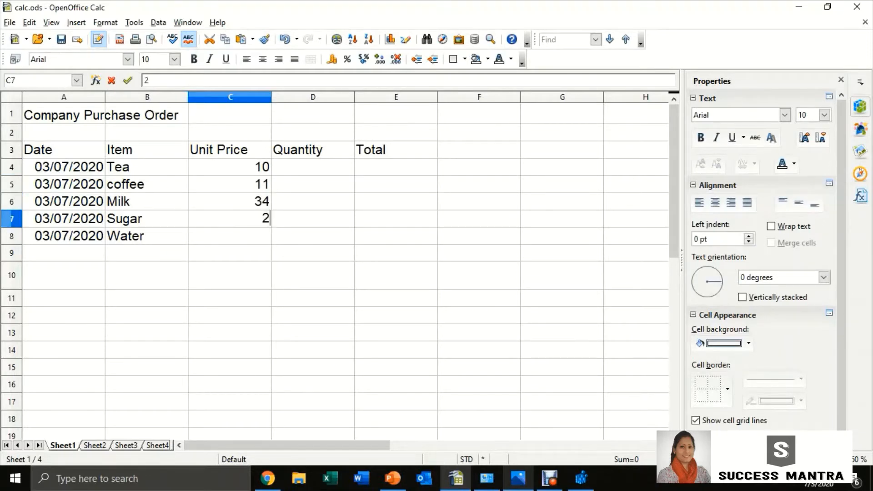
key(Return)
text(11.5)
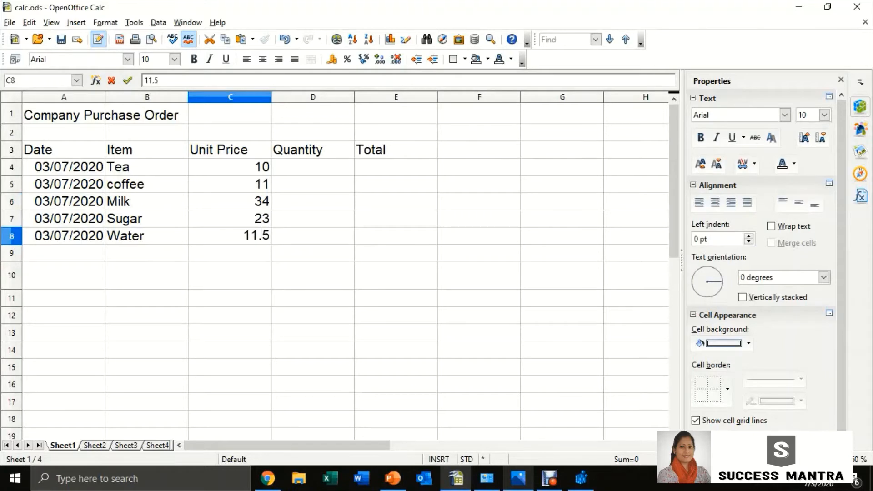
Step: Enter the quantities 200, 444, 500, 230 and 234.5 in cells D4 to D8
click(313, 167)
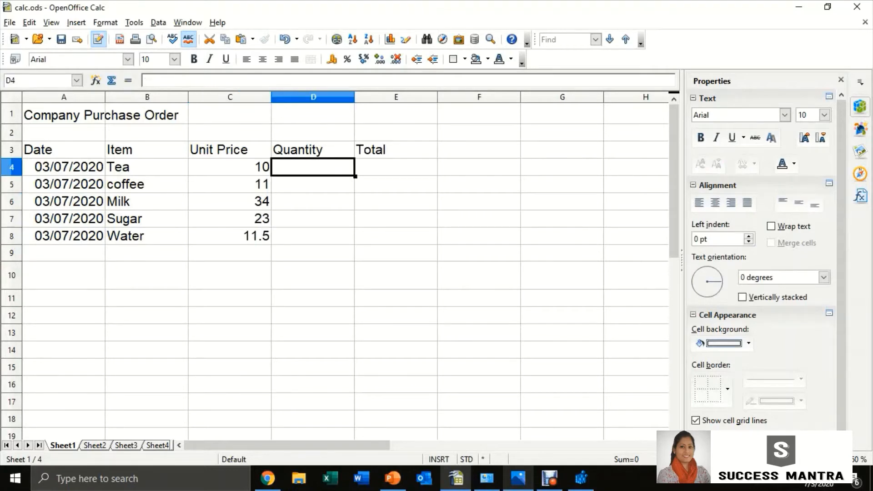
text(200)
key(Return)
text(444)
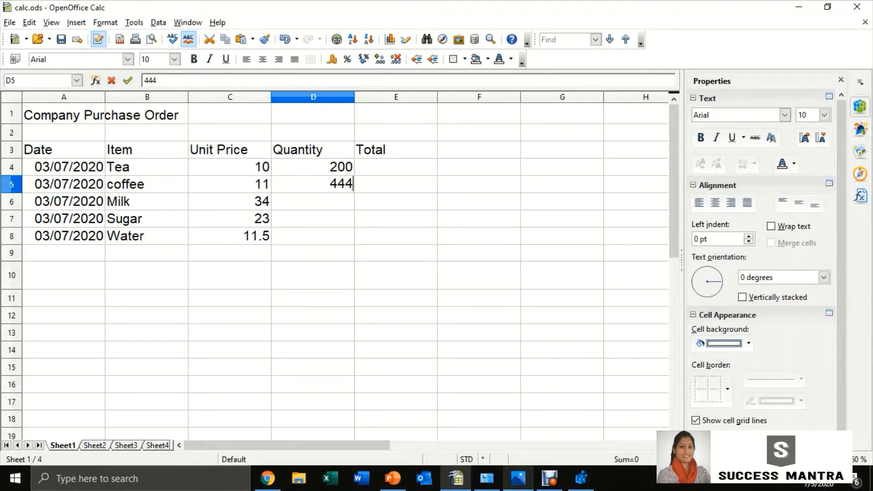
key(Return)
text(500)
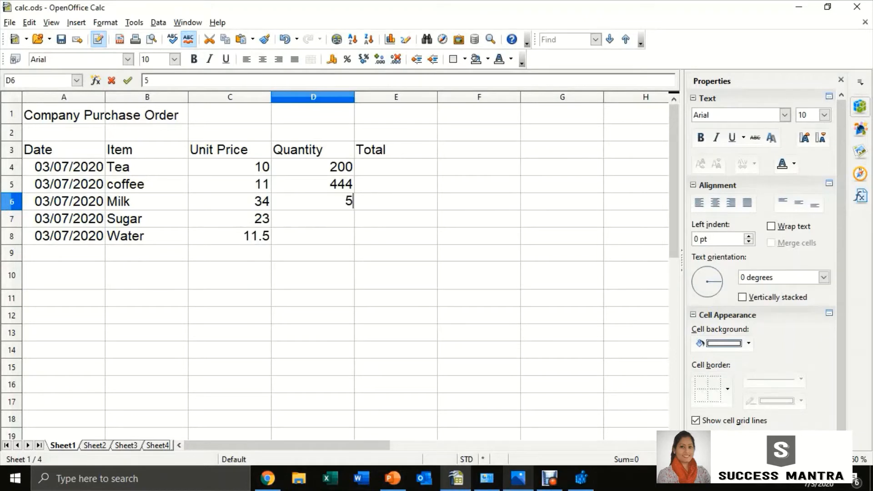
key(Return)
text(230)
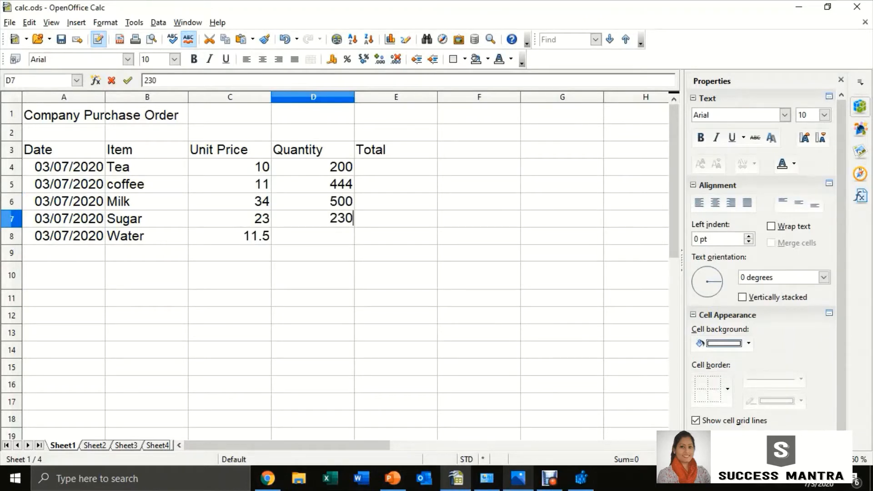
key(Return)
text(2)
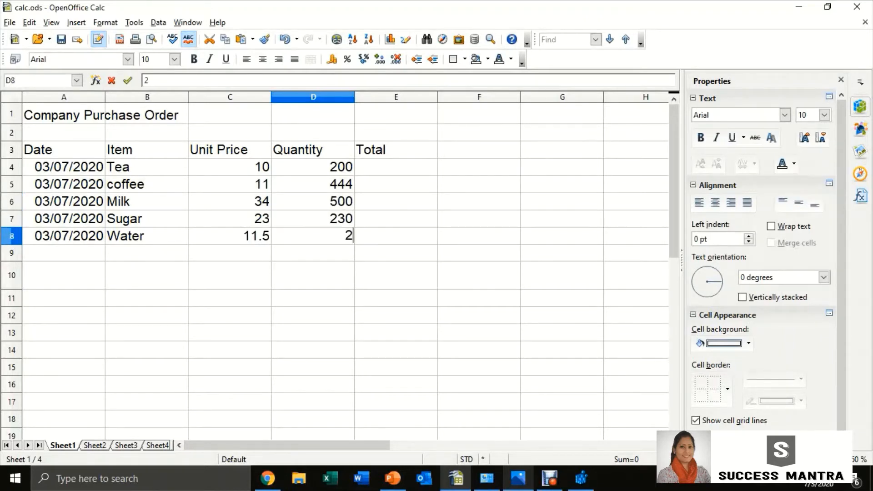
text(34.5)
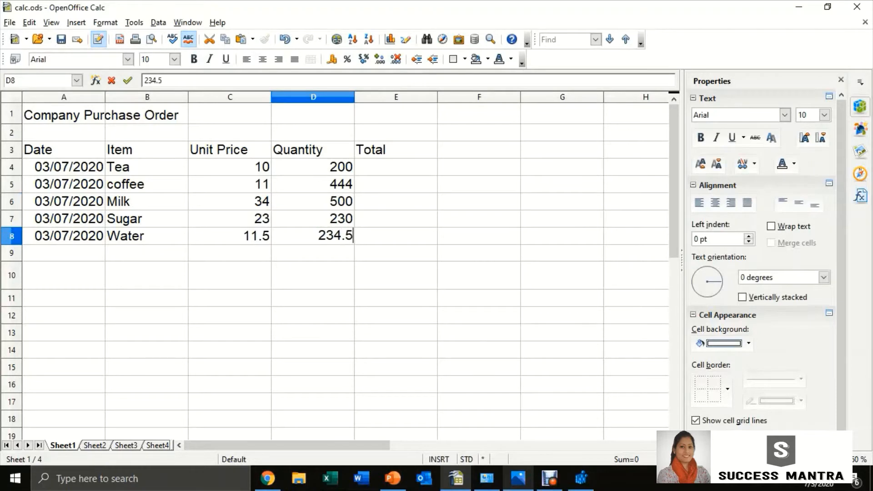
key(Home)
Step: Add outer and inner borders to all cells of the table A3:E8 and centre their contents horizontally
drag(63, 149, 395, 235)
click(464, 59)
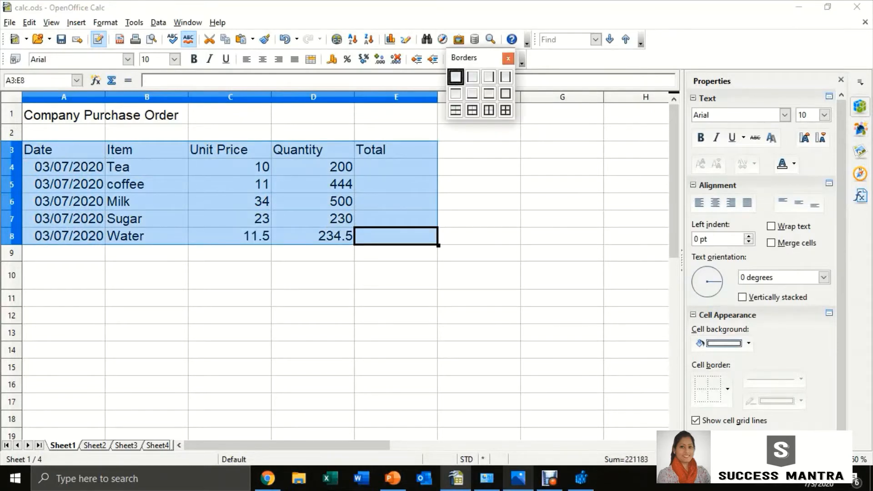
click(505, 110)
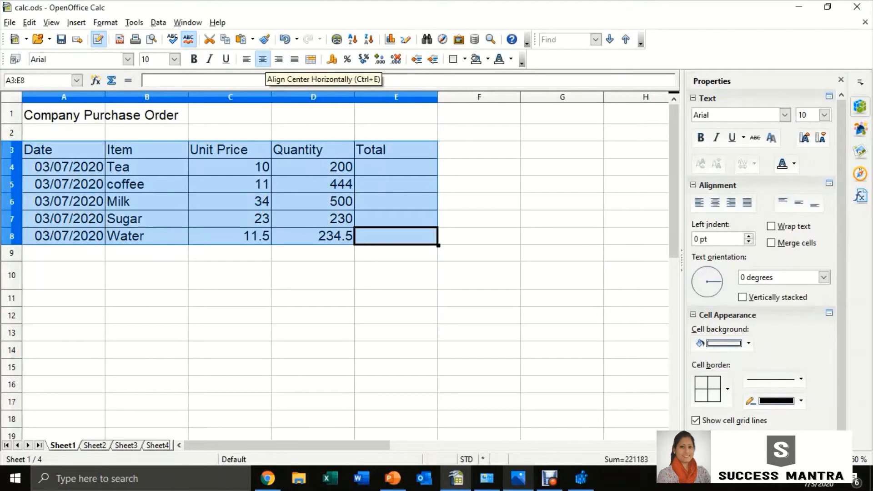
click(262, 59)
click(229, 299)
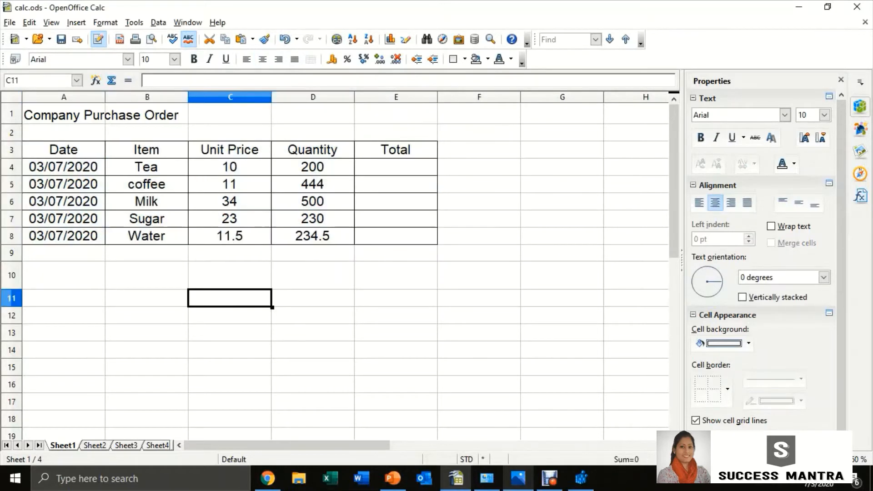
Step: Italicise the column headings in cells A3 to E3
drag(63, 149, 395, 150)
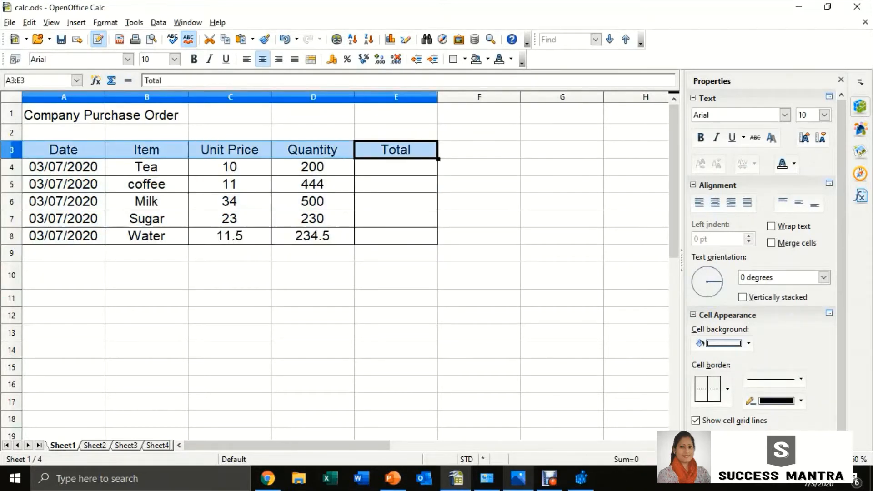
click(209, 59)
click(396, 350)
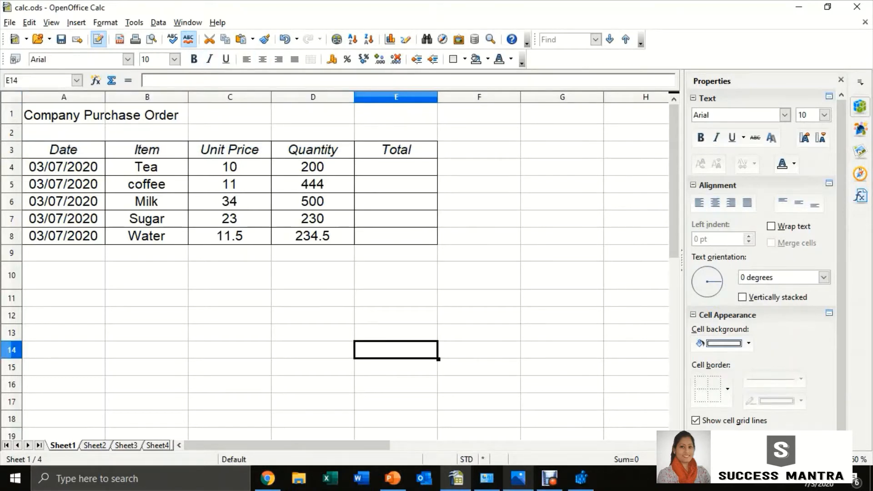
Step: Enter the formula =C4*D4 in cell E4 to multiply Tea's unit price by its quantity
click(396, 167)
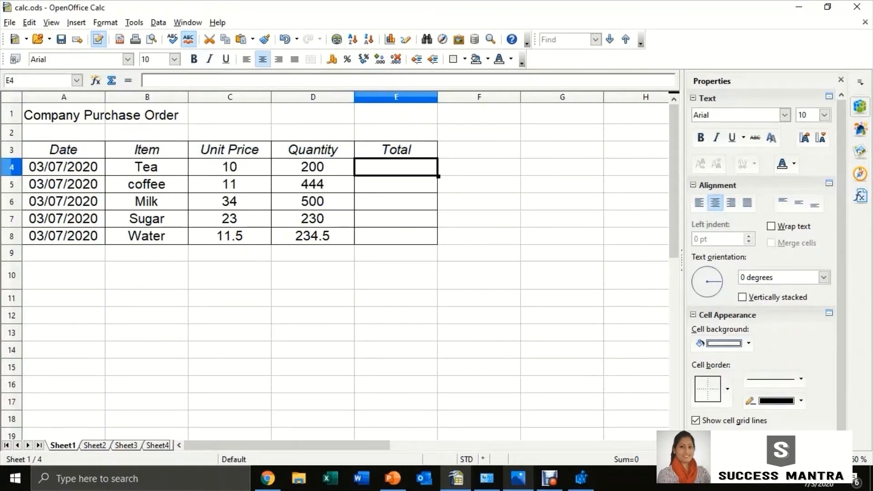
key(Left)
key(Left)
key(Right)
key(Right)
text(=)
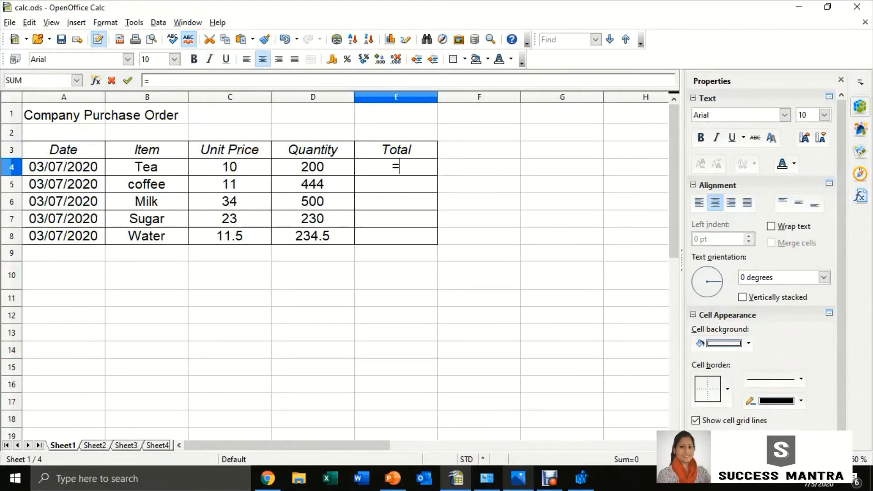
text(C)
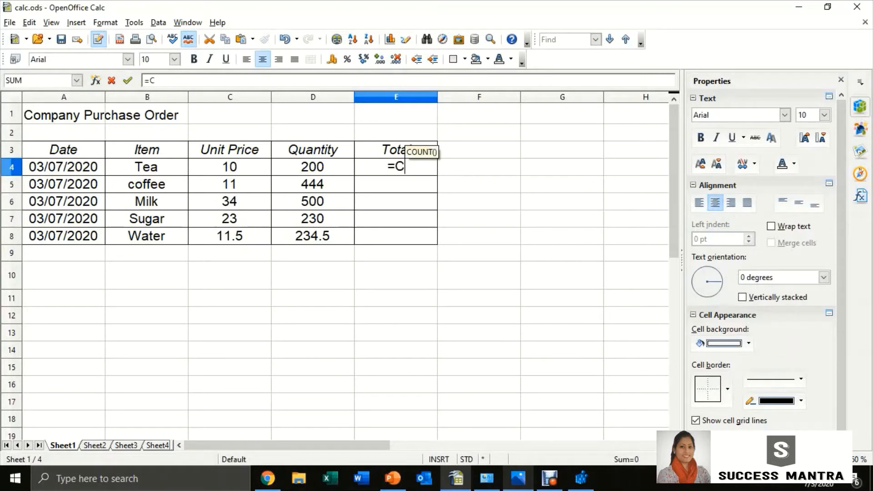
text(4*)
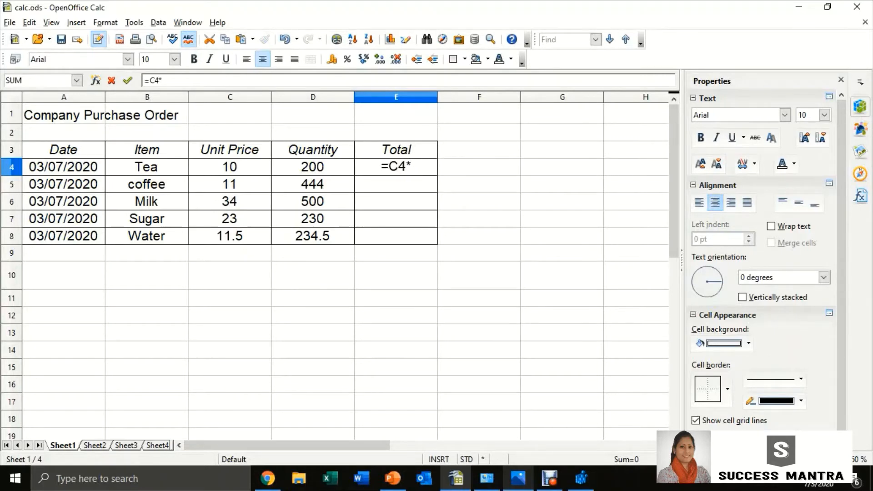
text(D4)
key(Return)
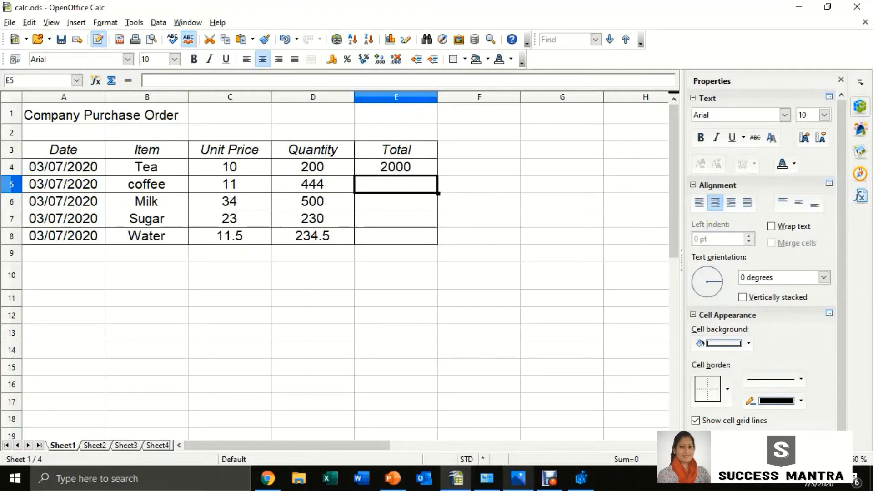
Step: Inspect the cell references in E4's formula and delete all contents of that cell
key(Up)
key(F2)
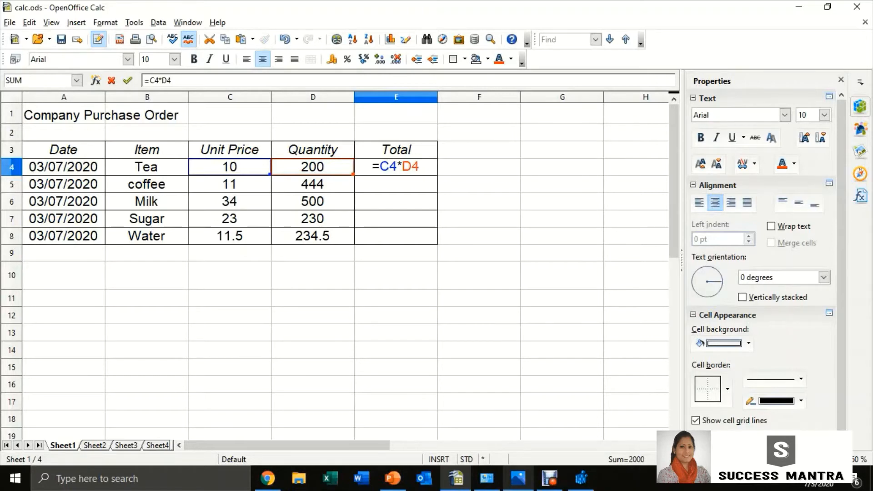
key(Return)
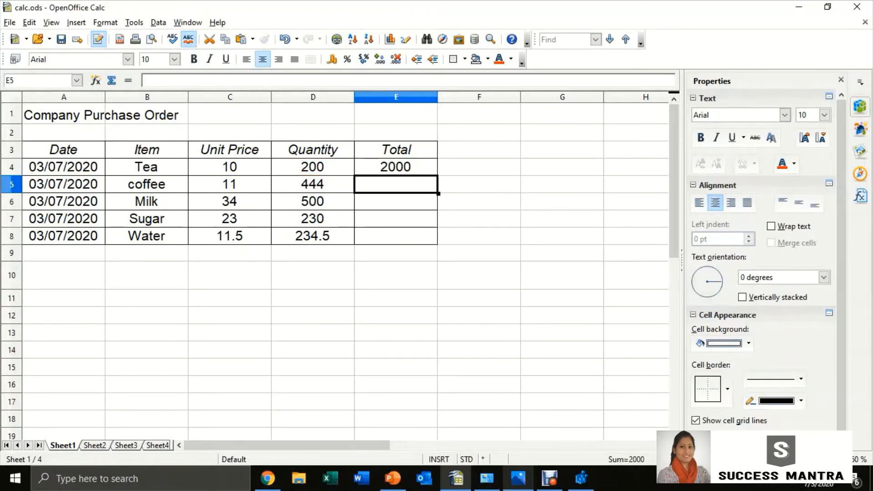
key(Up)
key(Delete)
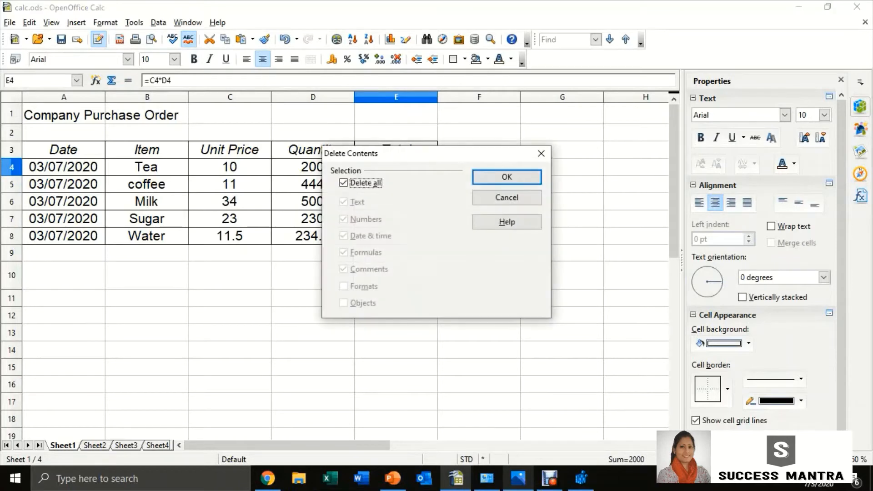
key(Return)
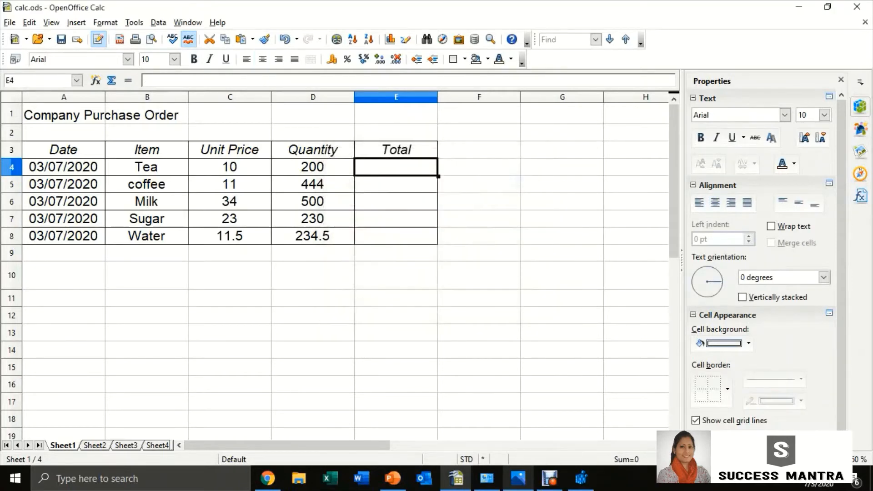
Step: Rebuild the Tea total in E4 as =C4*D4, picking the unit price and quantity cells as references
text(=)
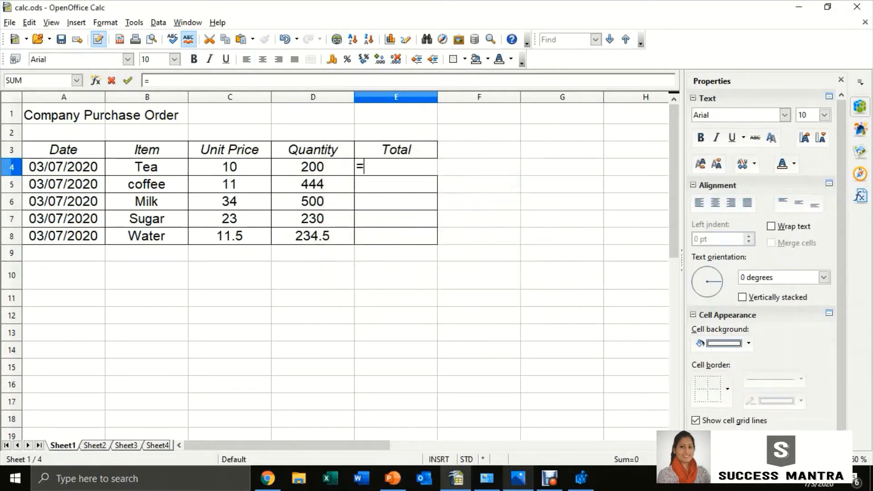
click(230, 167)
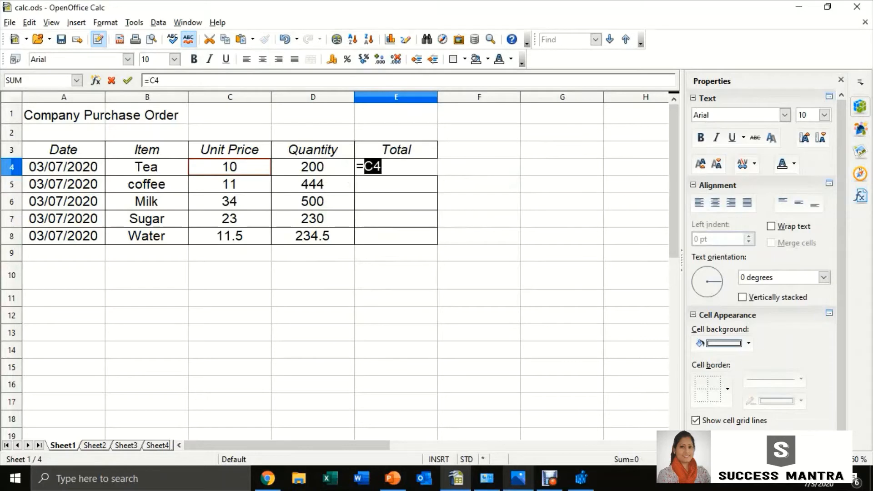
text(*)
click(312, 167)
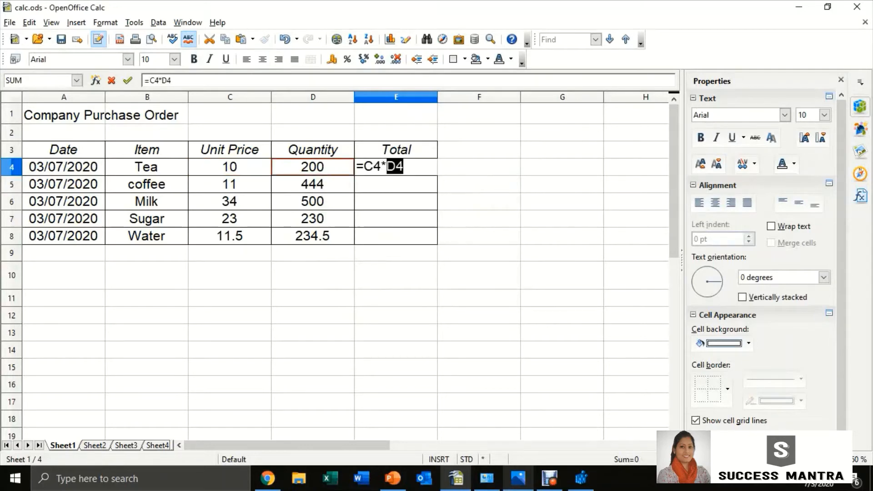
key(Return)
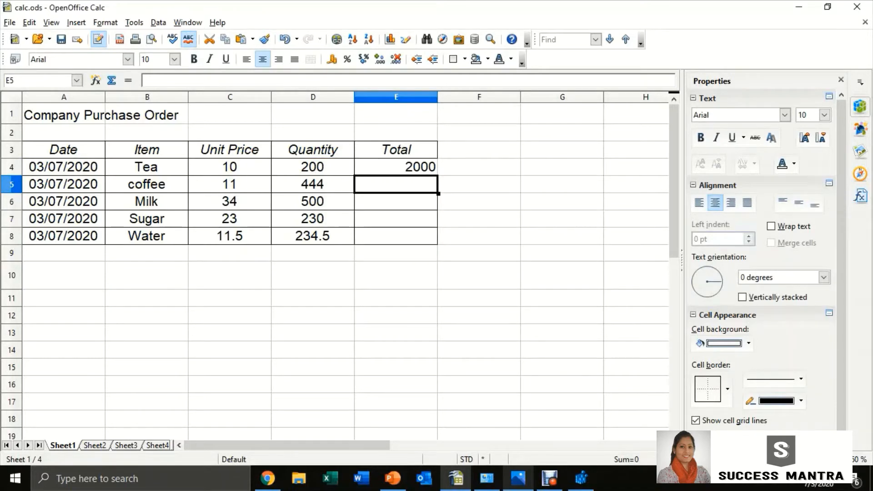
Step: Calculate the coffee total in E5 with the formula =C5*D5, picking both cells as references
text(=)
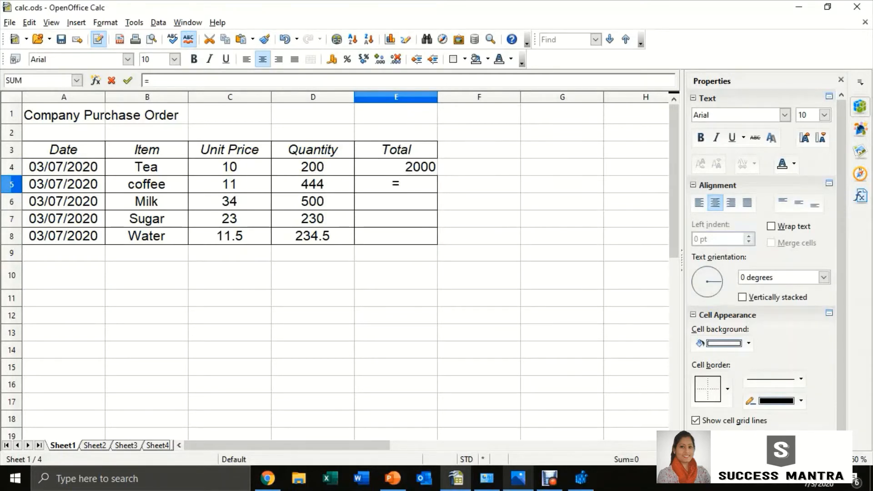
click(230, 184)
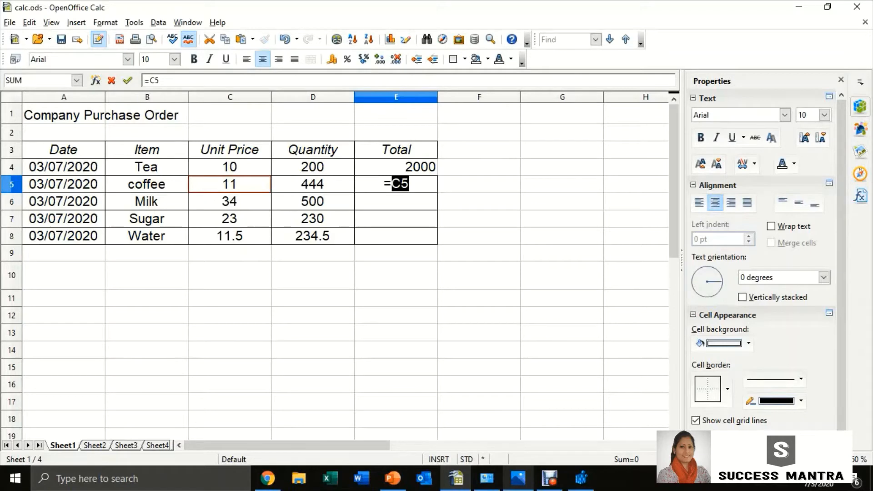
text(*)
click(313, 185)
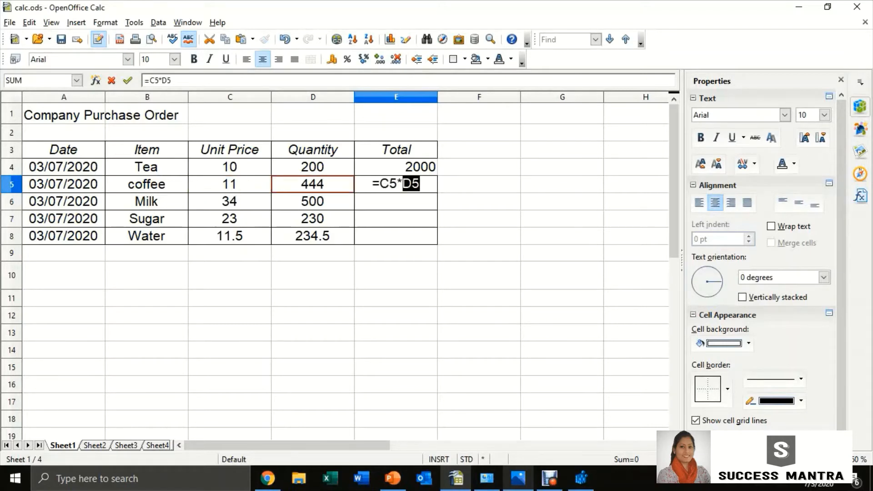
key(Return)
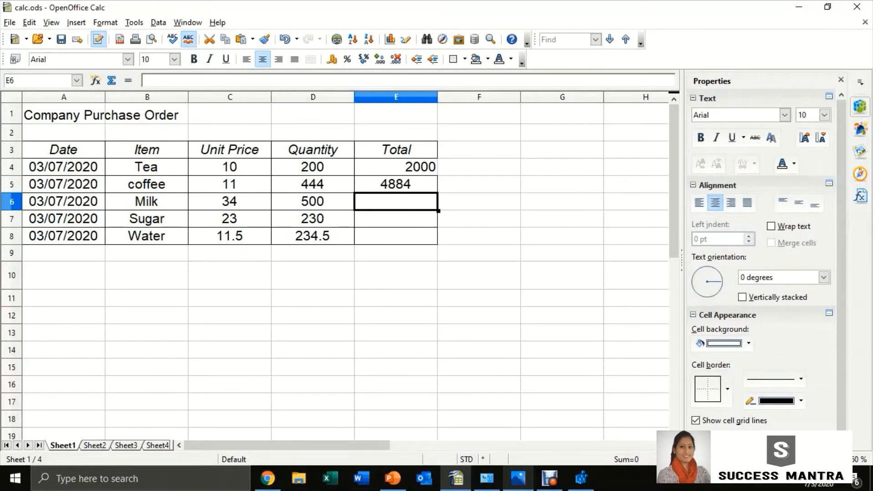
key(Down)
key(Down)
key(Down)
key(Down)
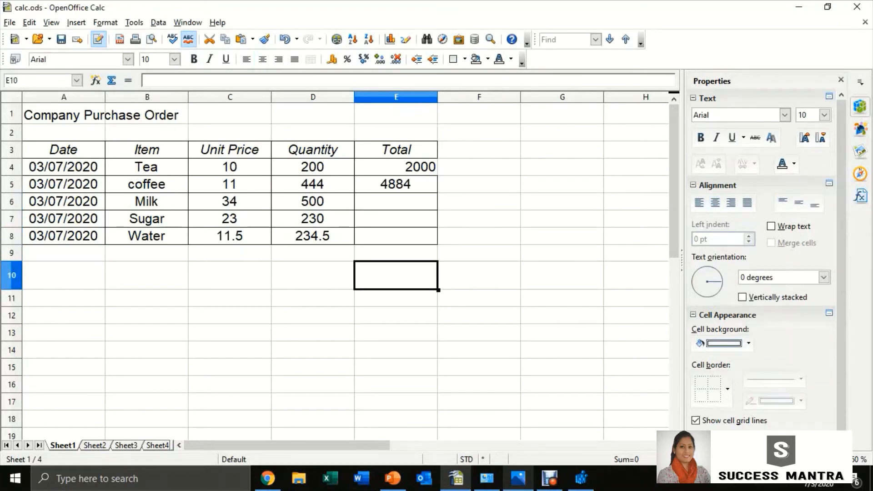
key(Up)
key(Up)
key(Up)
key(Up)
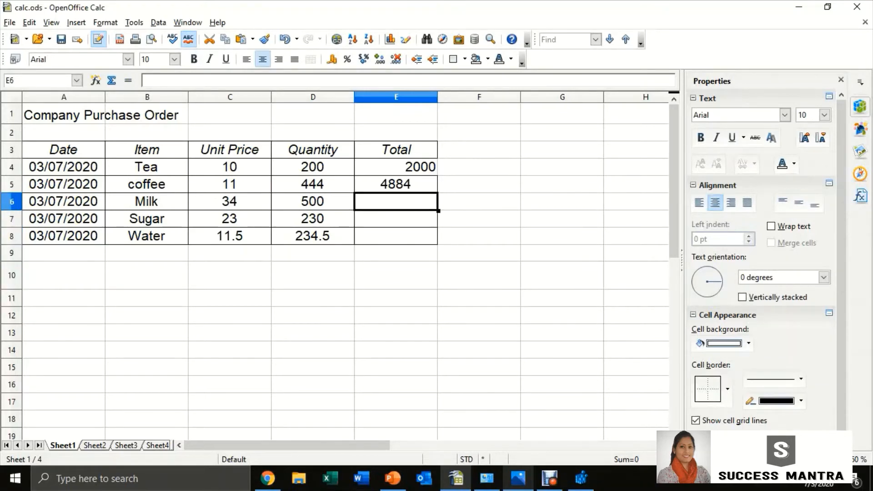
Step: Fill the Total formulas from E4:E5 down through E8 and center the values in E4:E8
key(Up)
key(Up)
key(shift+Down)
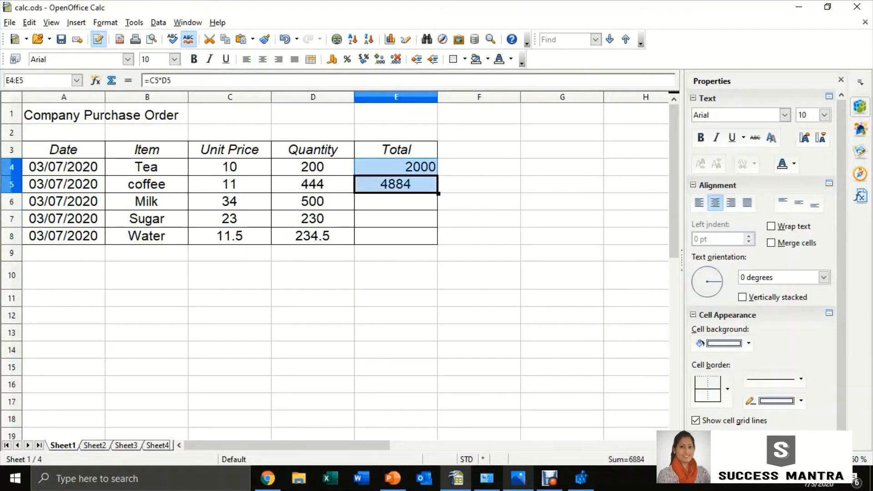
drag(438, 194, 438, 241)
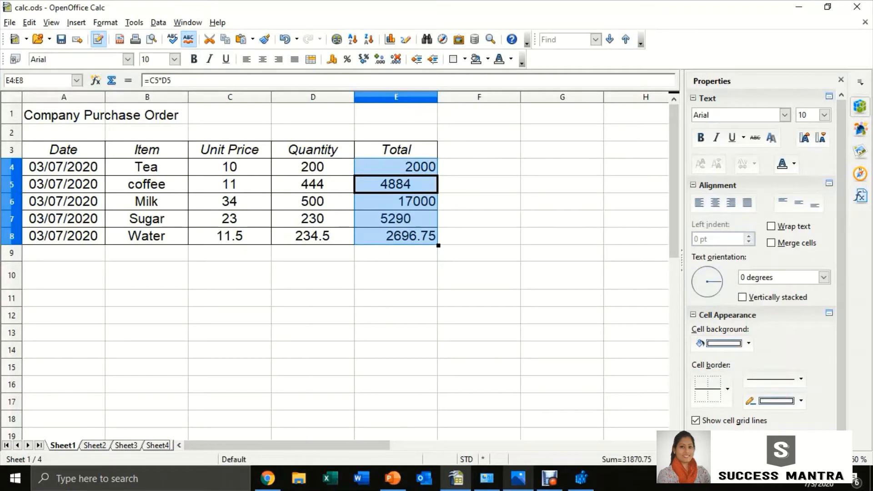
click(262, 59)
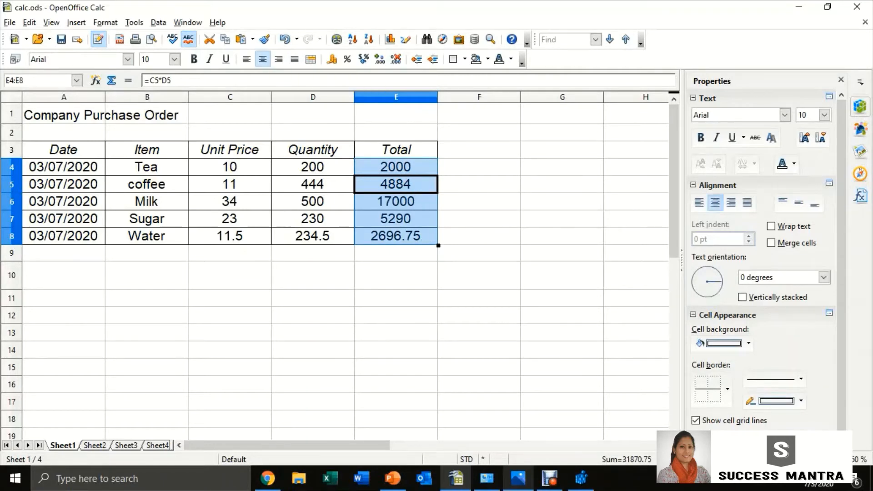
Step: Examine the cell references in the Milk, Sugar and Water total formulas in E6 to E8
key(Down)
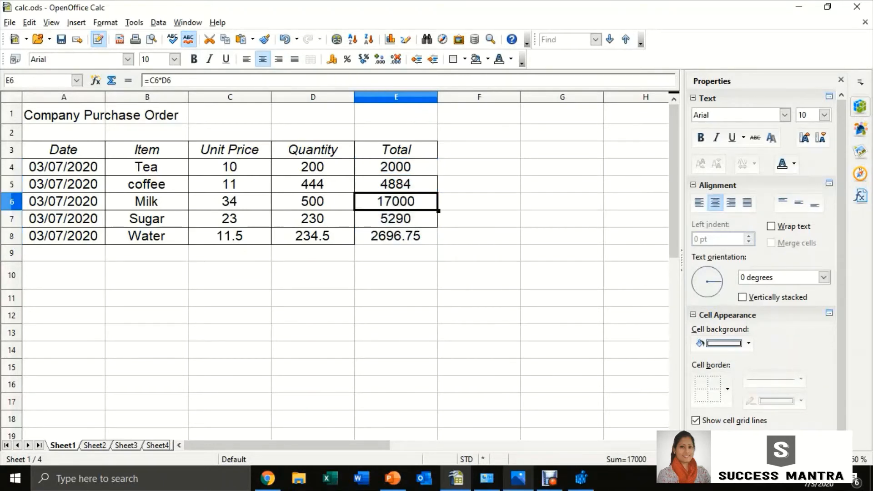
key(F2)
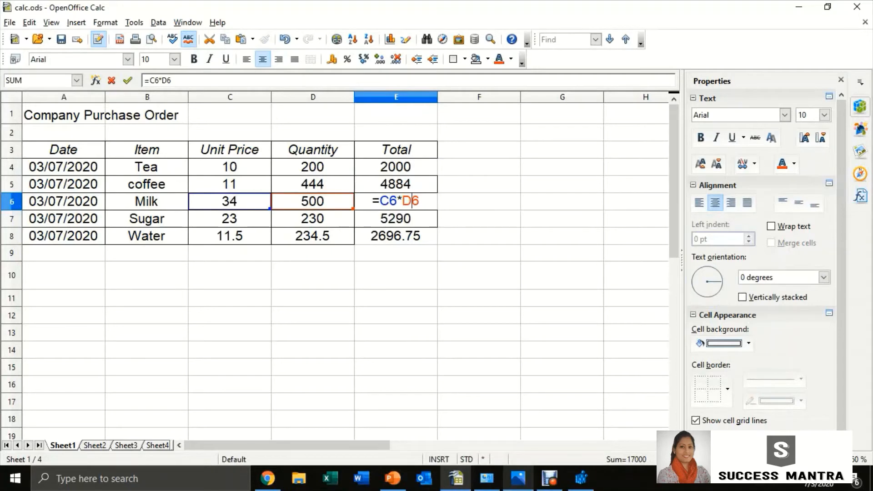
key(Return)
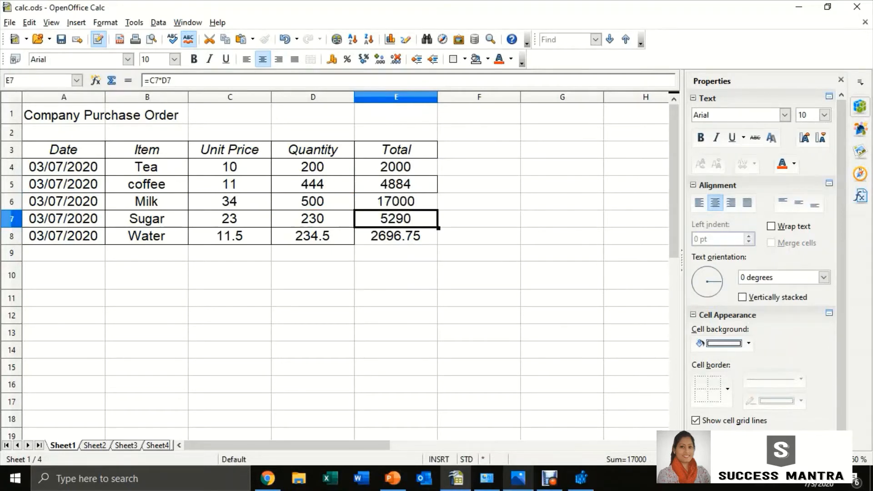
key(F2)
key(Return)
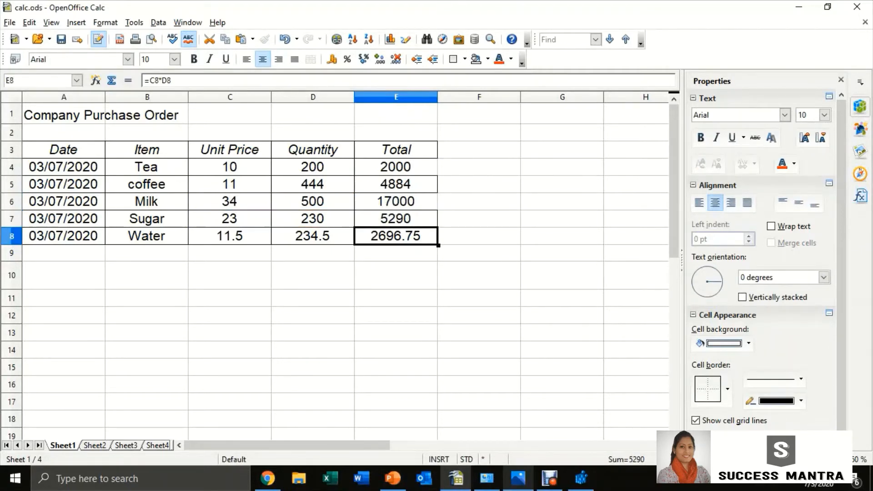
key(F2)
key(Return)
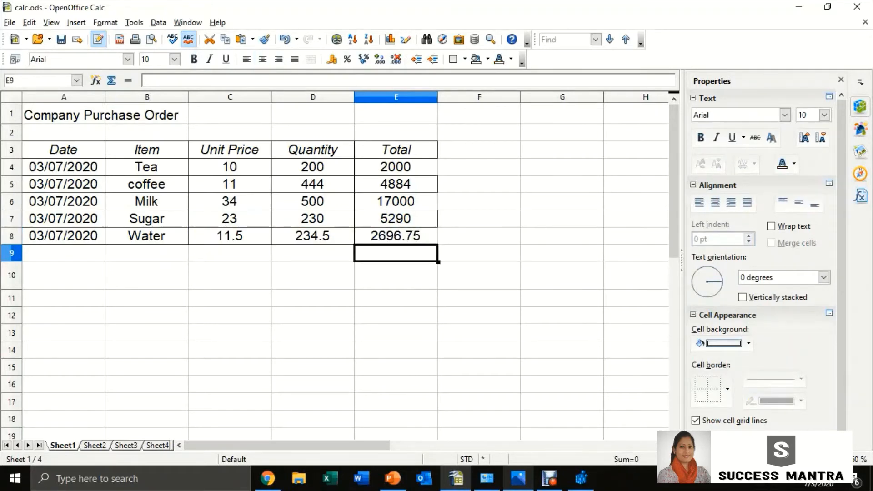
Step: Apply outer and inner borders to the whole purchase table, cells A3:E8
drag(63, 150, 395, 236)
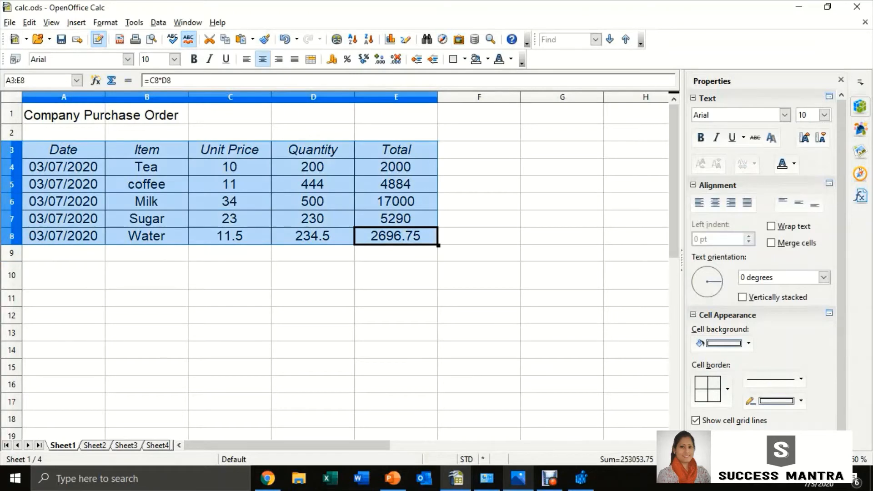
click(464, 59)
click(505, 110)
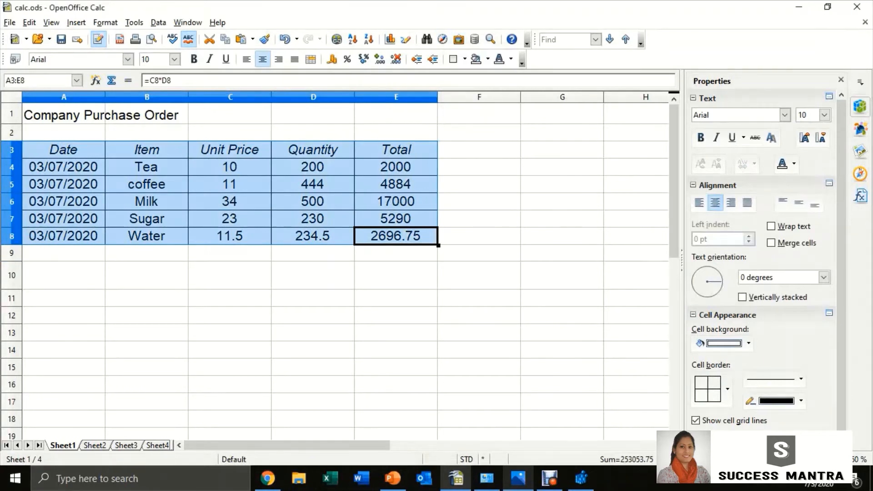
click(147, 298)
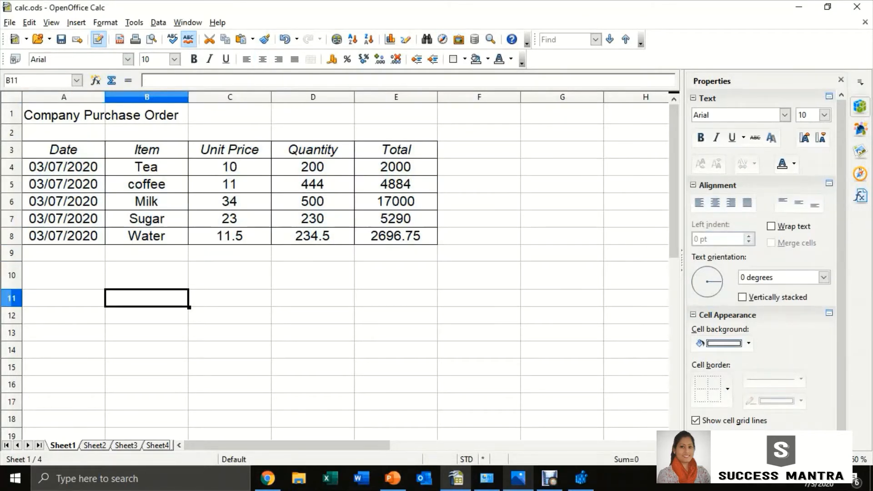
Step: Enter the label "Total Purchase Cost" in cell A10 below the table
click(63, 276)
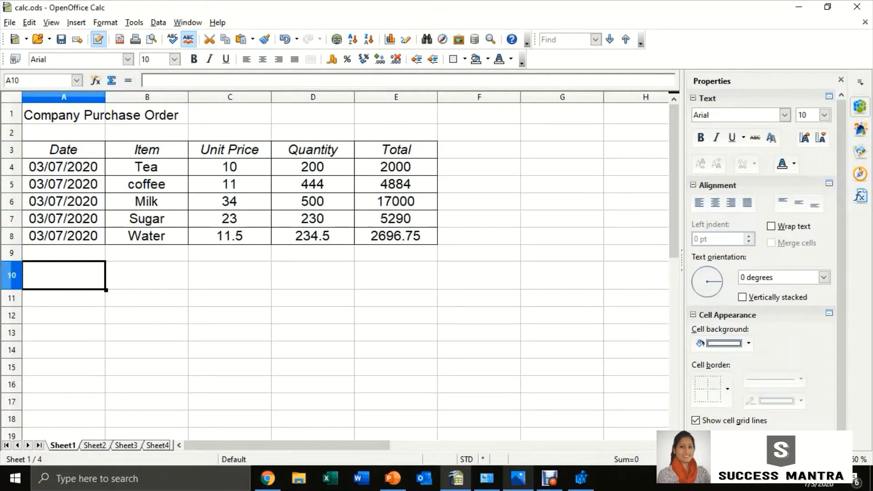
text(To)
text(ta)
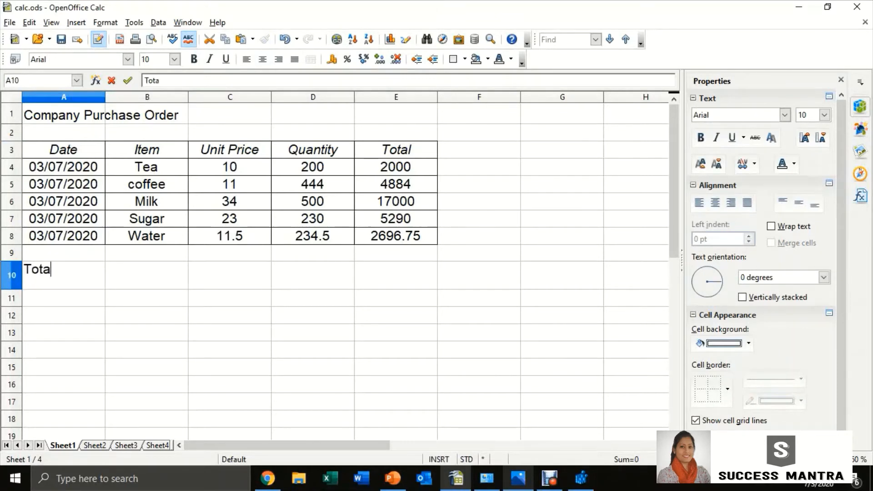
text(l Purchase Cost)
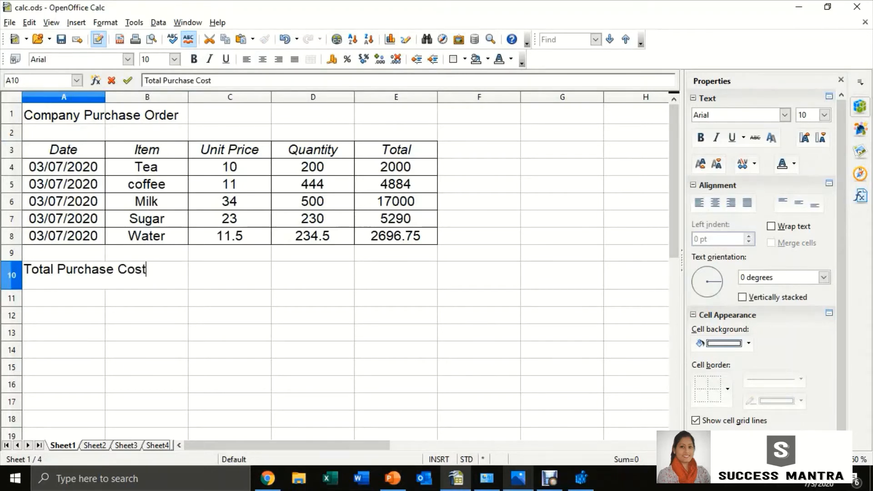
click(395, 276)
Step: Make the Total Purchase Cost label text in A10 bold with a font size of 12
click(65, 273)
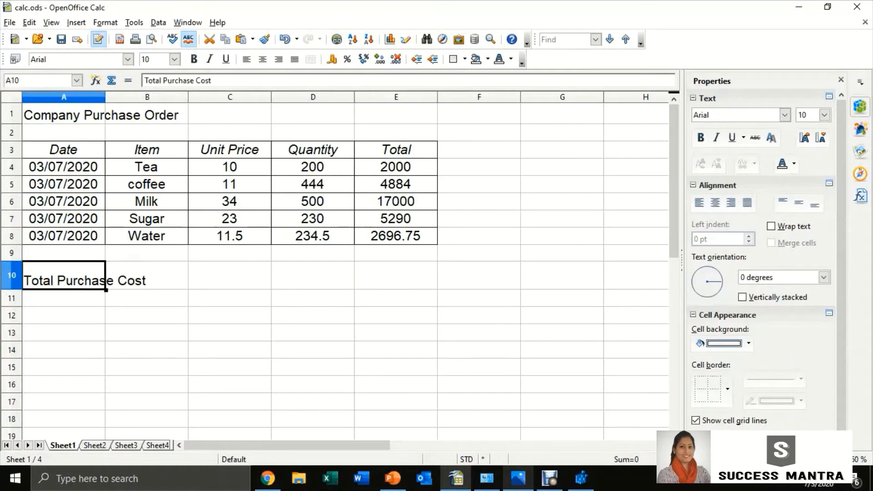
double_click(64, 270)
double_click(64, 270)
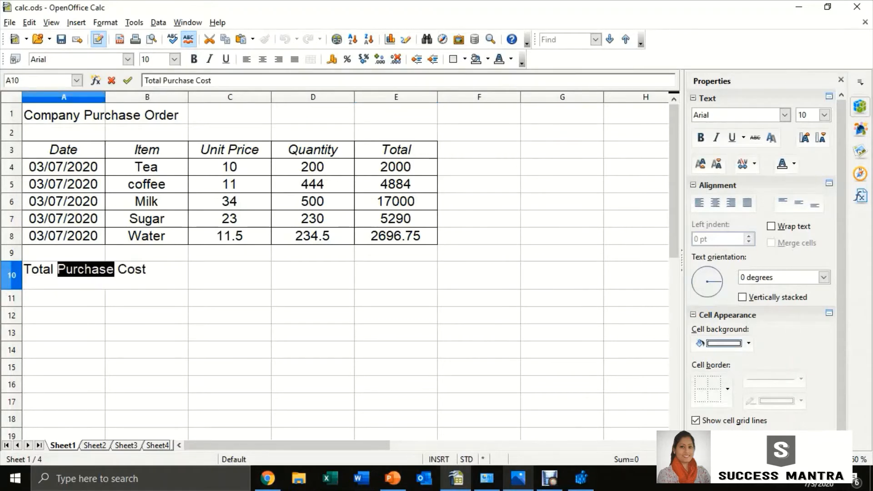
key(ctrl+a)
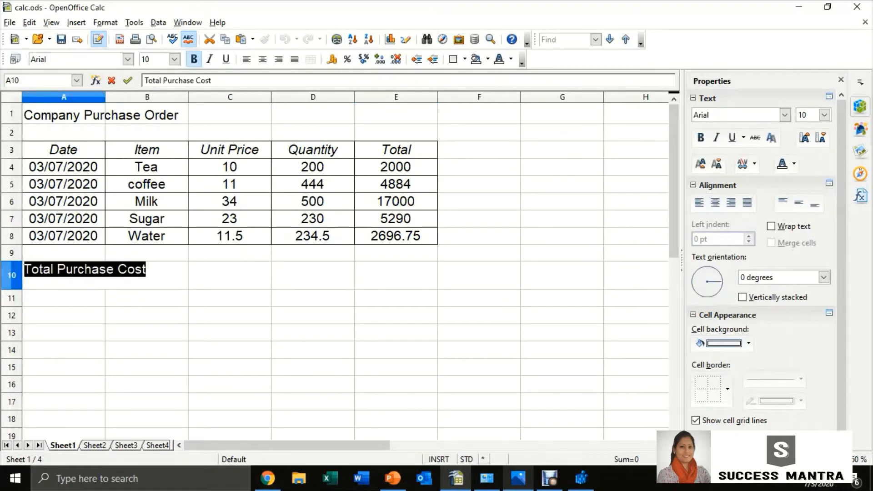
click(194, 60)
click(174, 59)
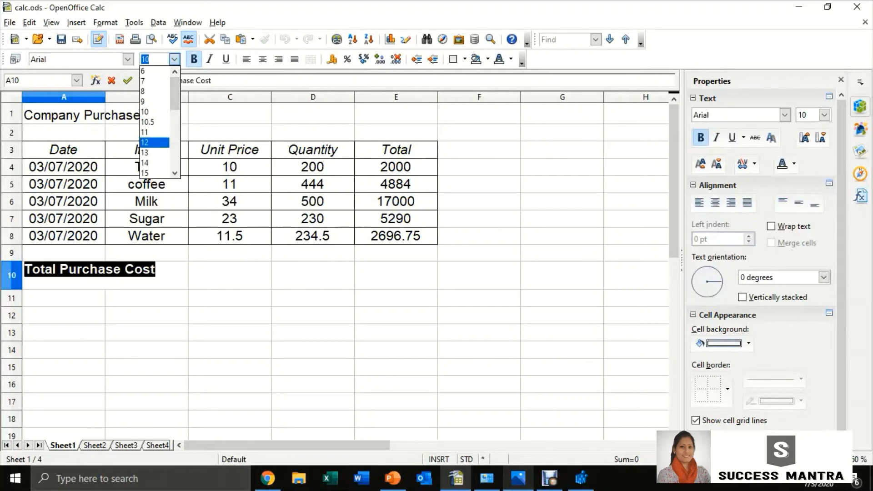
click(154, 142)
click(395, 276)
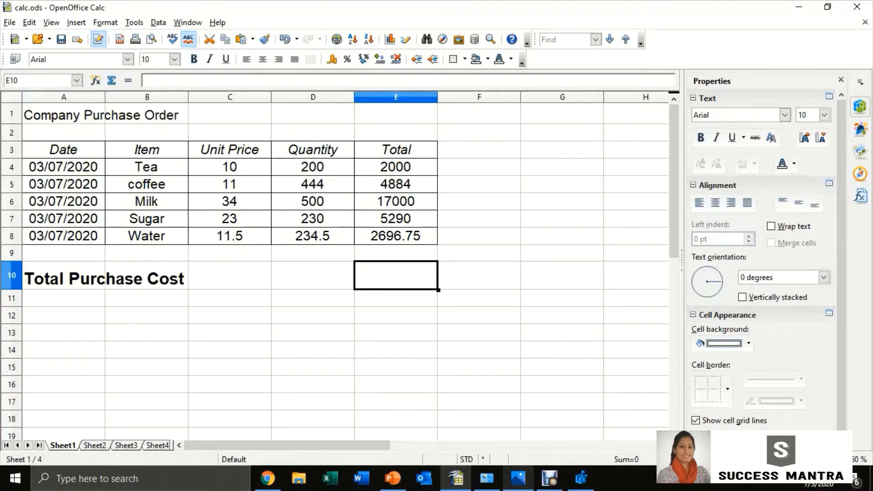
Step: Add up the item totals in E10 with the formula =E4+E5+E6+E7+E8, picking each cell as a reference
drag(395, 166, 395, 236)
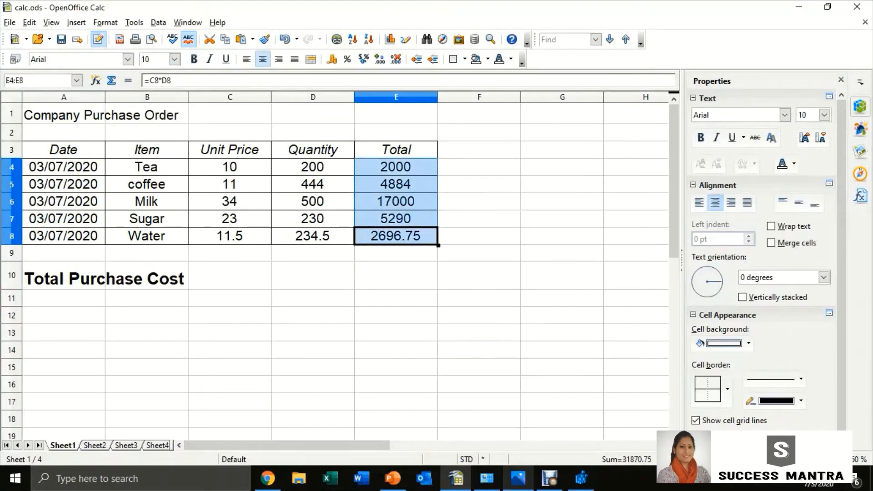
click(395, 275)
text(=)
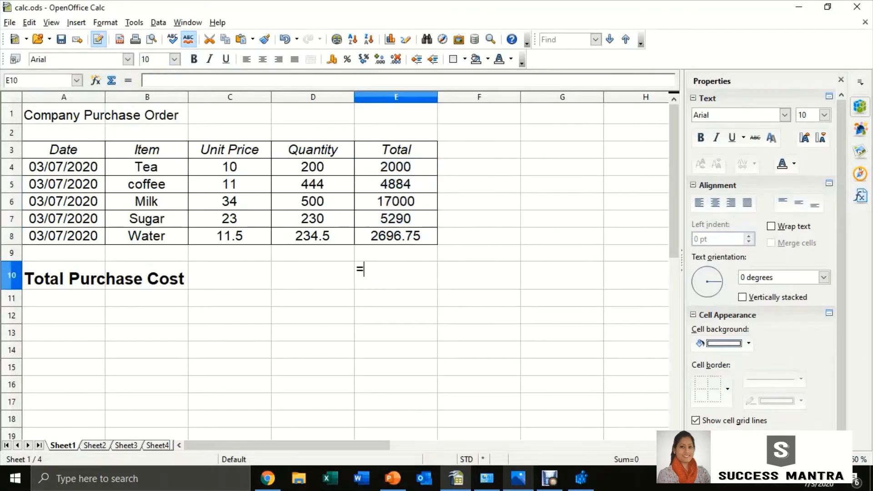
click(396, 167)
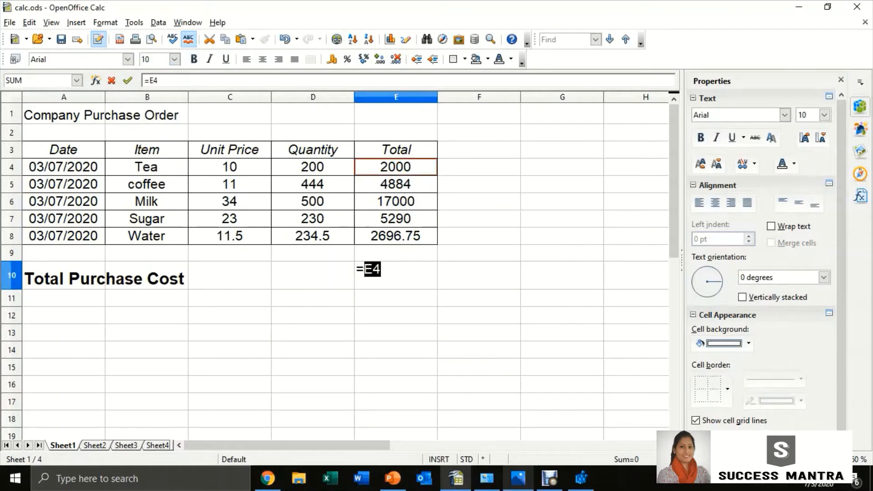
text(+)
click(395, 184)
text(+)
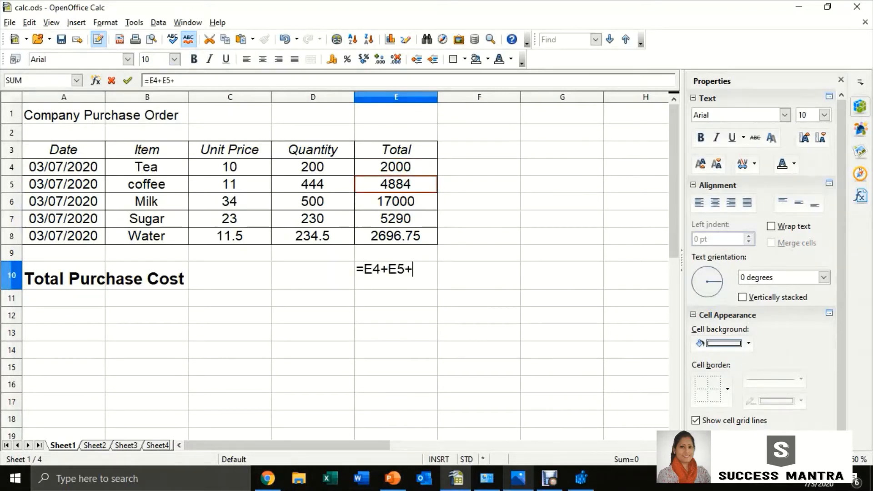
click(396, 201)
text(+)
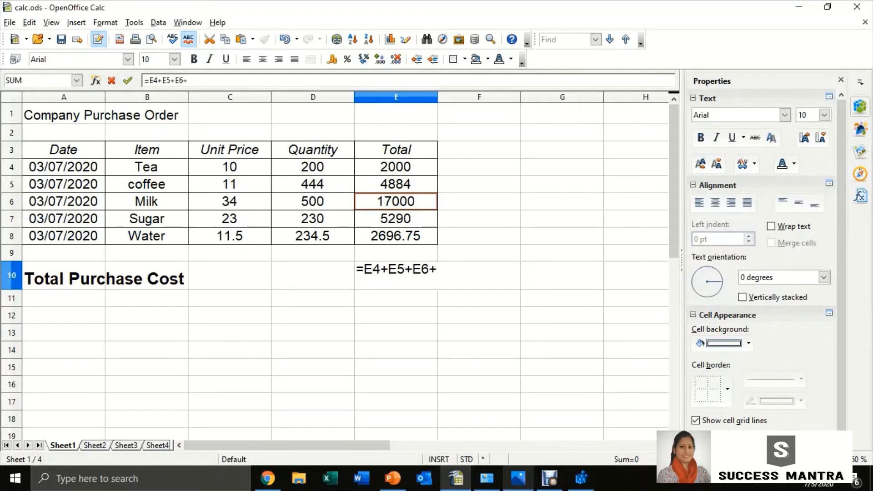
click(395, 219)
text(+)
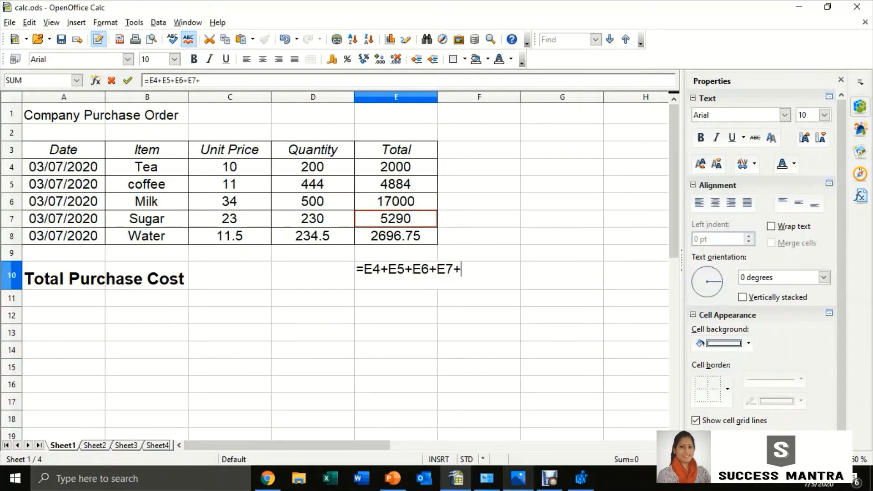
click(396, 236)
key(Return)
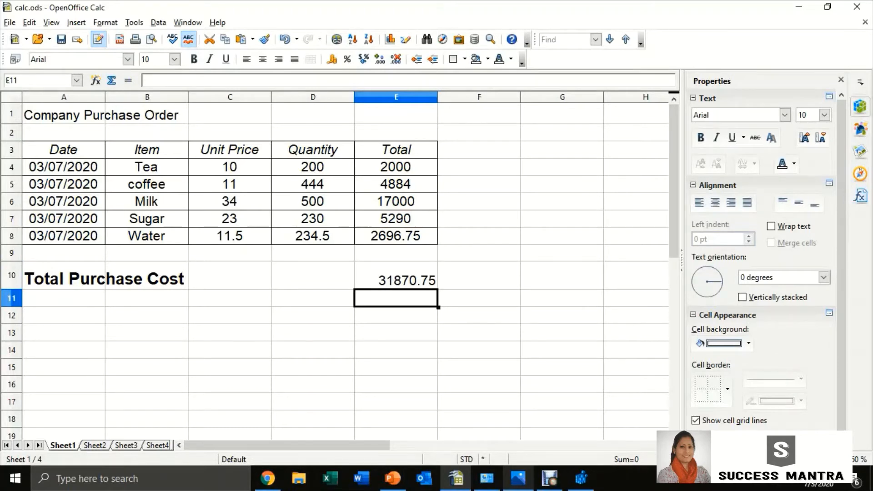
Step: Inspect the cell references in E10's addition formula and delete all contents of that cell
double_click(395, 276)
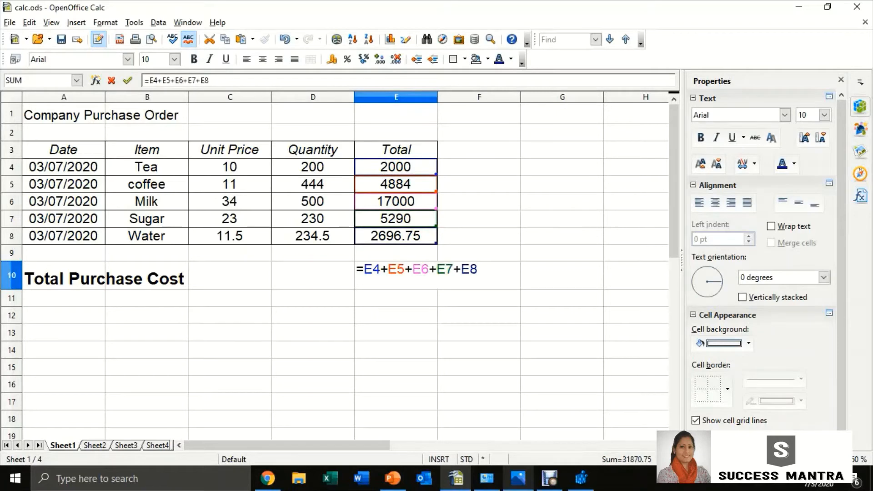
key(Return)
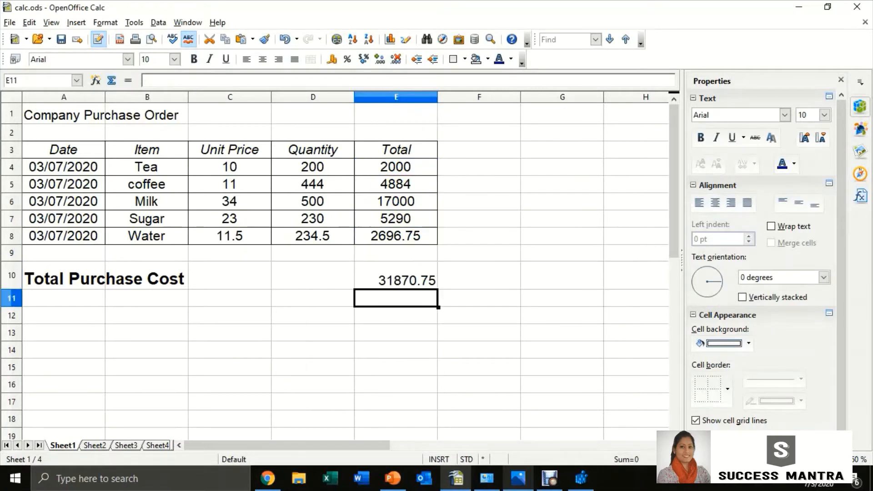
click(395, 276)
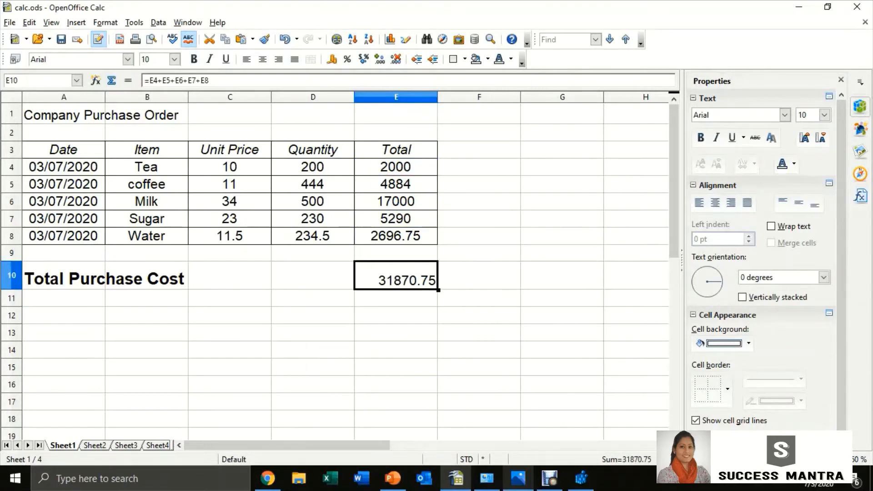
key(Delete)
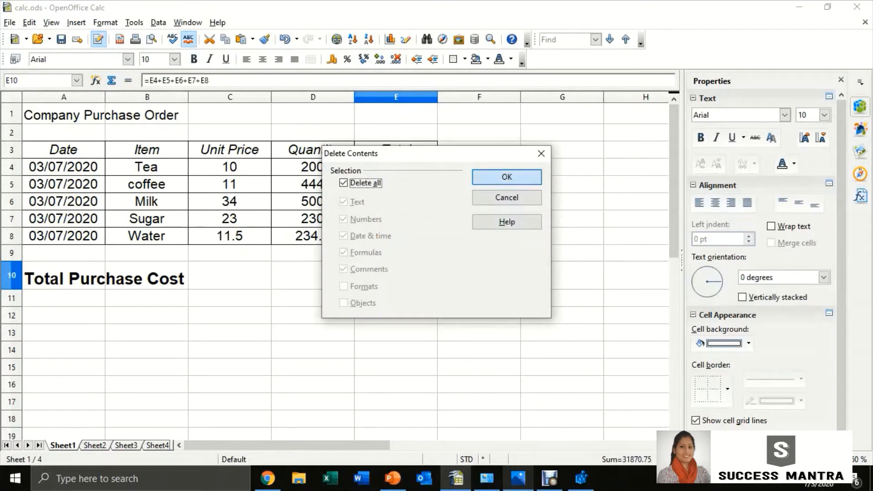
key(Return)
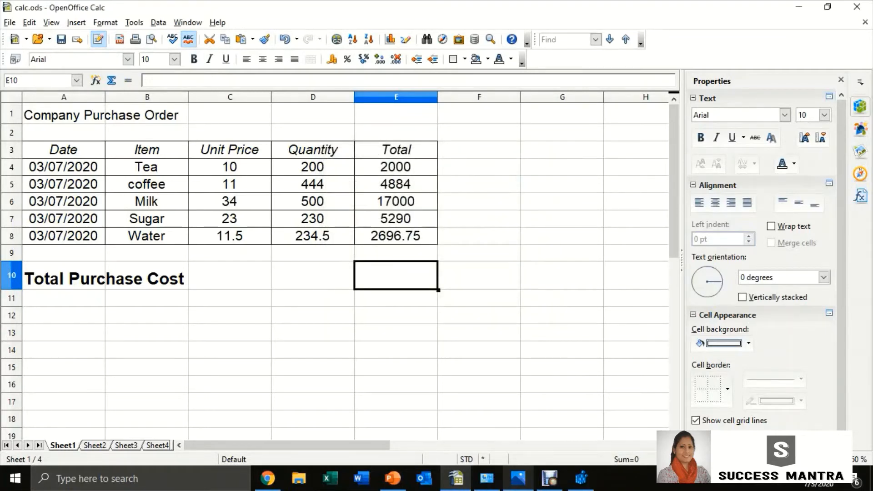
Step: Calculate the total purchase cost in E10 with the formula =SUM(E4:E8) and review the range it references
text(=SUM)
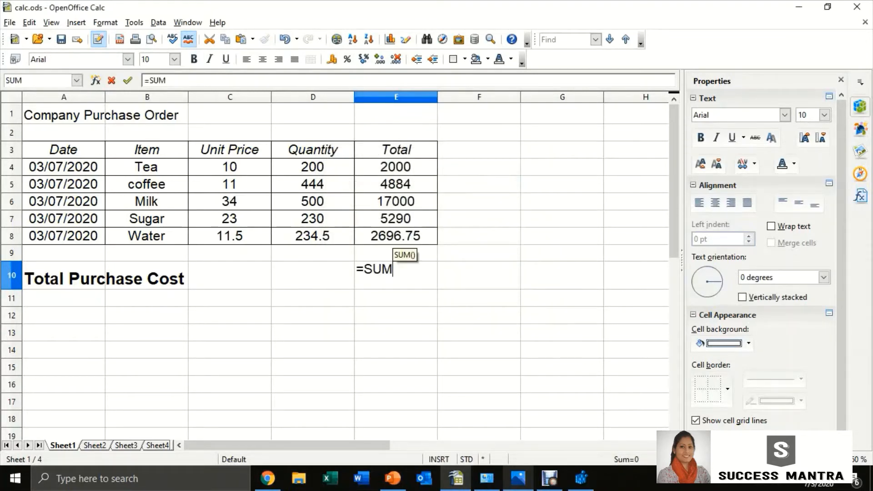
text(()
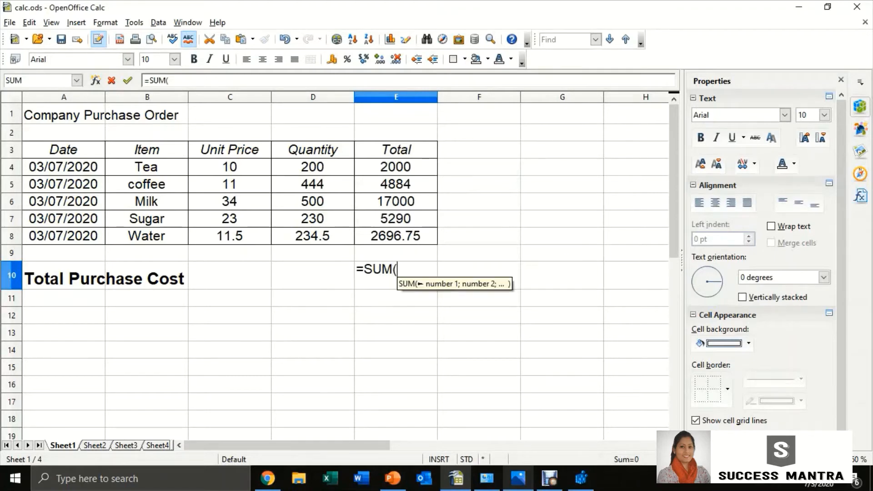
drag(396, 167, 396, 236)
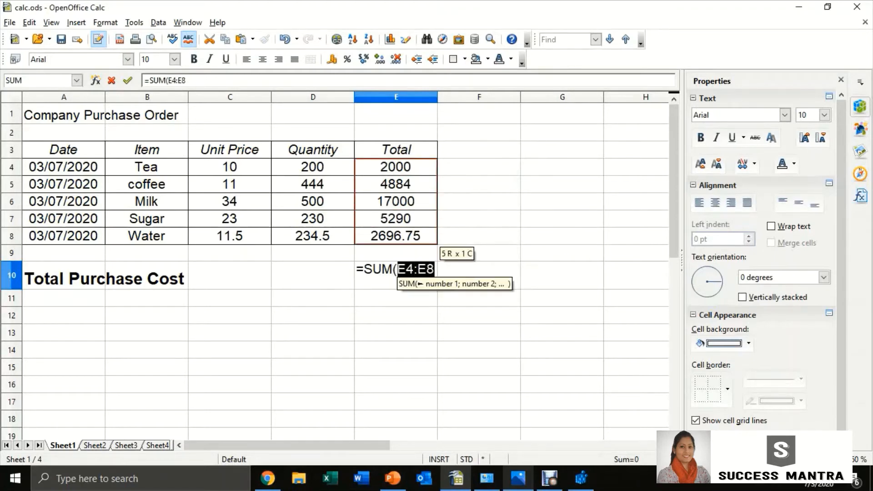
text())
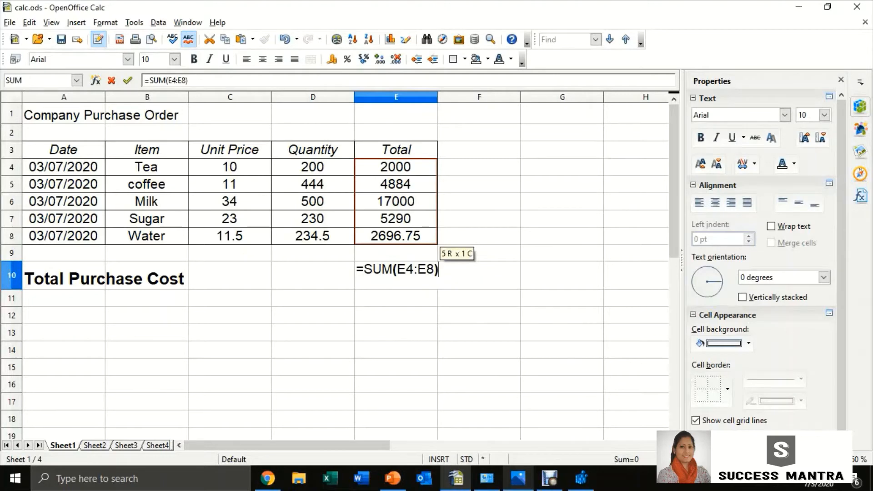
key(Return)
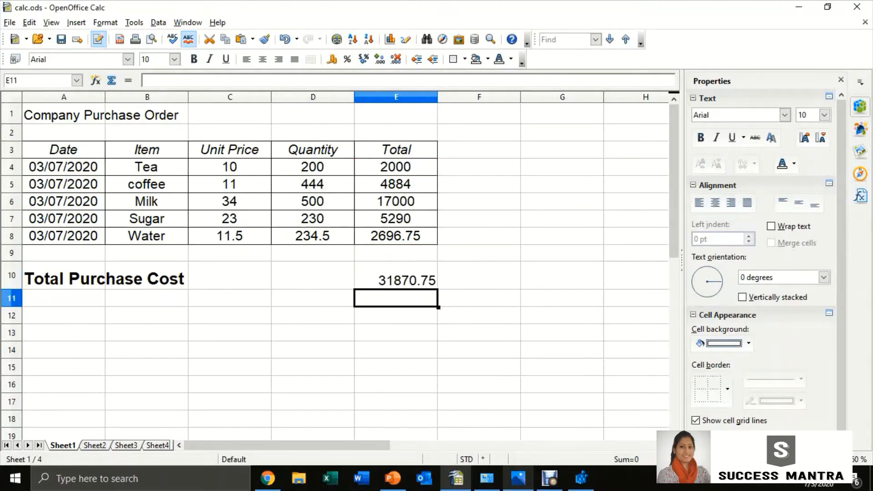
double_click(395, 276)
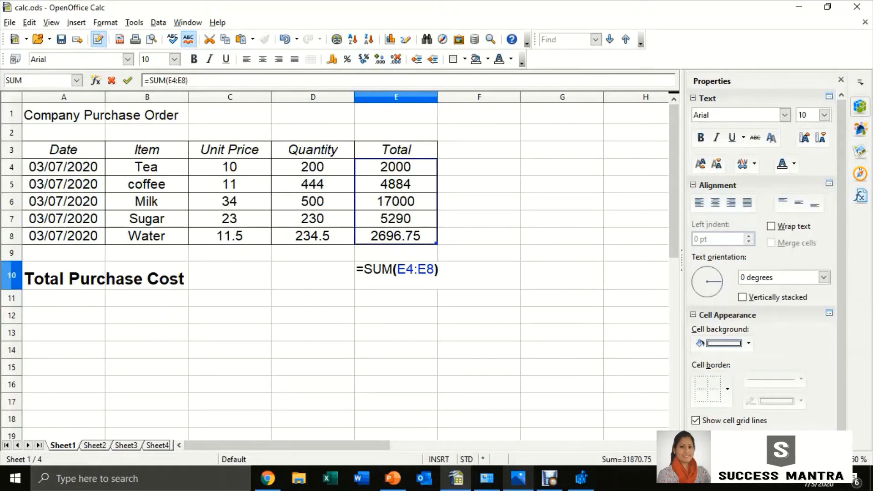
key(Return)
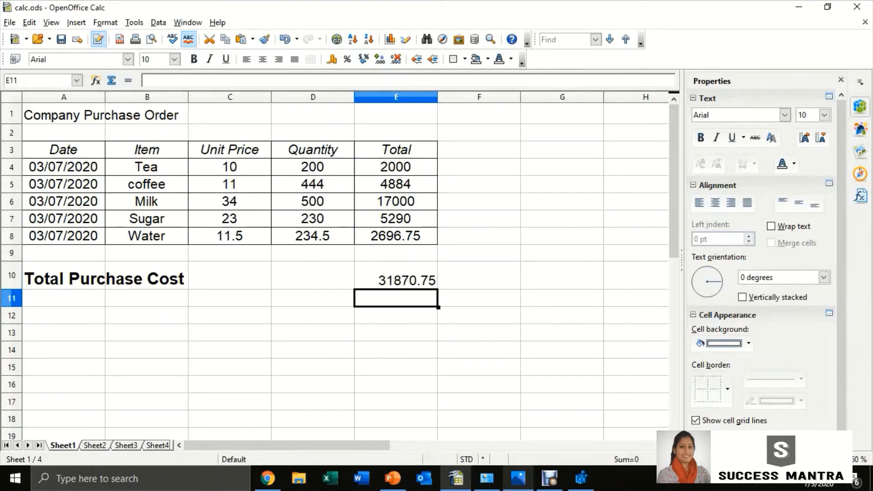
Step: Format the total purchase cost in E10 as Currency in INR, using the -1,234.00 INR format
click(394, 277)
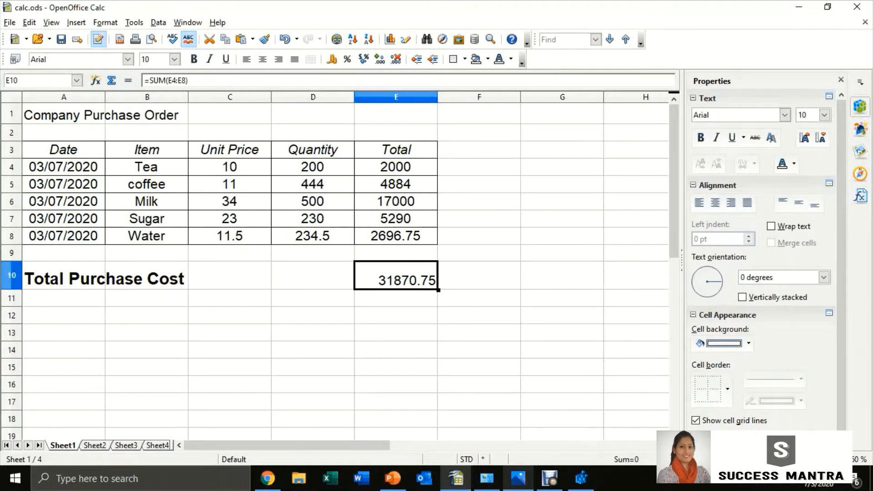
right_click(394, 275)
click(443, 301)
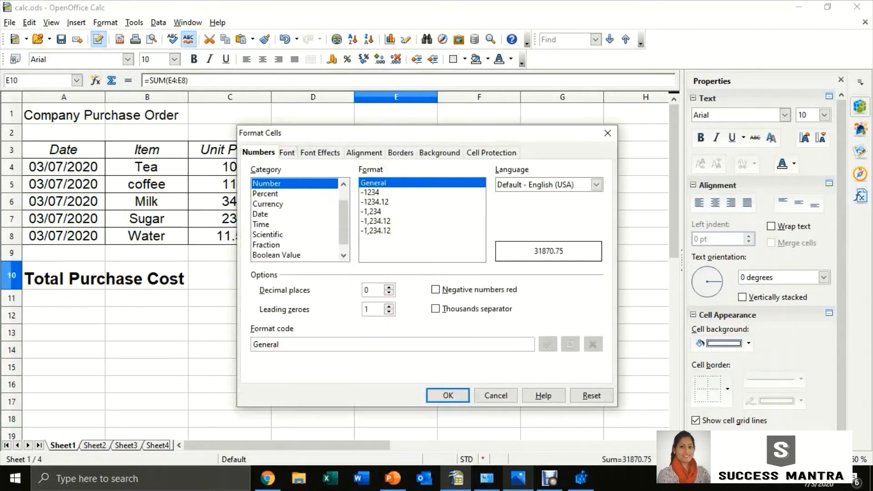
click(268, 204)
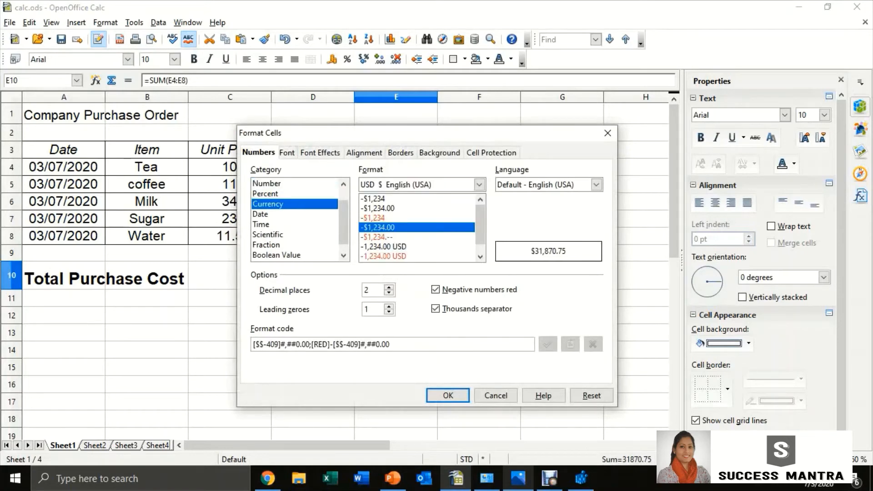
click(479, 184)
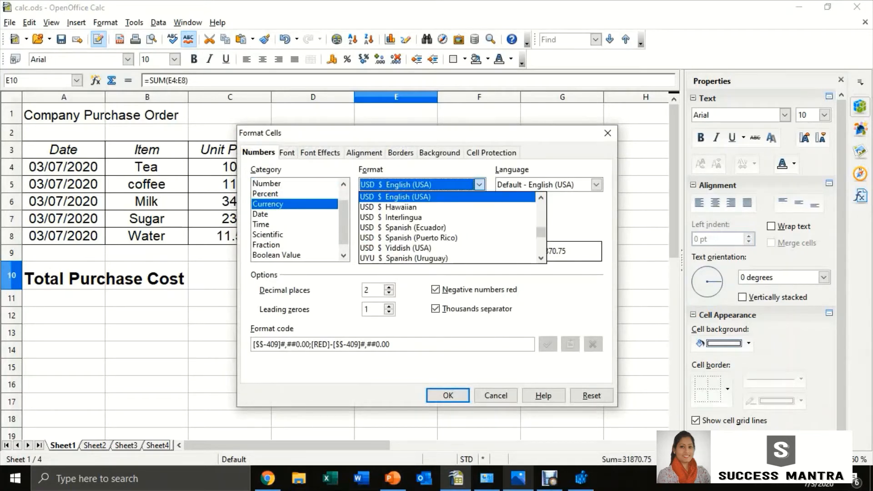
key(i)
key(Down)
key(Down)
key(Down)
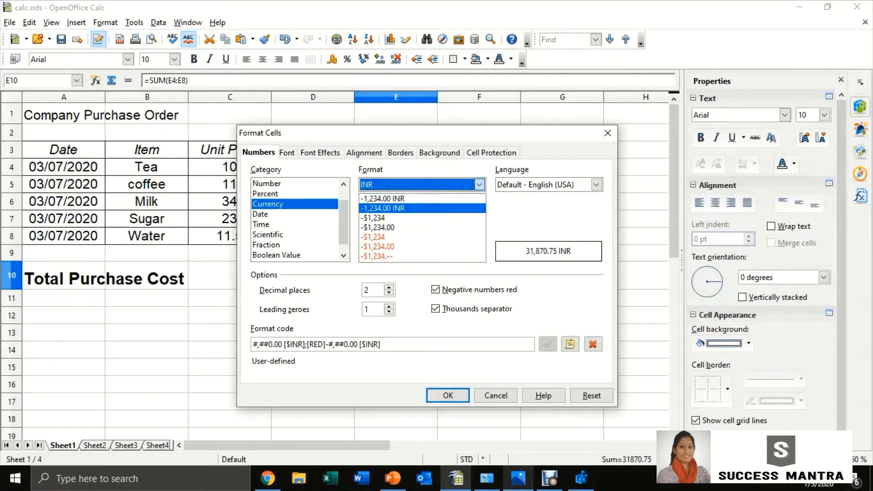
key(Return)
key(Return)
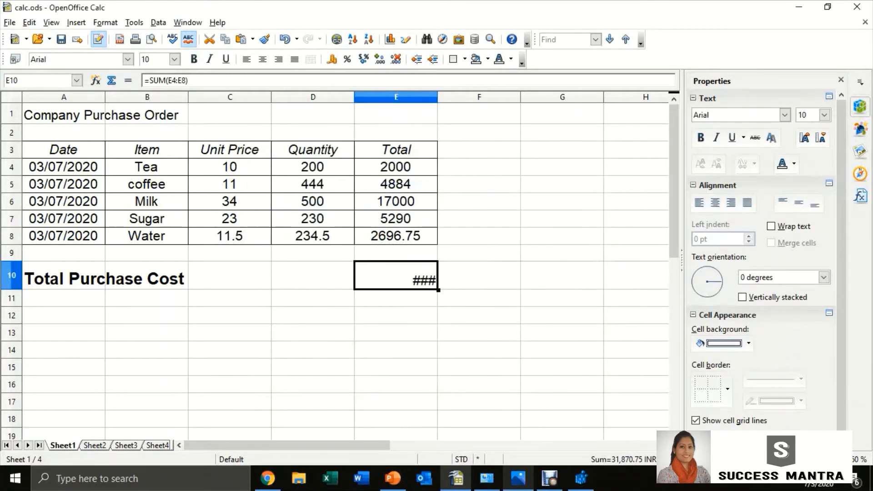
Step: Widen column E and apply the default dollar currency format to E10, the item totals E4:E8 and the unit prices C4:C8
drag(437, 97, 460, 97)
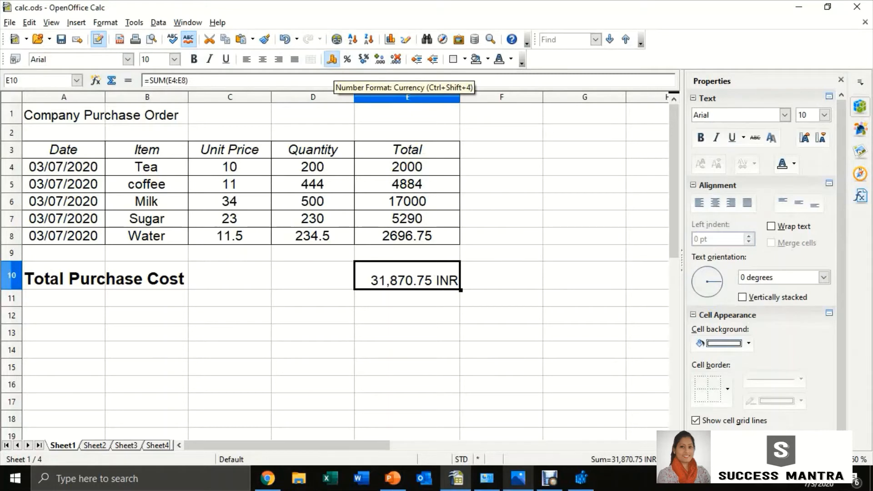
click(332, 59)
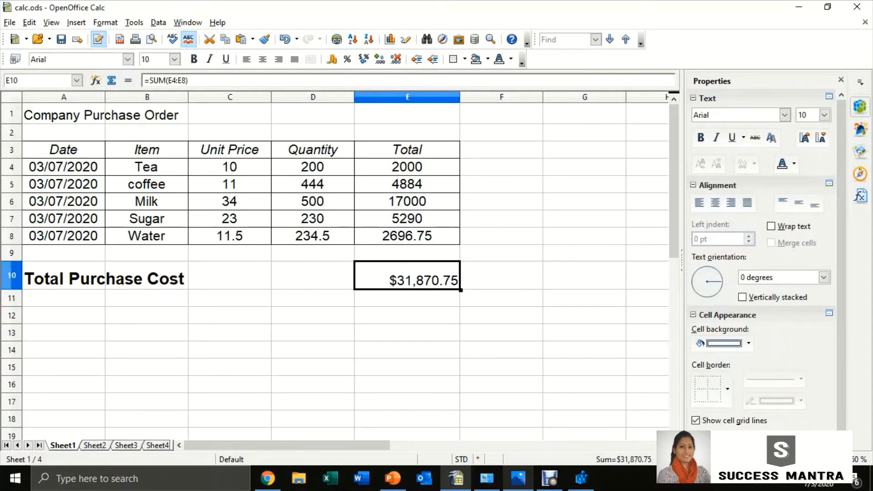
drag(407, 168, 407, 236)
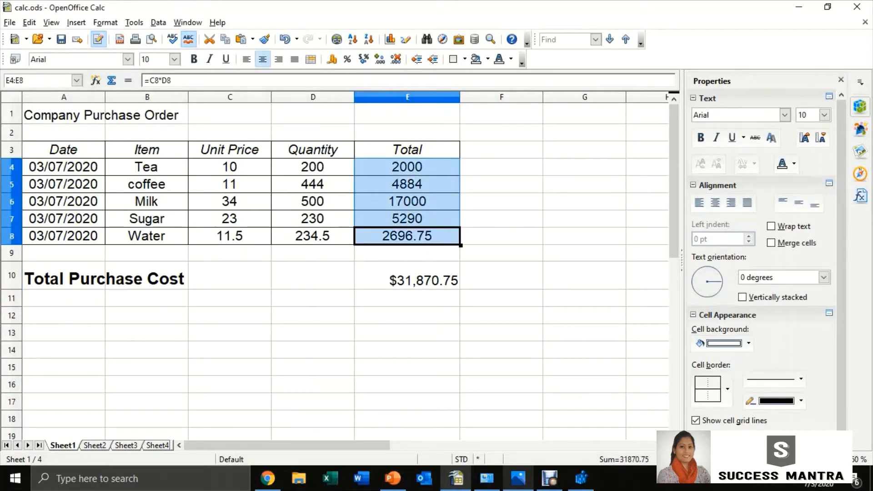
click(332, 59)
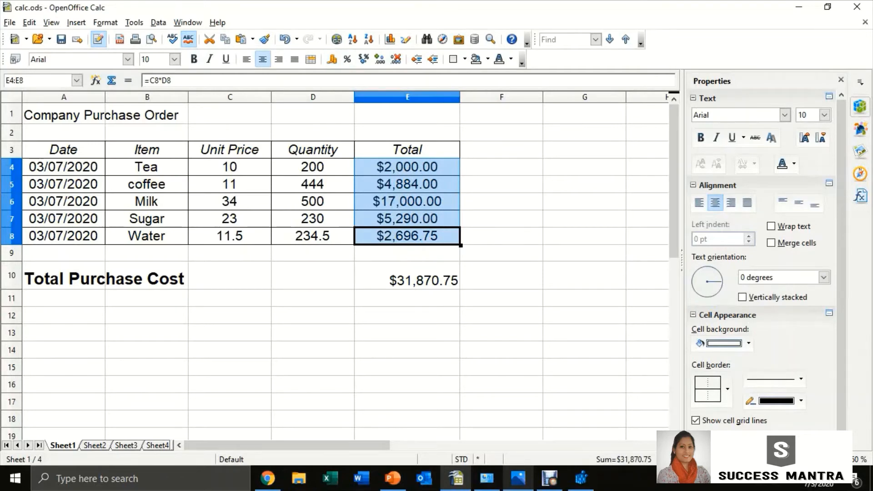
drag(230, 167, 229, 236)
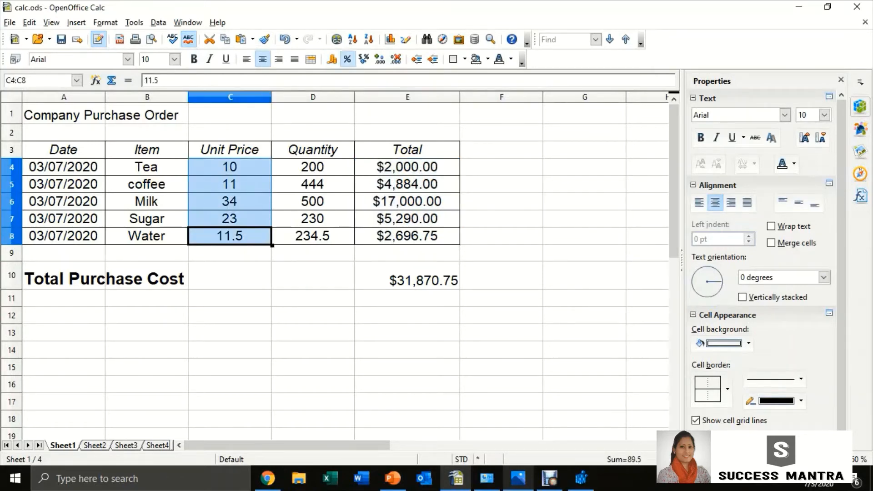
click(331, 60)
click(501, 253)
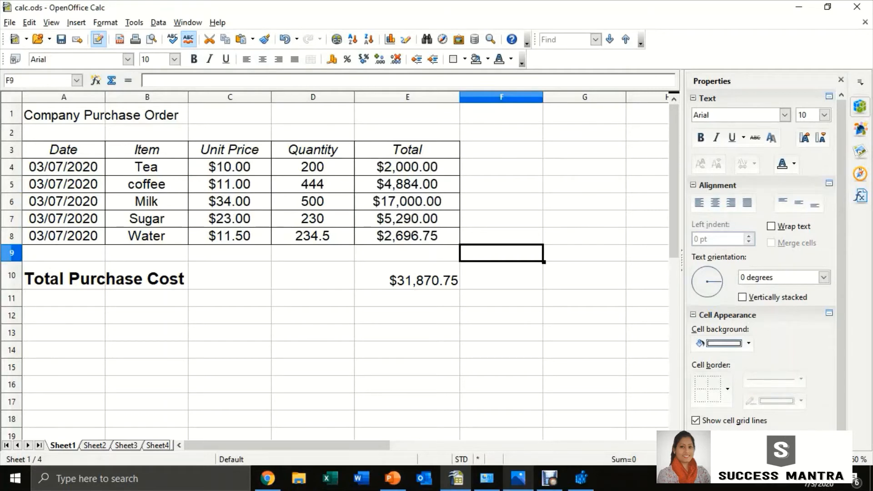
Step: Enter the label "Average Cost" in cell A12
click(64, 316)
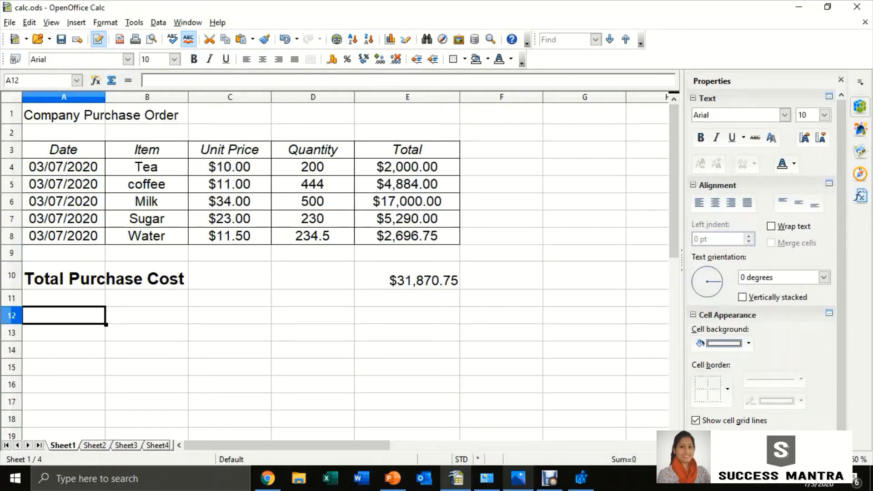
text(Aver)
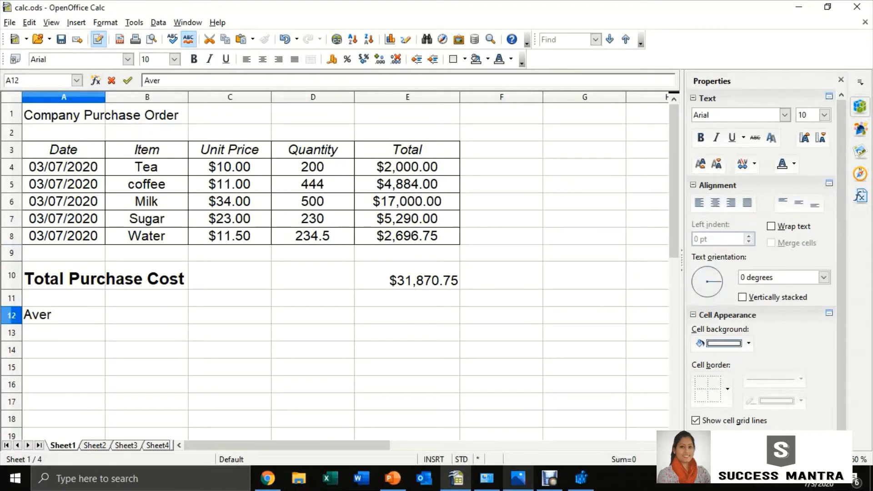
text(age Coat)
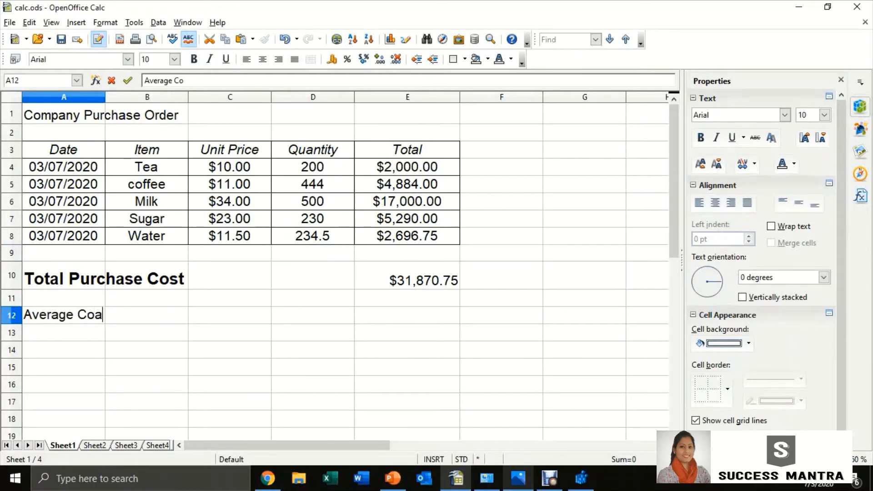
key(BackSpace)
key(BackSpace)
text(st)
Step: Calculate the average of the item totals in E12 with the formula =AVERAGE(E4:E8) and check its cell references
click(407, 315)
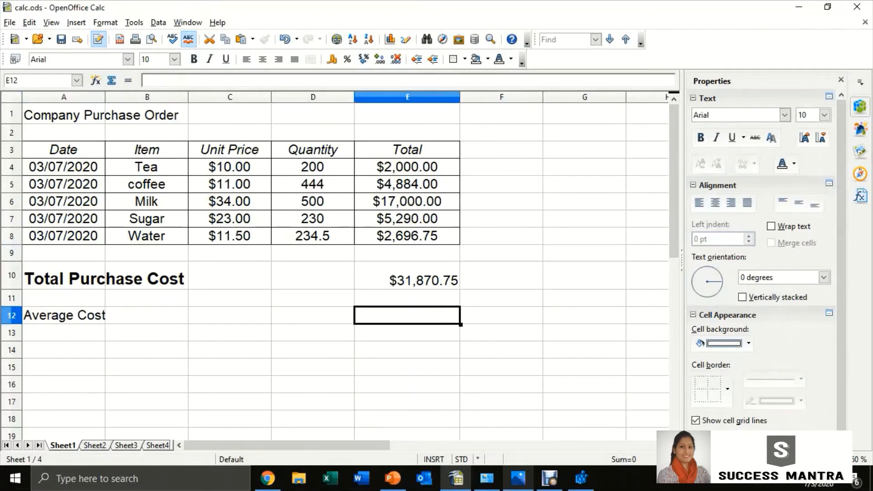
text(=)
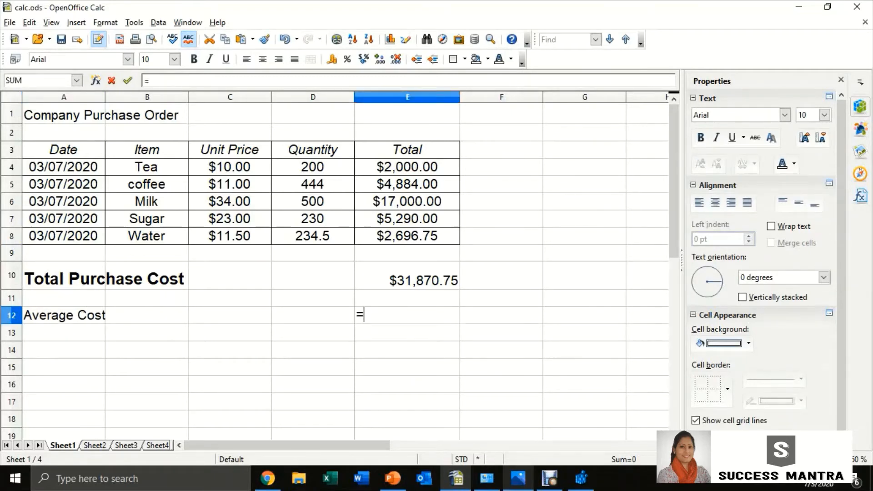
text(AVERAGE)
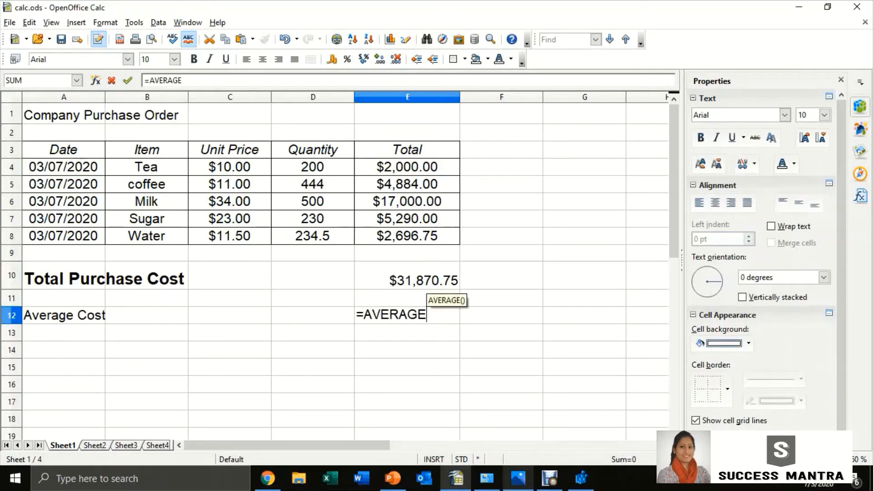
text(()
drag(407, 167, 457, 243)
key(Return)
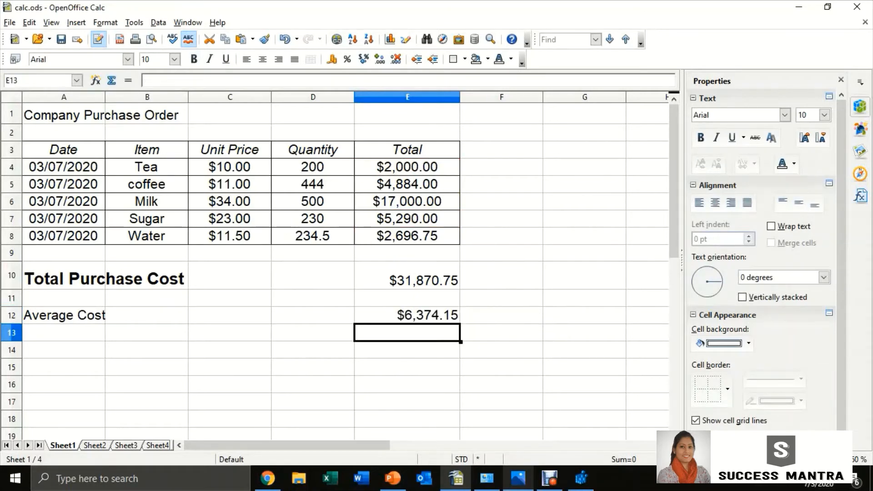
key(Up)
key(F2)
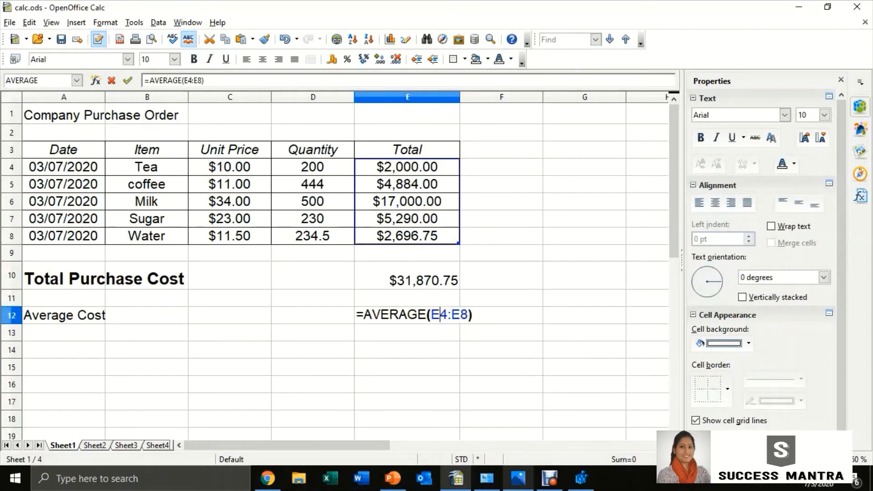
key(Return)
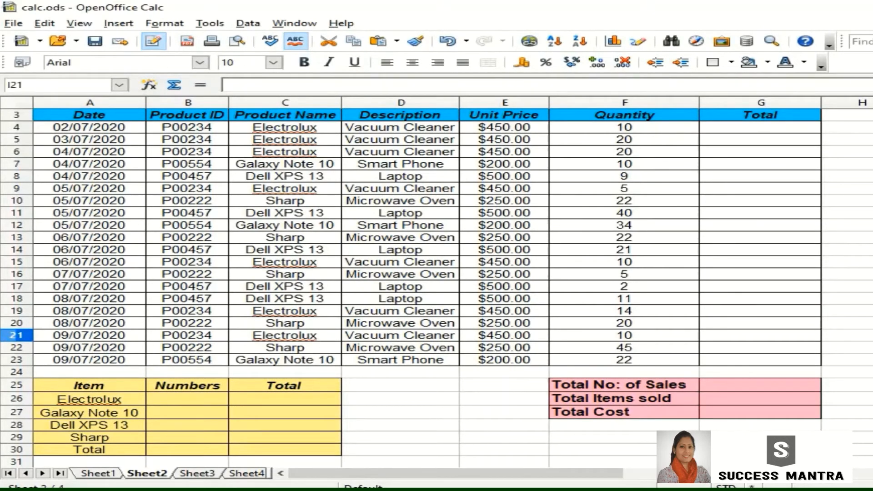
Step: Examine the product sales table A3:G23 on Sheet2 and its column headings from Date through Total, ending at cell G4
drag(89, 114, 760, 359)
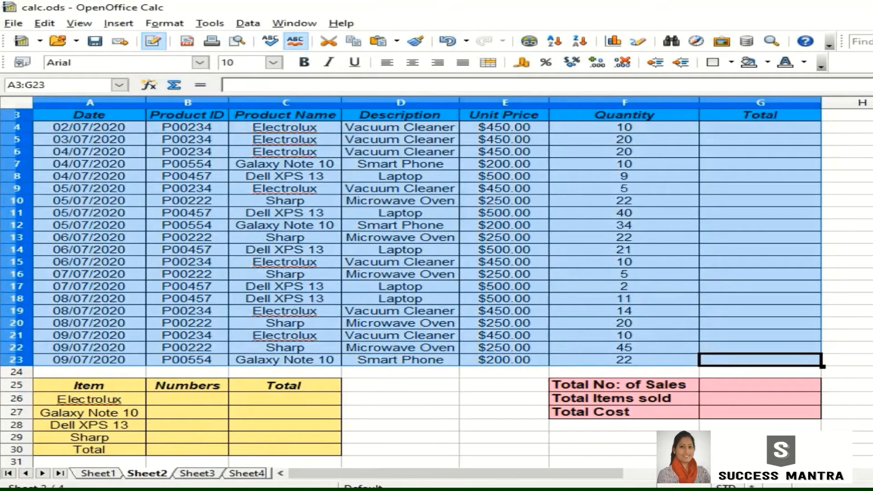
click(89, 115)
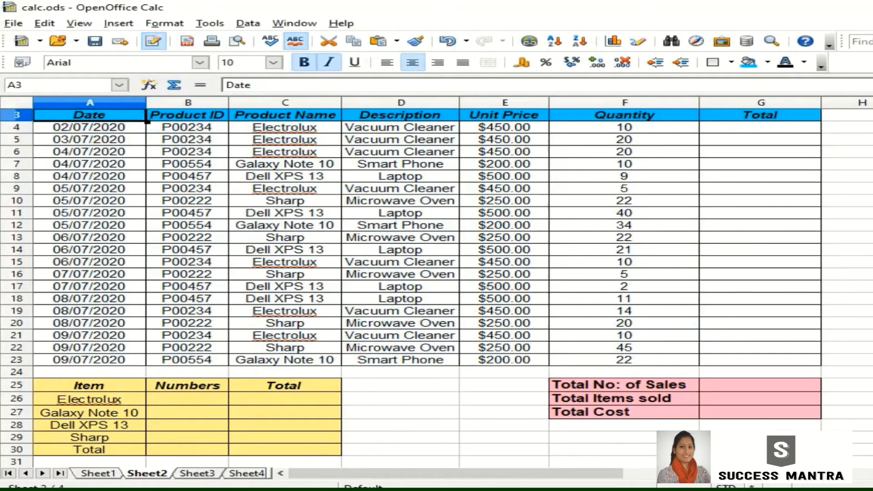
click(187, 115)
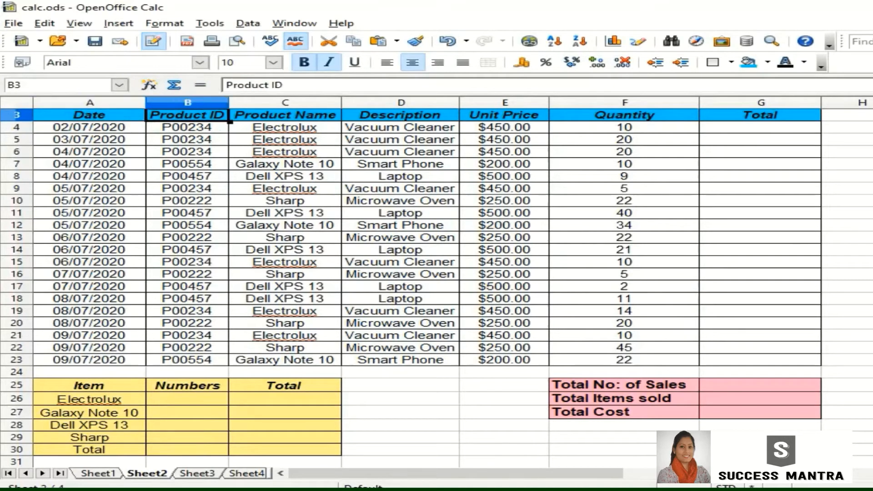
click(285, 115)
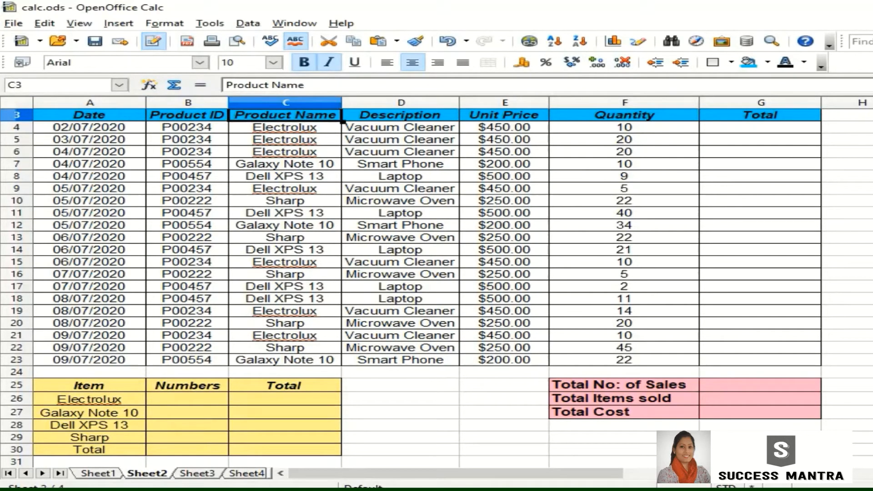
click(400, 116)
click(504, 115)
click(624, 115)
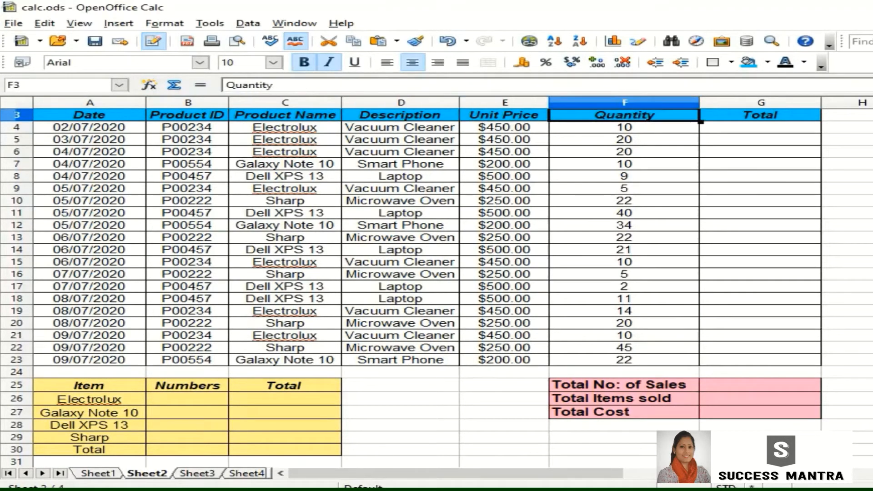
click(760, 115)
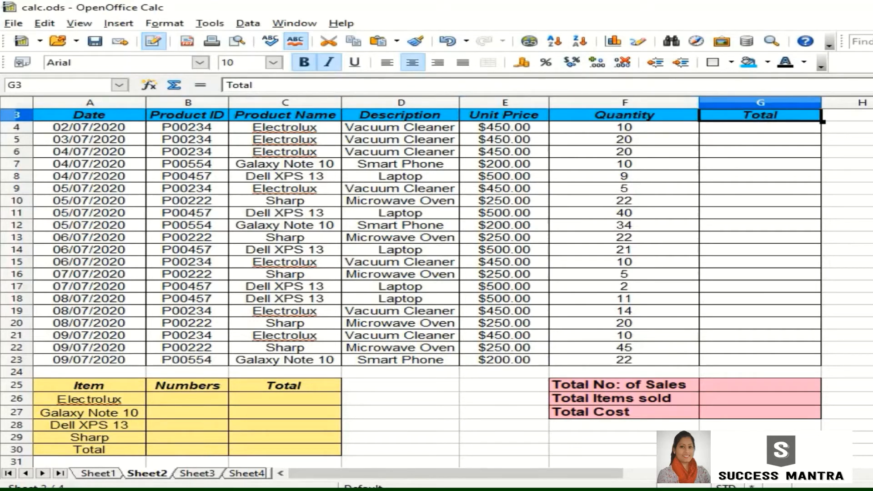
key(Down)
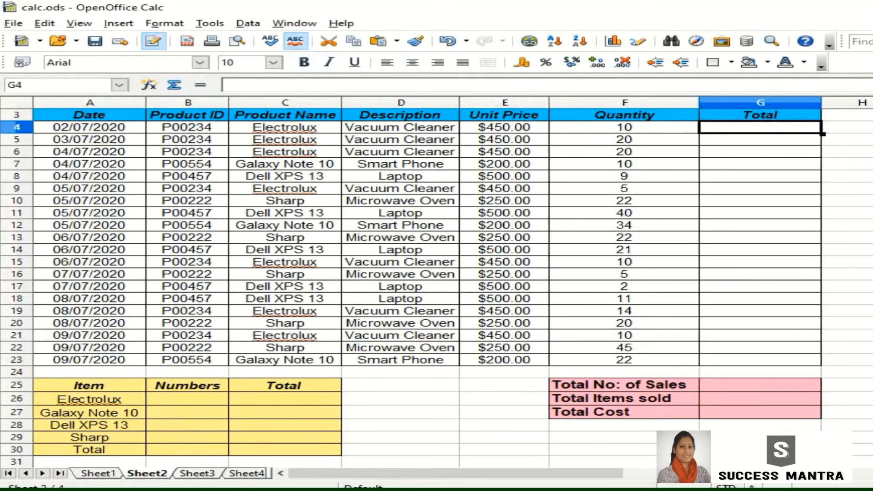
Step: Calculate the first sale's total in G4 by multiplying unit price by quantity with the formula =E4*F4
click(505, 127)
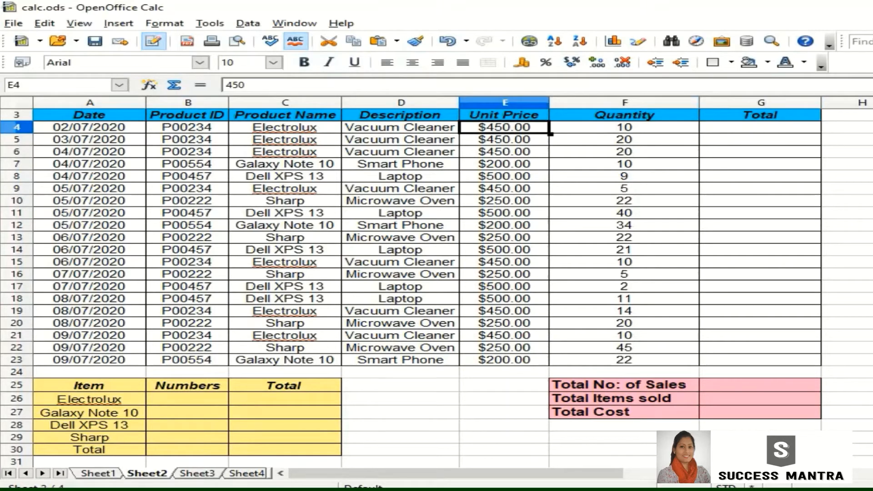
click(625, 116)
click(625, 127)
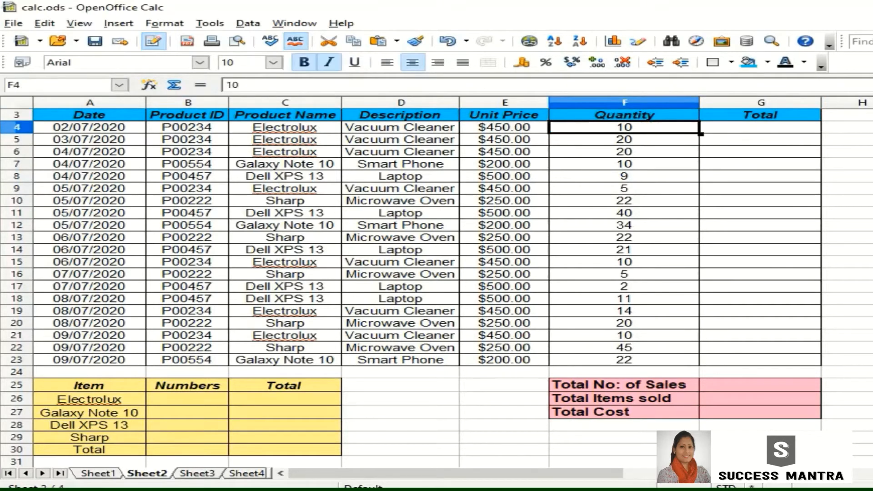
key(Right)
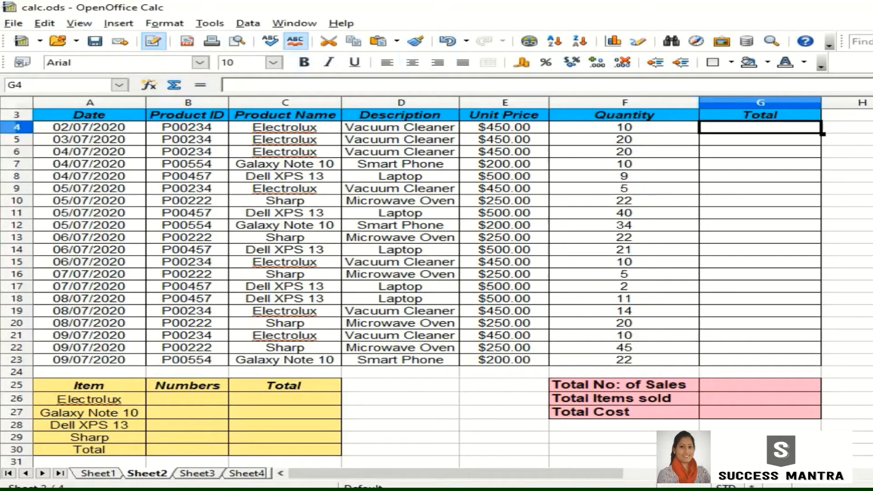
text(=)
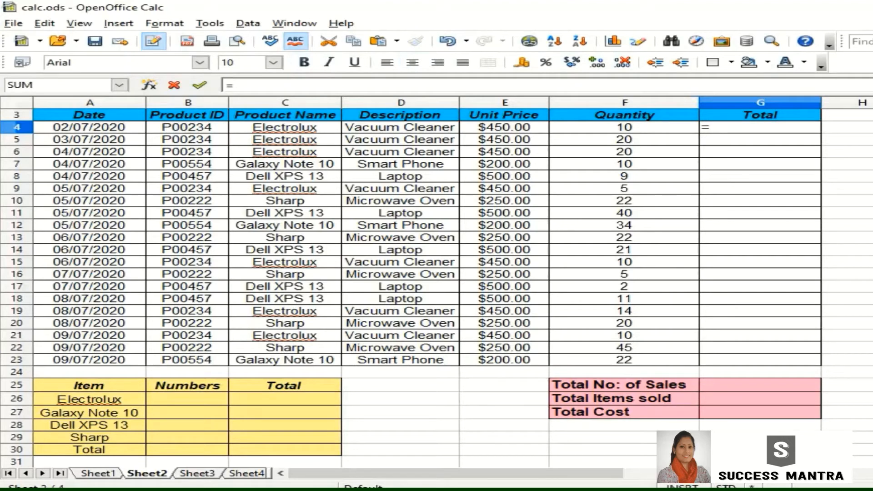
click(505, 127)
text(*)
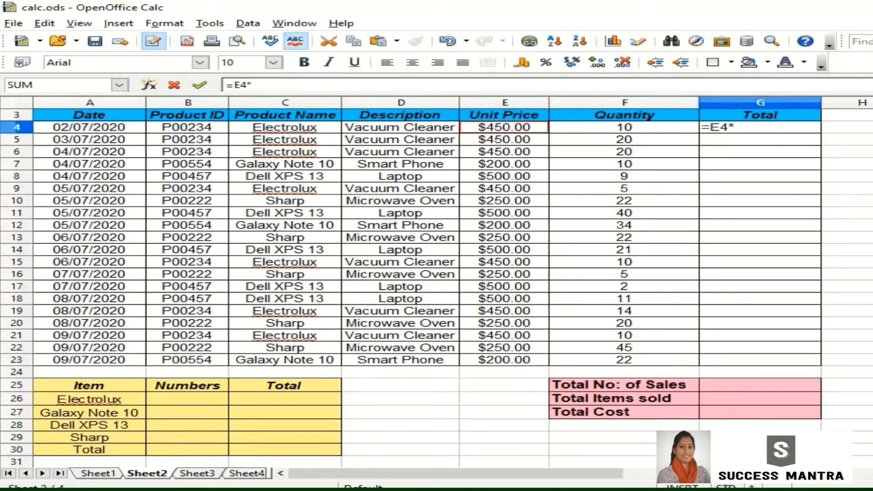
click(624, 127)
key(Return)
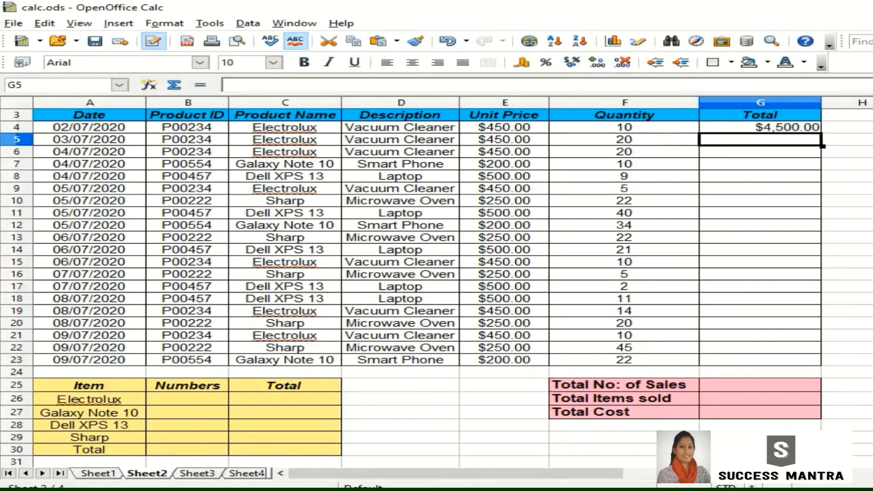
Step: Fill the total formula from G4 down through G23 and centre the totals in their cells
key(shift+Down)
key(shift+Down)
key(shift+Down)
key(shift+Down)
key(shift+Down)
key(shift+Down)
key(shift+Down)
key(shift+Down)
key(shift+Down)
key(shift+Down)
key(shift+Down)
key(shift+Down)
key(shift+Down)
key(shift+Down)
key(shift+Down)
key(shift+Down)
key(shift+Down)
key(shift+Down)
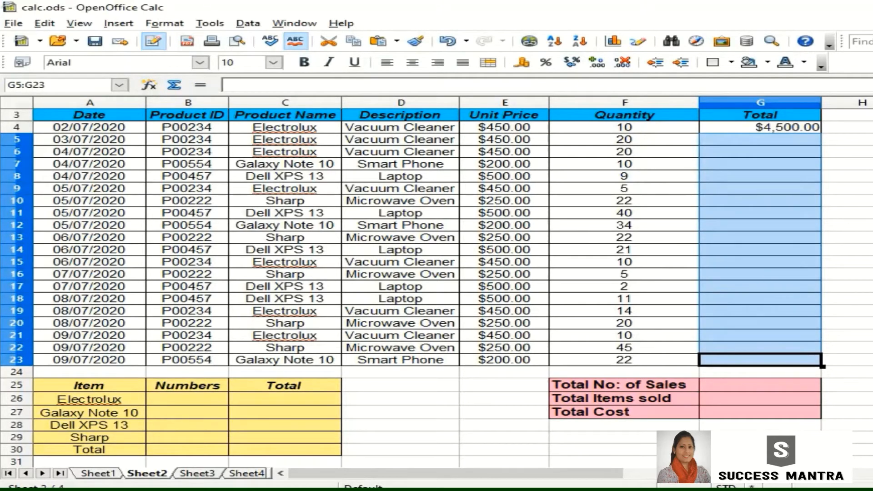
click(760, 127)
drag(822, 133, 819, 362)
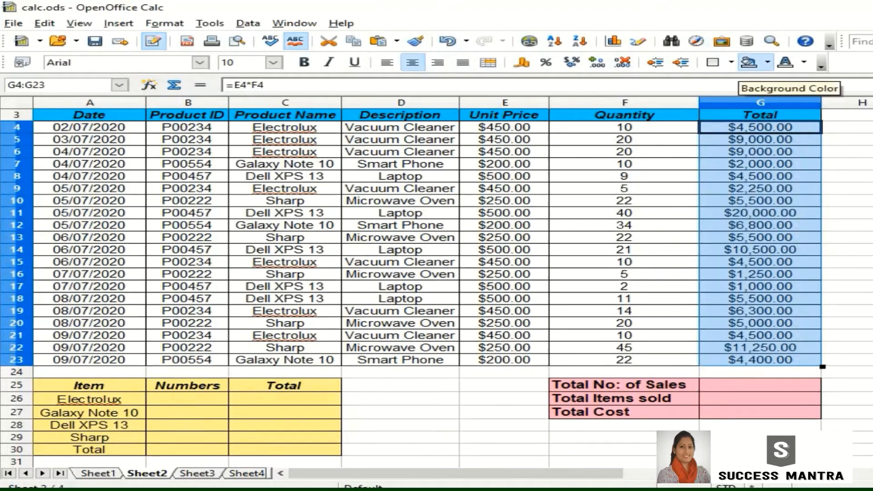
Step: Apply cell borders to the totals in G4:G23
click(731, 62)
click(795, 117)
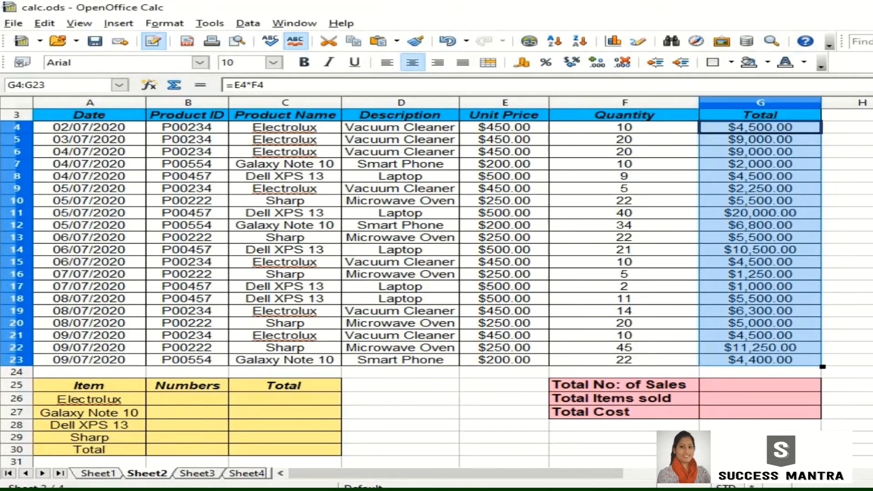
click(872, 213)
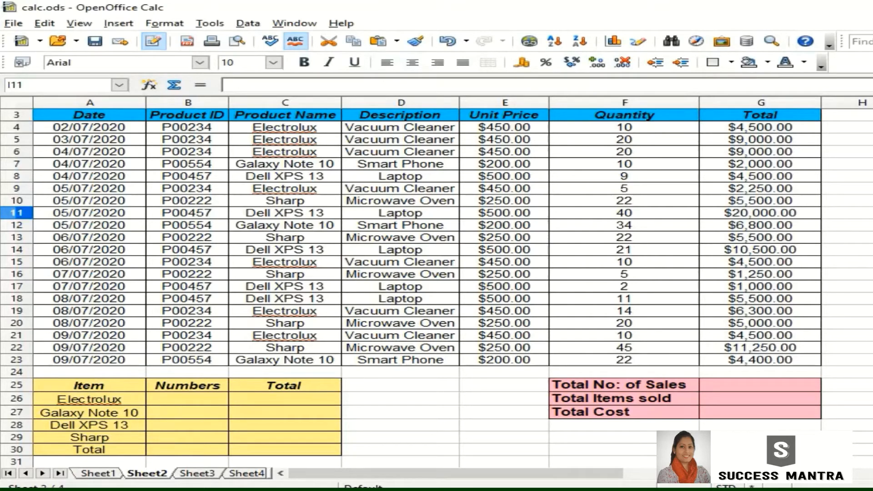
Step: Calculate Total No: of Sales in G25 with a COUNT formula over the dates A4:A23
click(760, 385)
text(=)
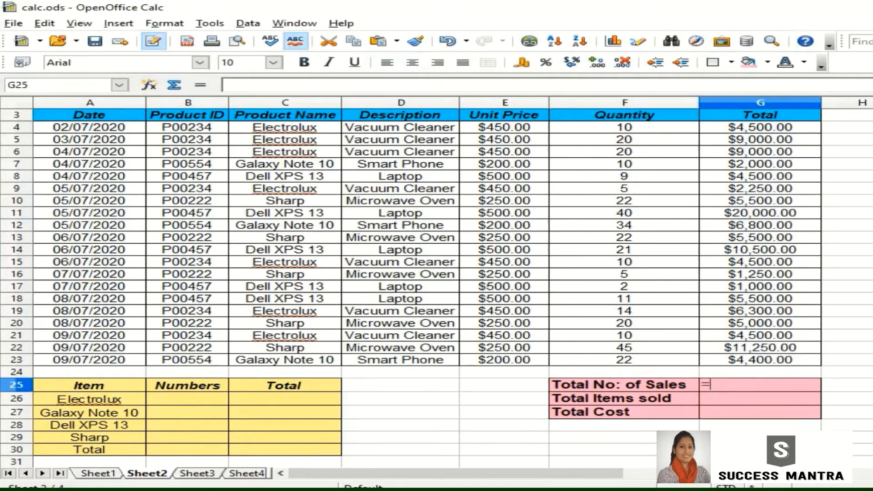
text(CO)
text(UN)
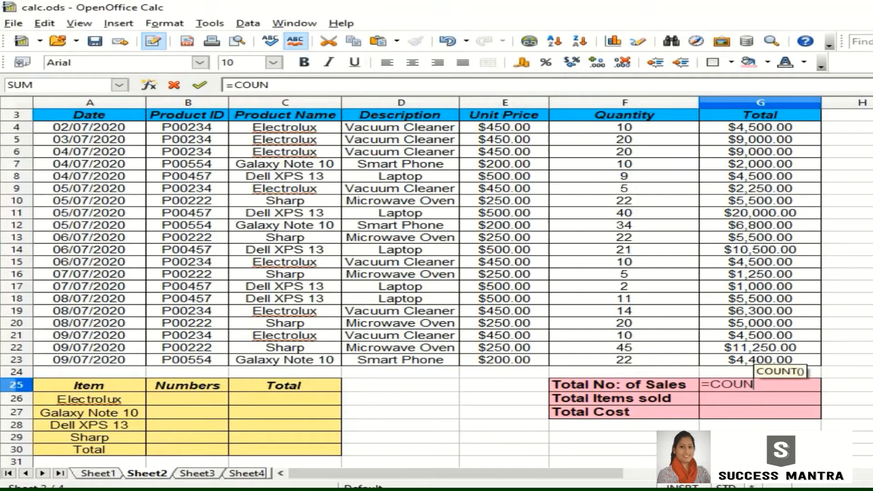
text(T()
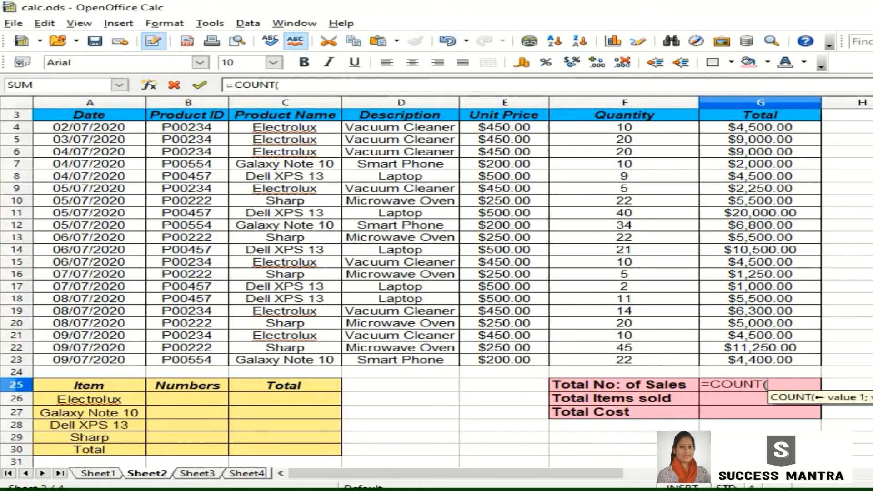
drag(88, 127, 89, 359)
key(Return)
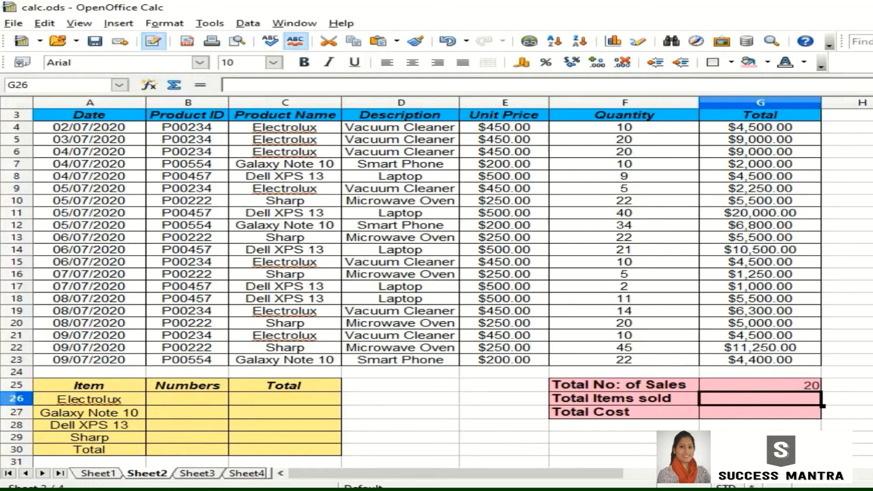
Step: Calculate Total Items sold in G26 with a SUM formula over the quantities F4:F23
drag(624, 127, 625, 360)
click(760, 399)
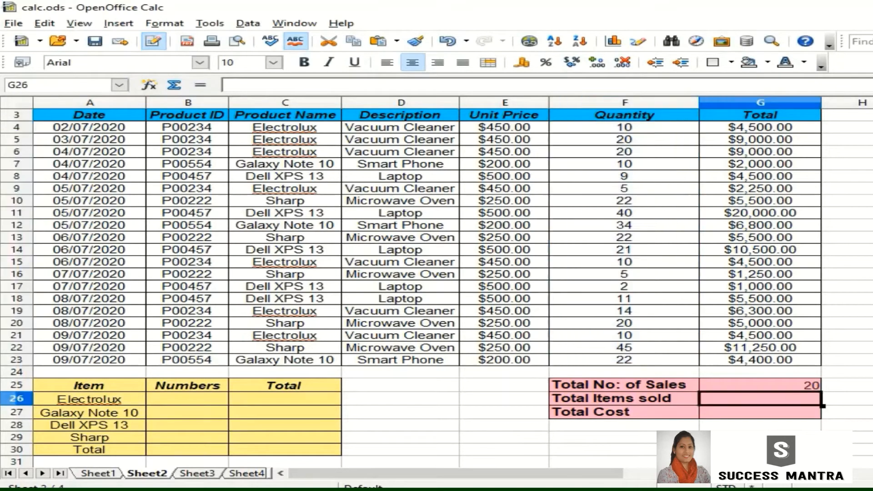
text(=S)
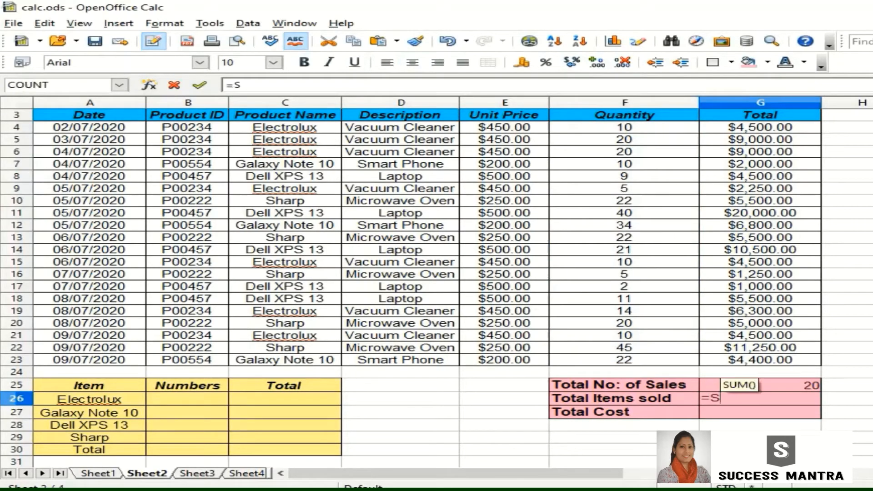
text(UM()
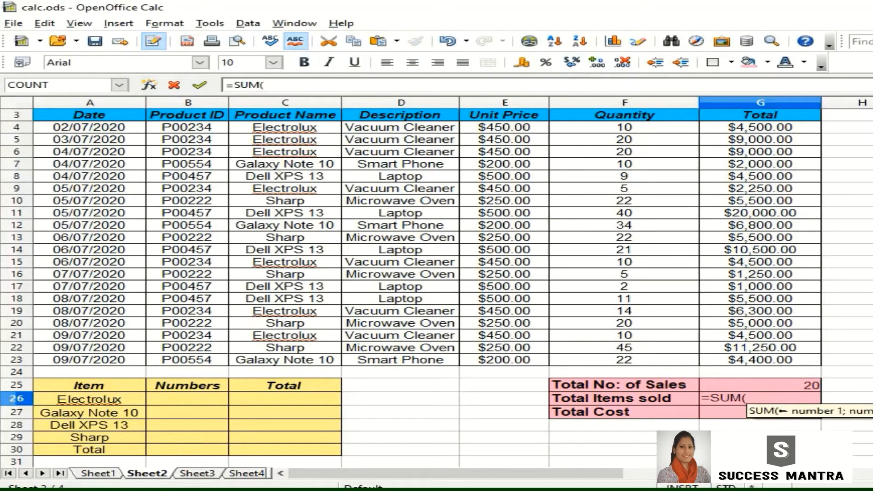
drag(625, 126, 624, 360)
key(Return)
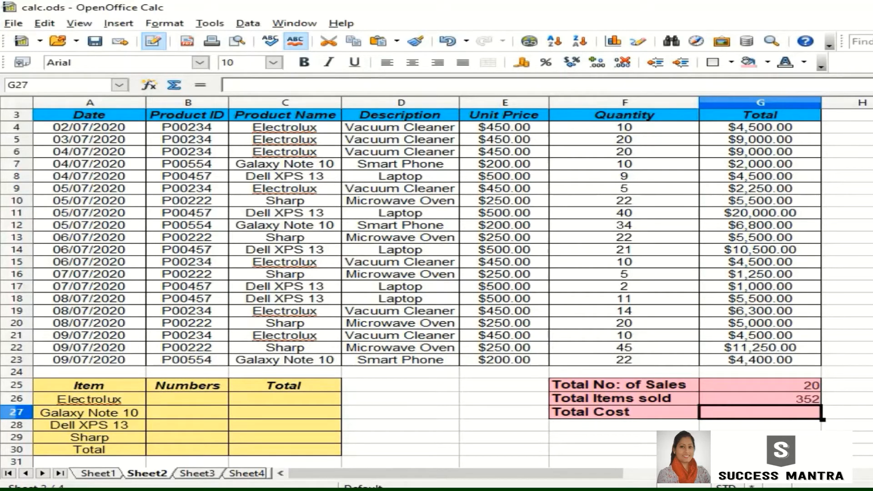
Step: Calculate Total Cost in G27 with a SUM formula over the sale totals G4:G23
drag(760, 127, 760, 359)
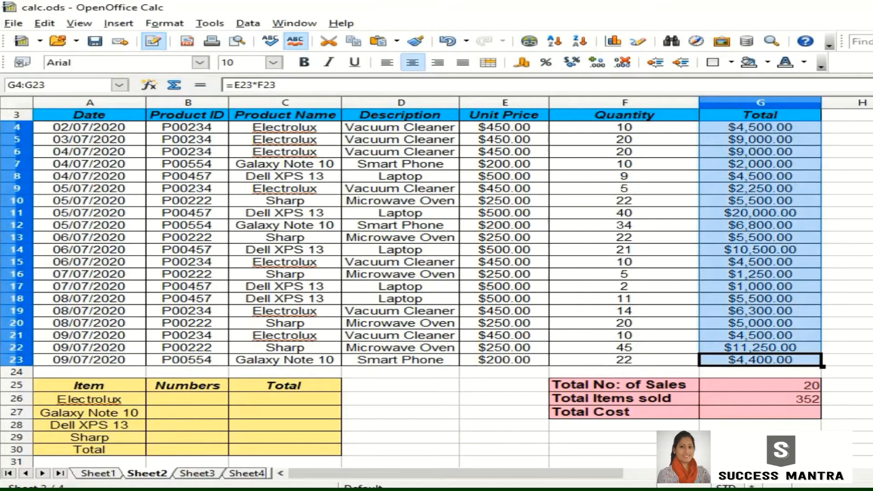
click(761, 412)
text(=S)
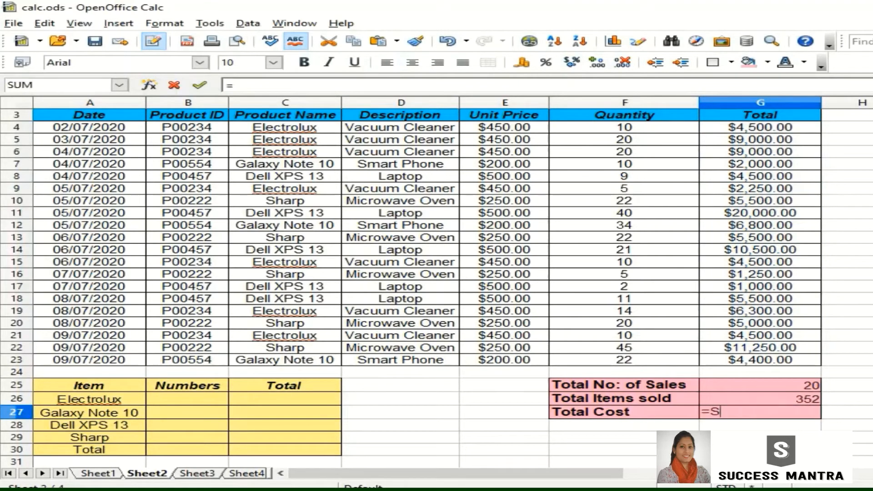
text(UM()
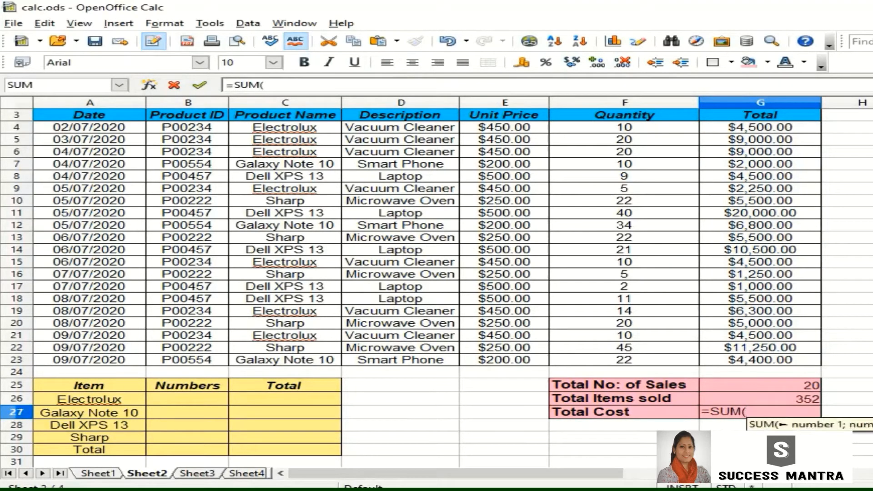
drag(760, 127, 814, 360)
key(Return)
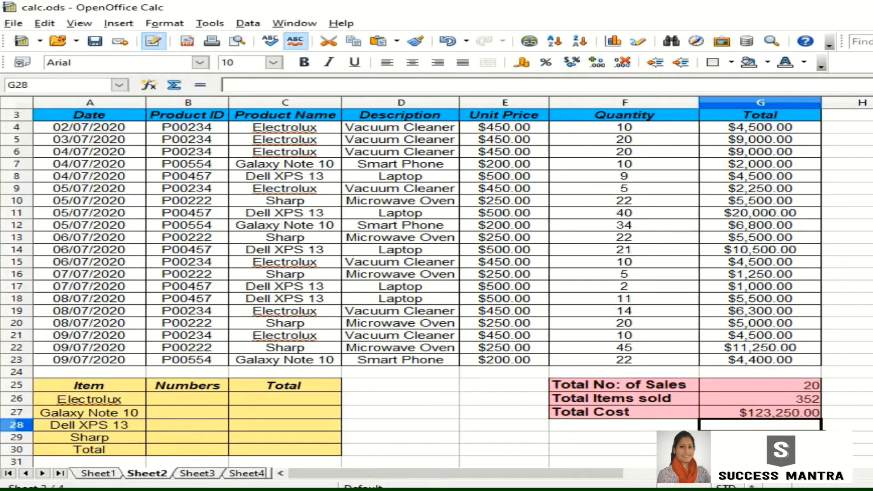
Step: Look up the SUMIF function's syntax and description in the Function Wizard, then close it without inserting anything
click(659, 437)
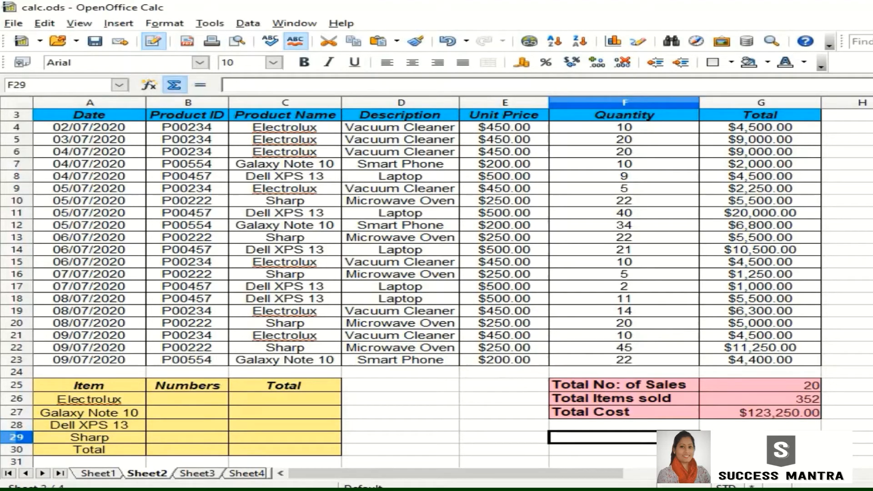
click(149, 85)
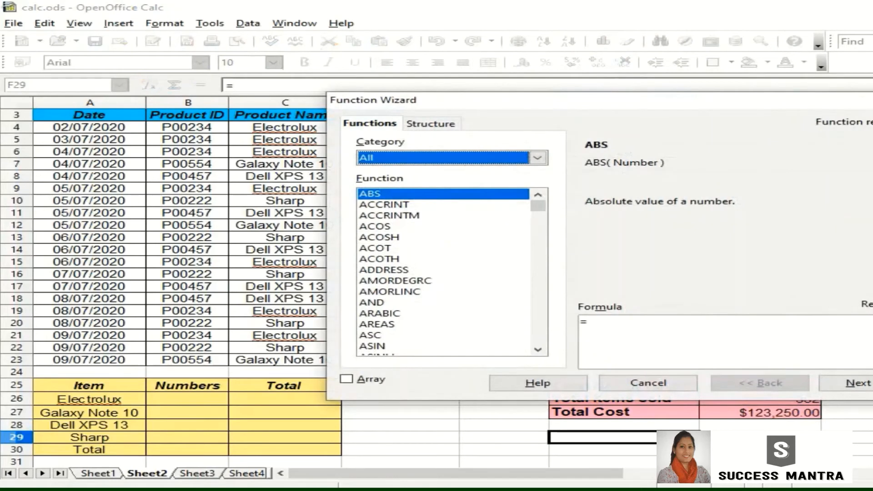
drag(538, 206, 538, 322)
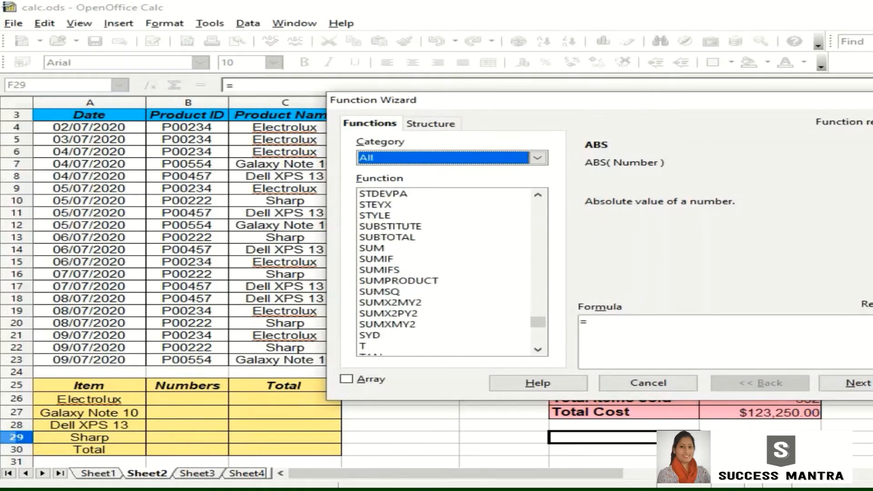
click(377, 259)
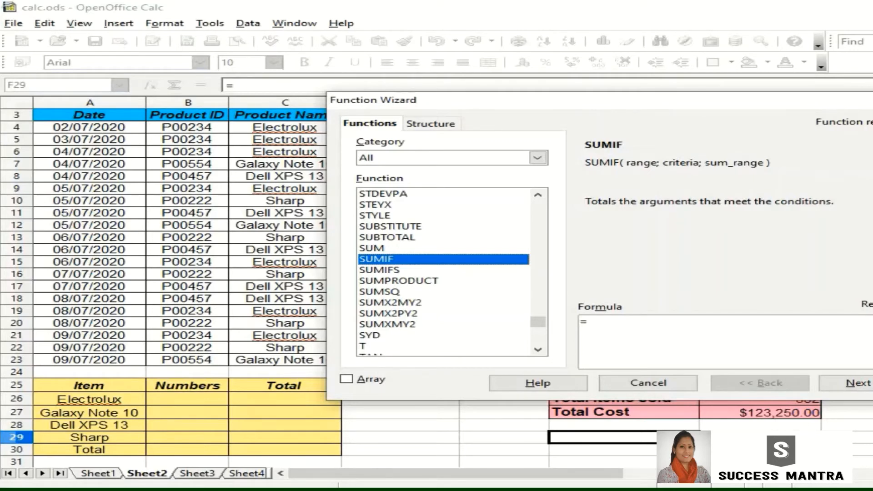
click(648, 383)
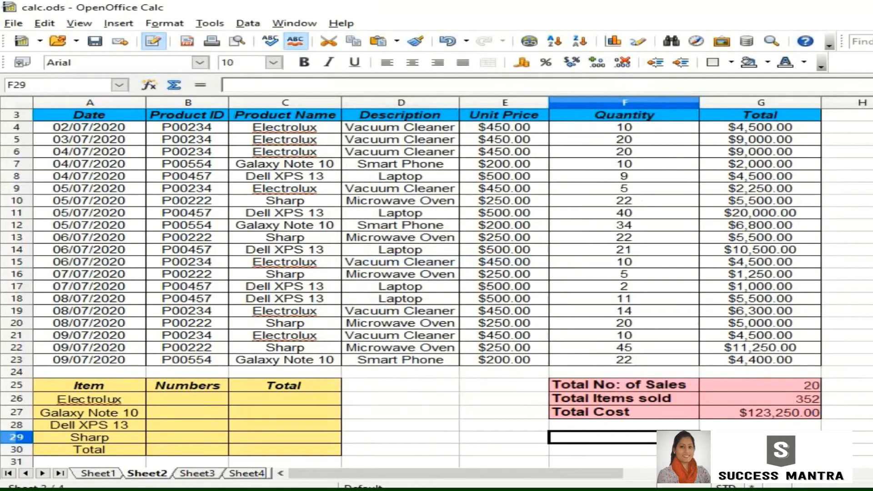
drag(89, 386, 286, 449)
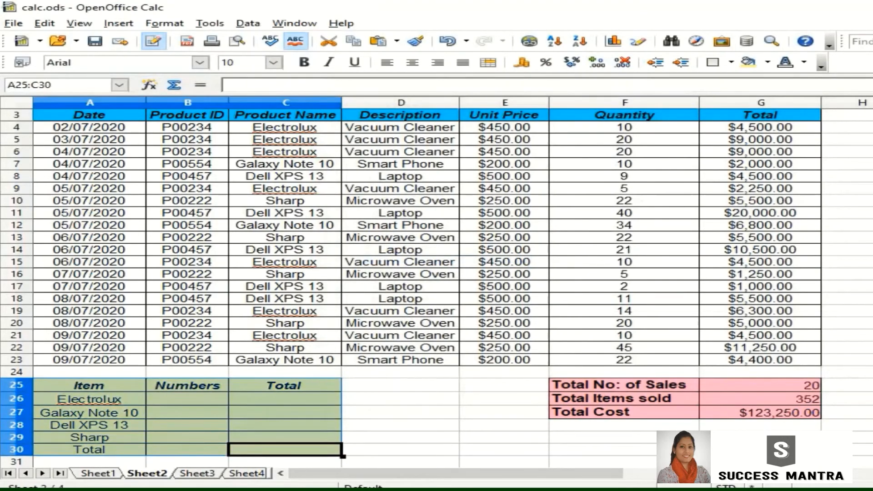
click(400, 399)
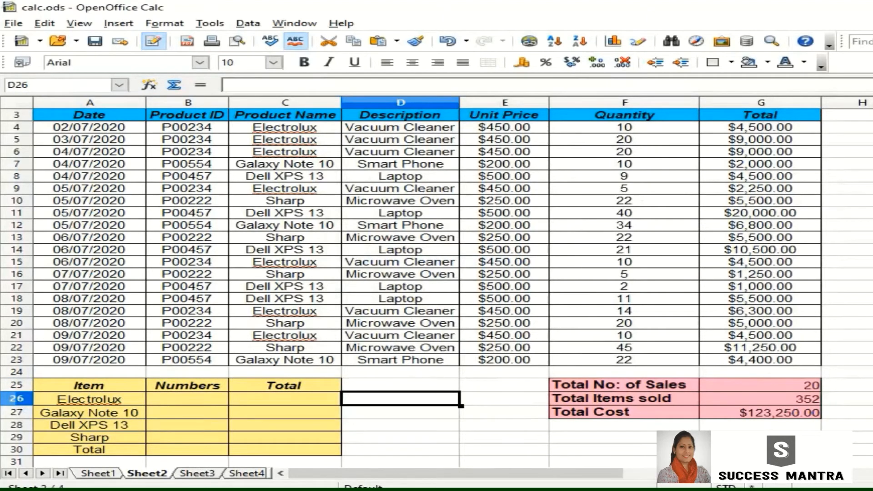
click(89, 399)
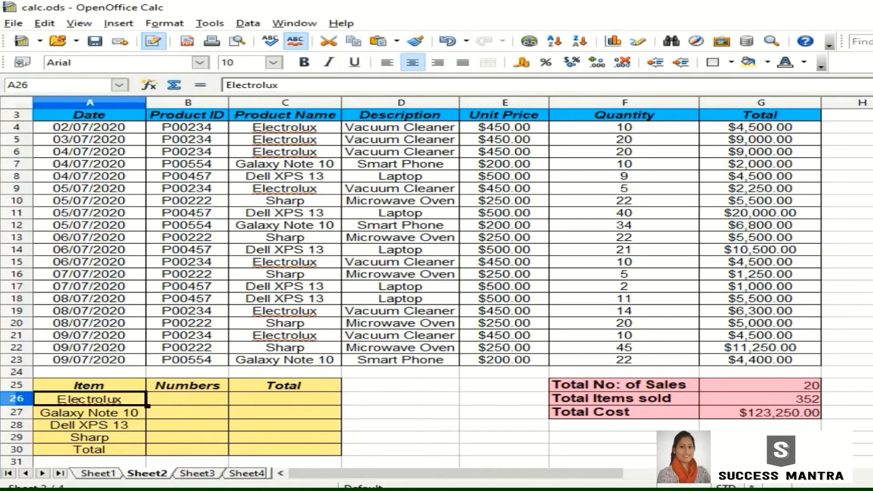
click(187, 399)
click(285, 398)
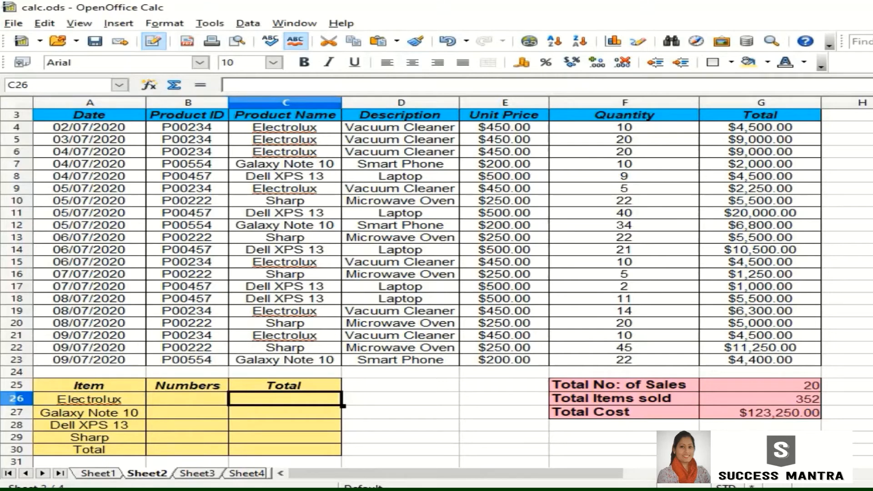
Step: Calculate the Electrolux quantity in B26 with a SUMIF formula matching "Electrolux" in C4:C23 and summing F4:F23
click(187, 399)
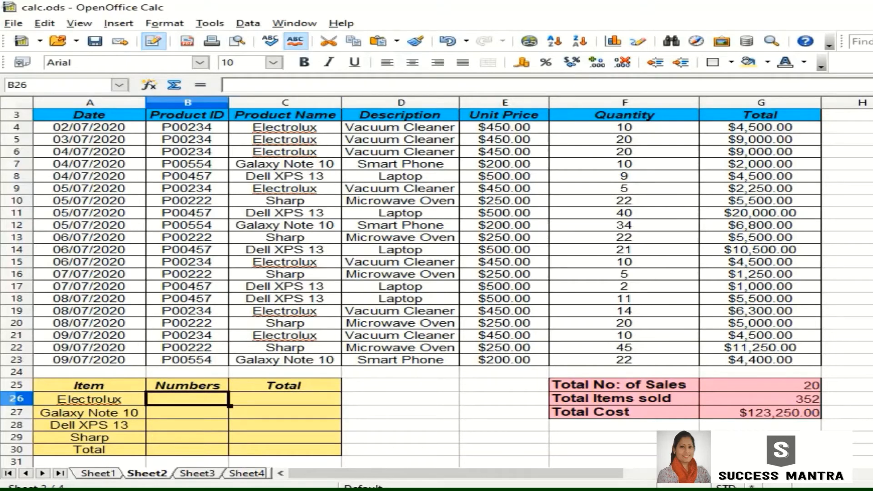
text(=S)
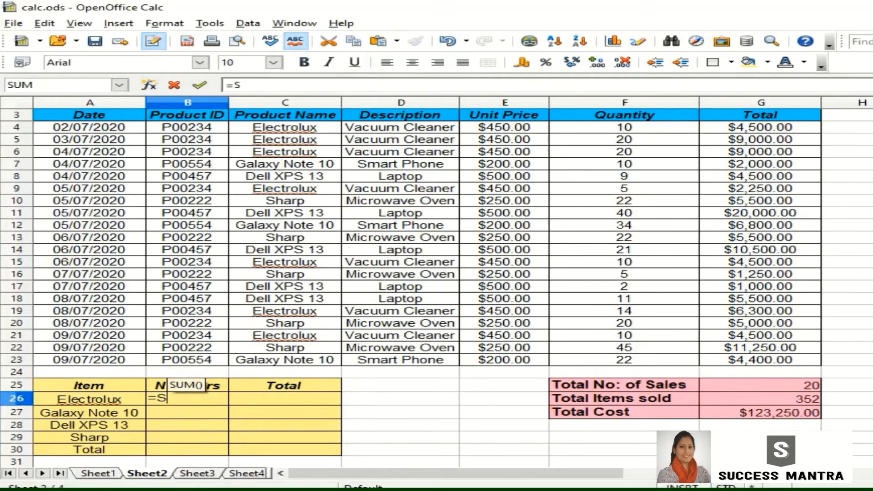
text(UMIF)
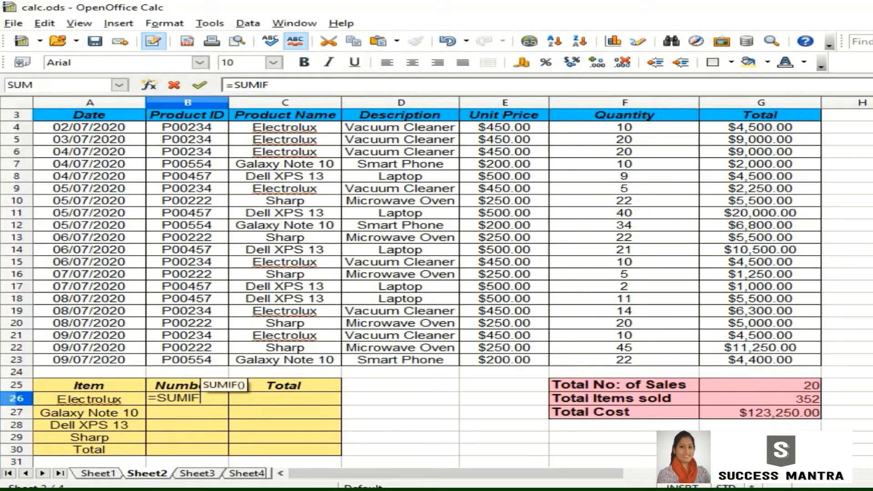
text(()
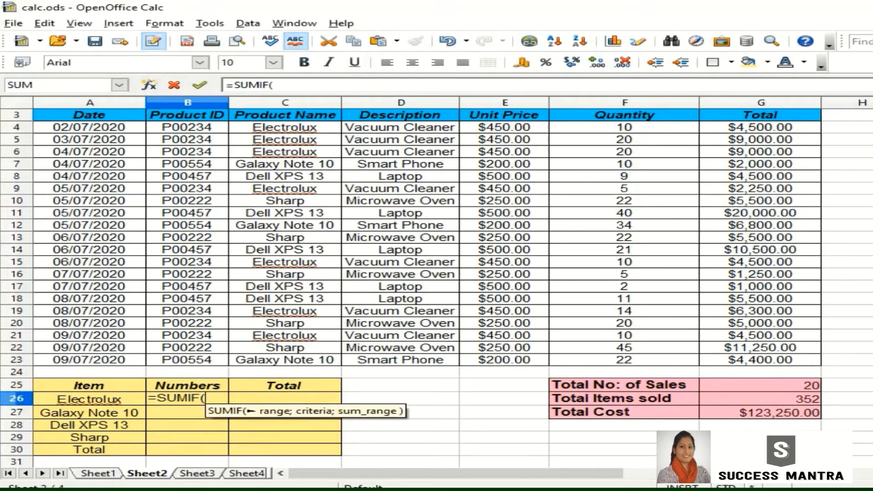
drag(273, 127, 244, 357)
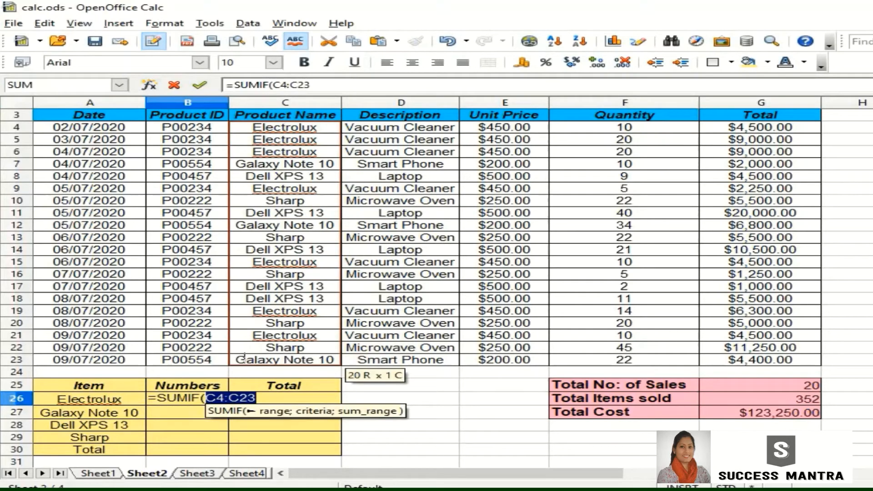
text(;)
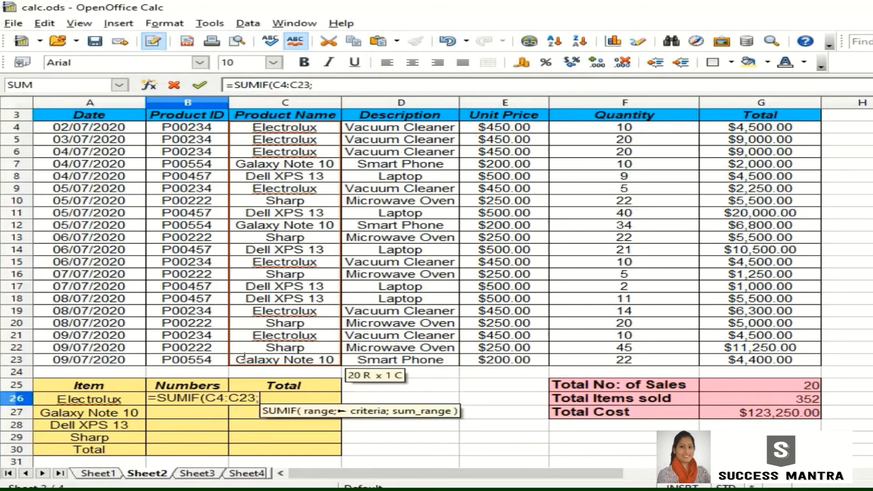
text("El)
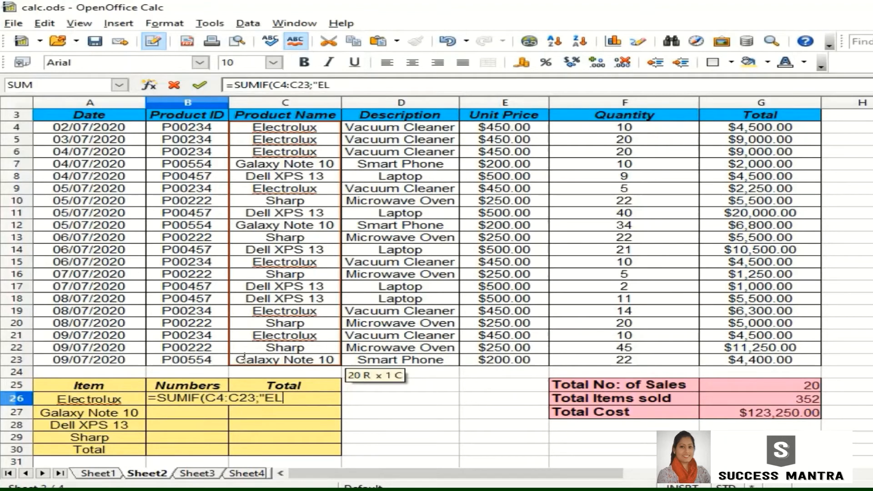
text(ectrolux)
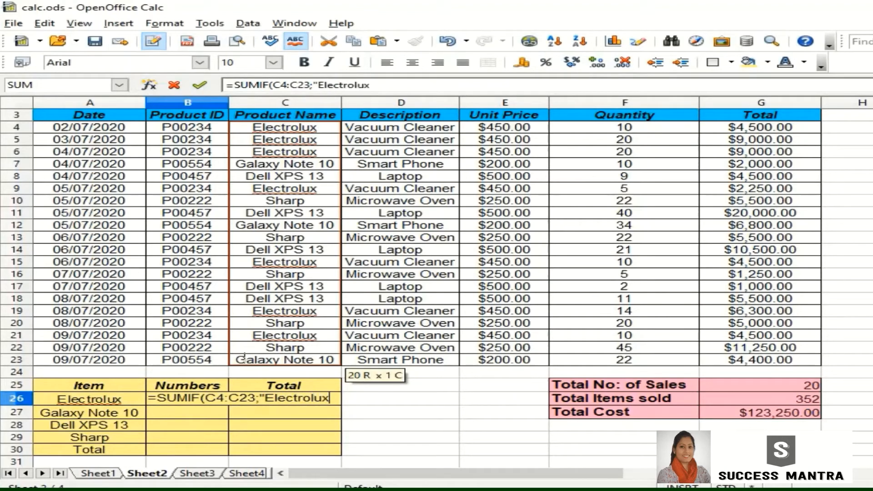
text(";)
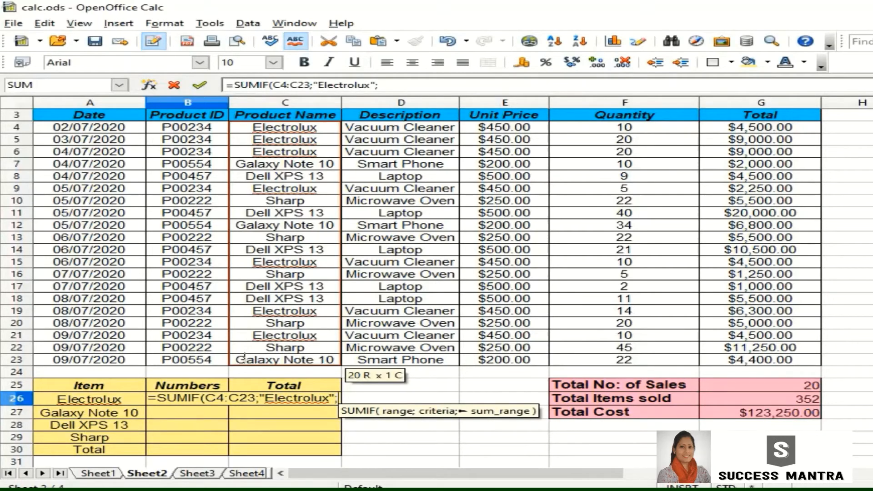
drag(624, 127, 625, 360)
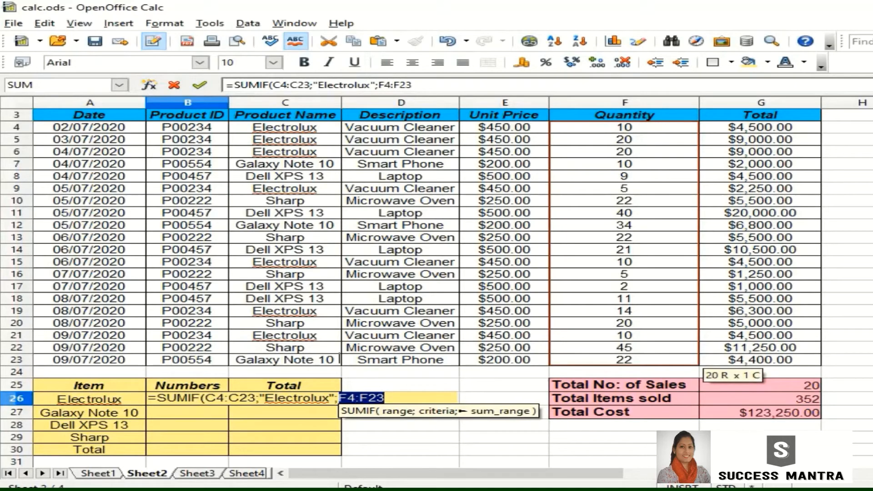
key(Return)
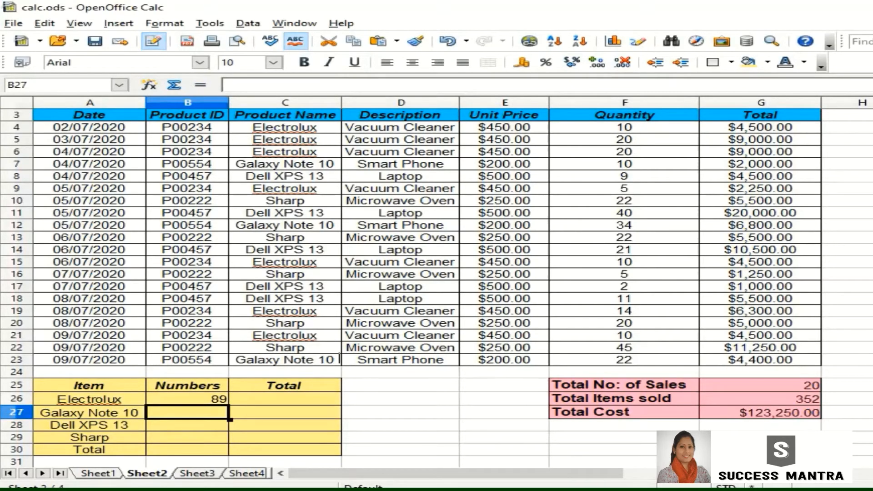
key(Left)
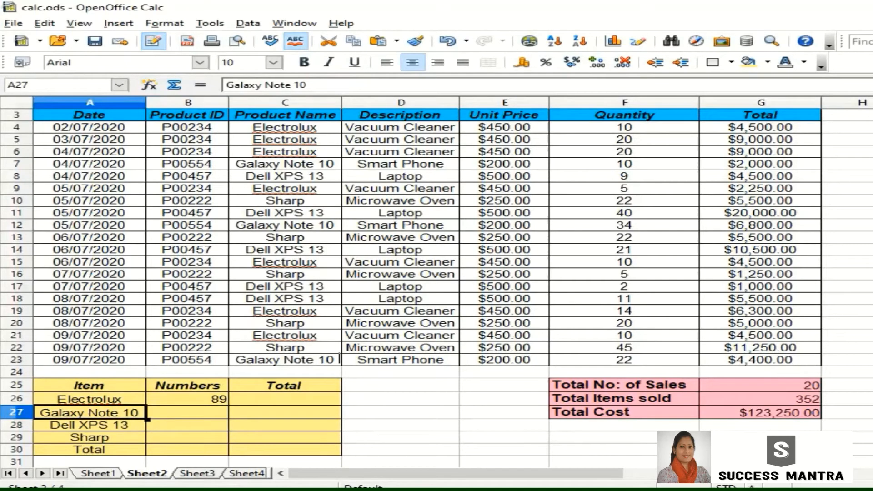
drag(285, 127, 285, 359)
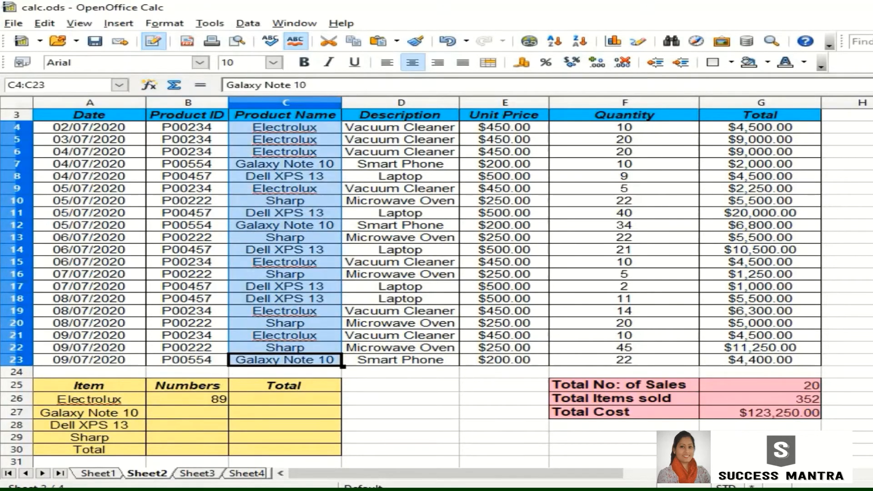
drag(624, 127, 624, 359)
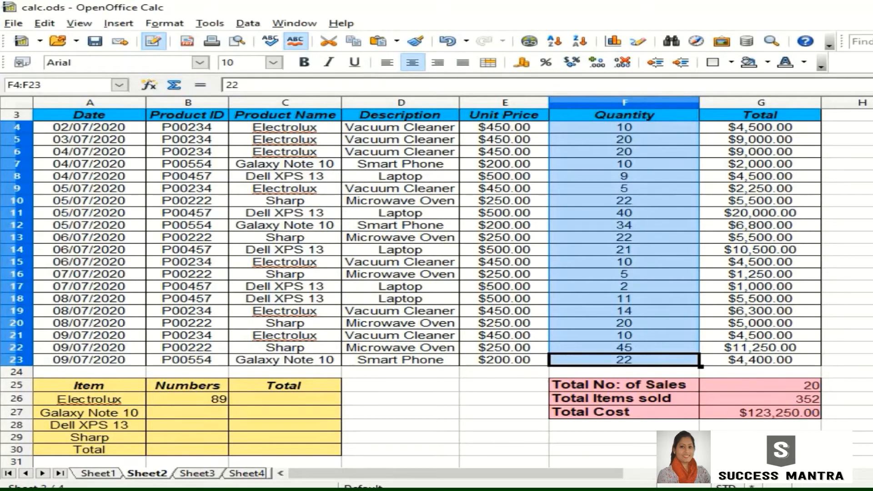
Step: Calculate the Galaxy Note 10 quantity in B27 with a SUMIF formula matching "Galaxy Note 10" in C4:C23 and summing F4:F23
click(187, 413)
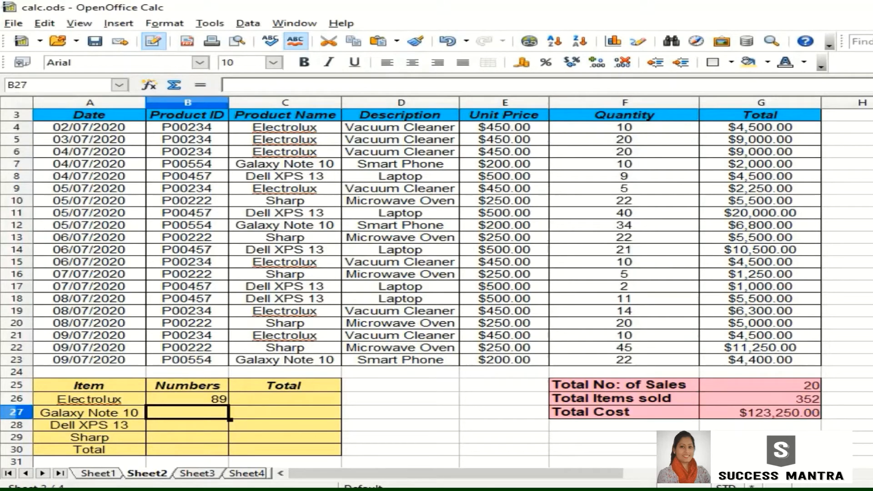
click(245, 85)
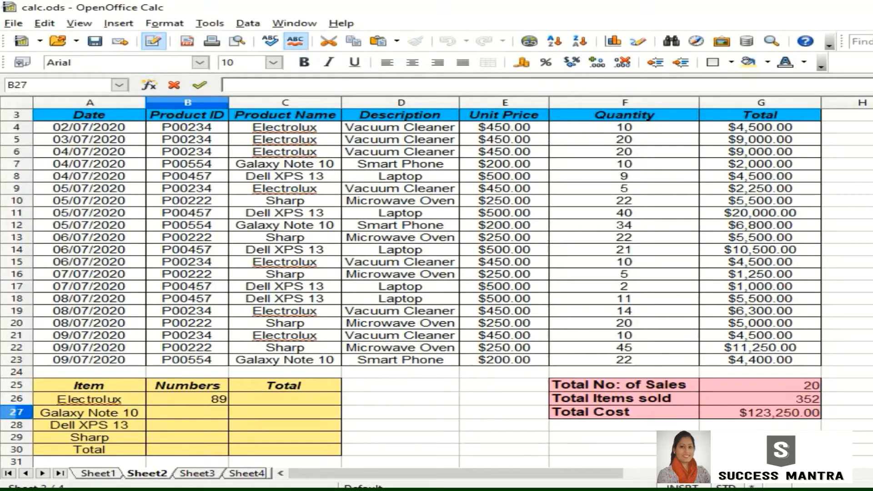
text(=S)
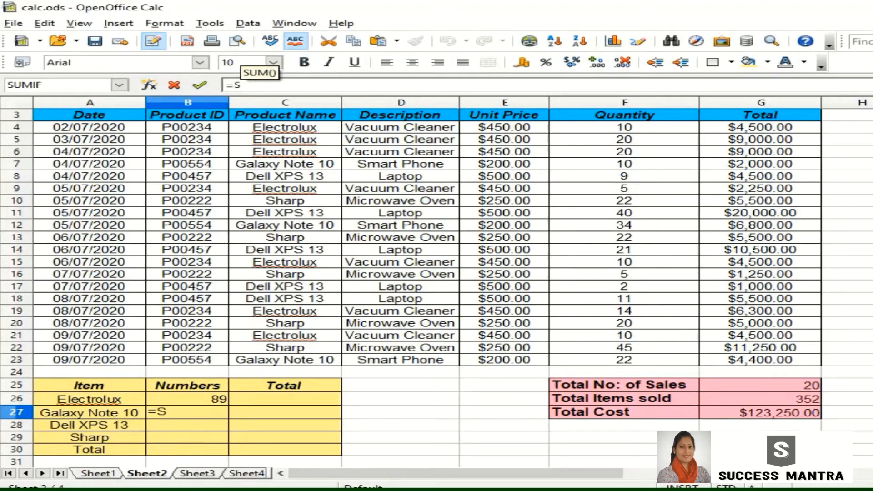
text(UMIF)
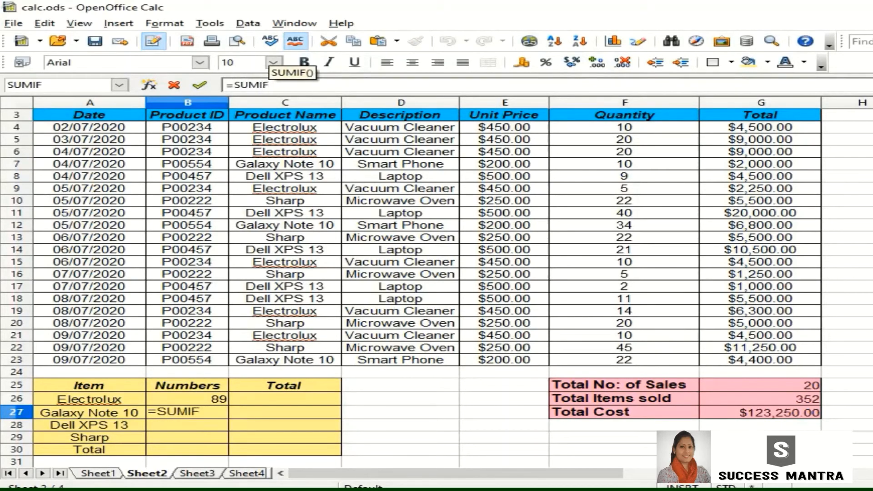
text(()
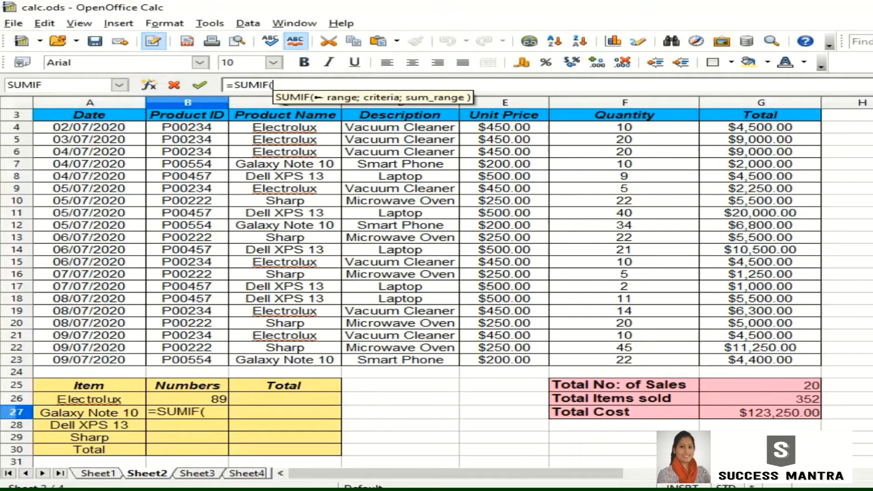
drag(285, 127, 338, 362)
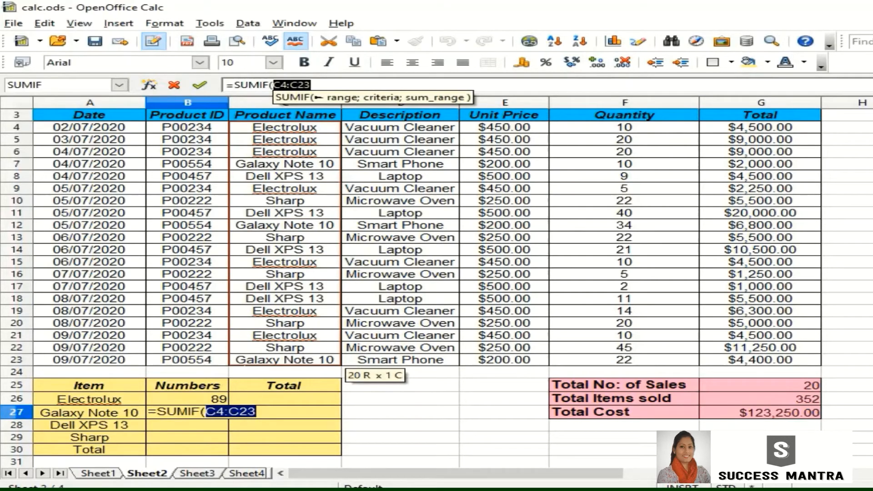
text(;)
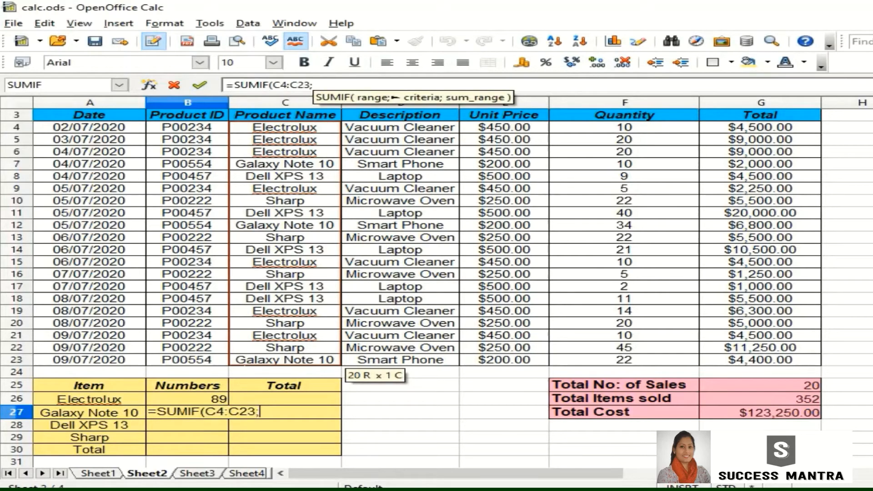
text(")
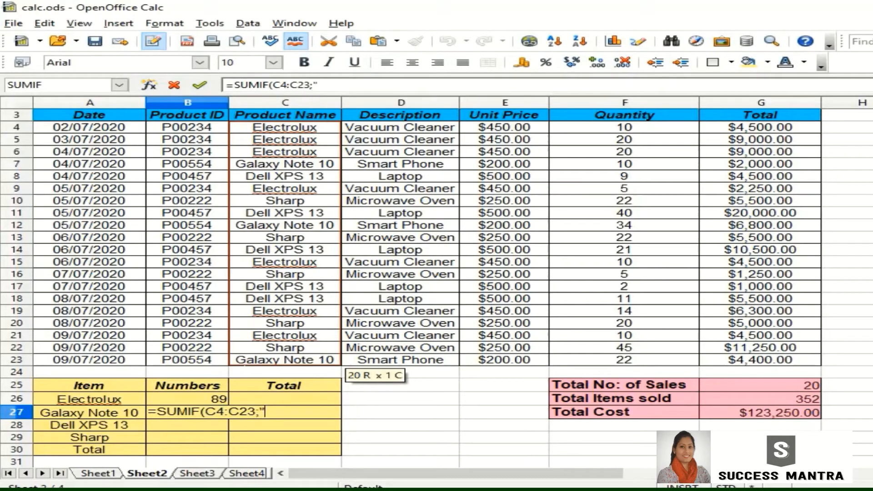
text(Galax)
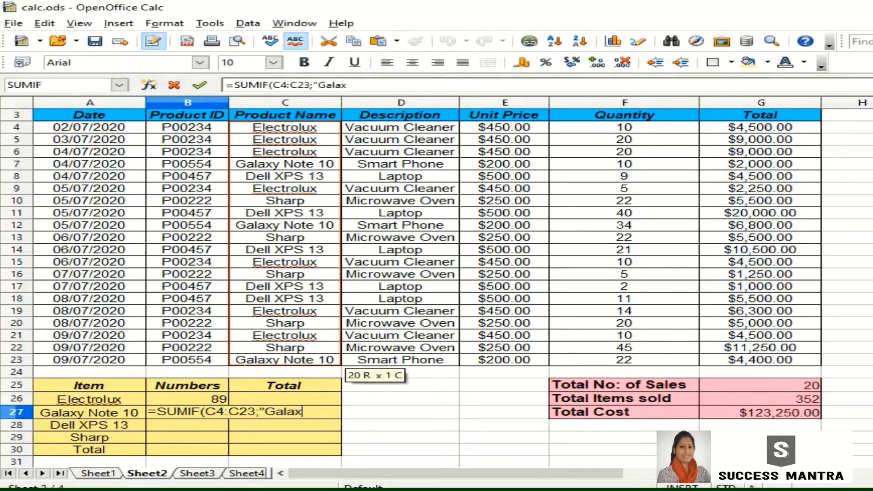
text(y Note 10)
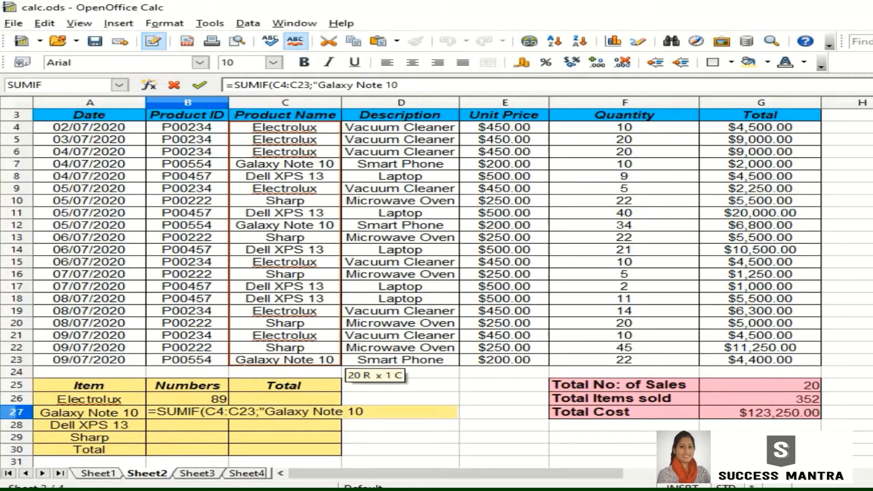
text(";)
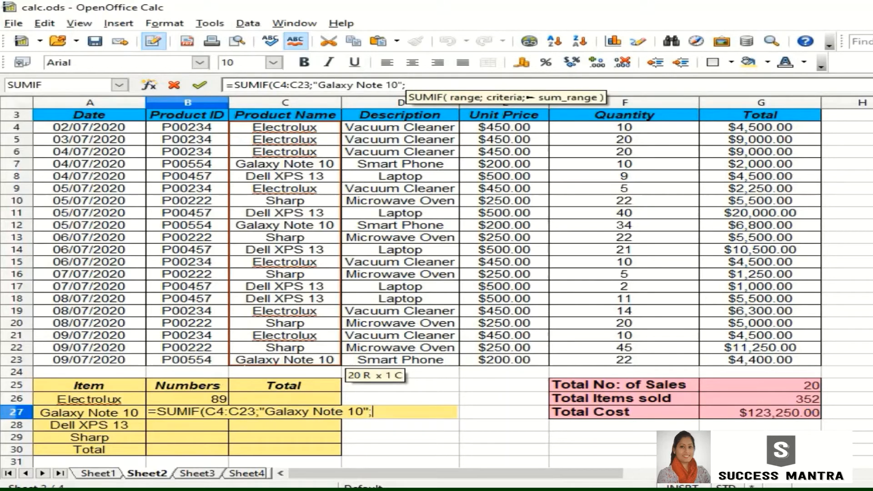
drag(624, 127, 691, 362)
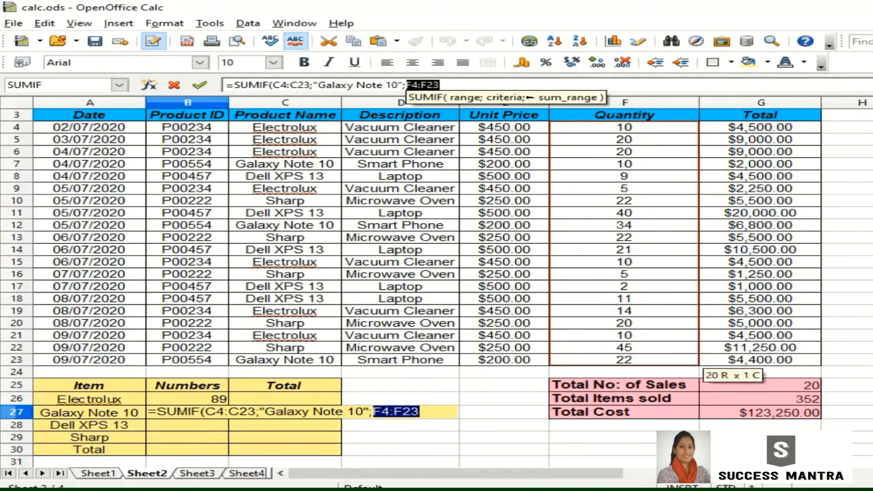
key(Return)
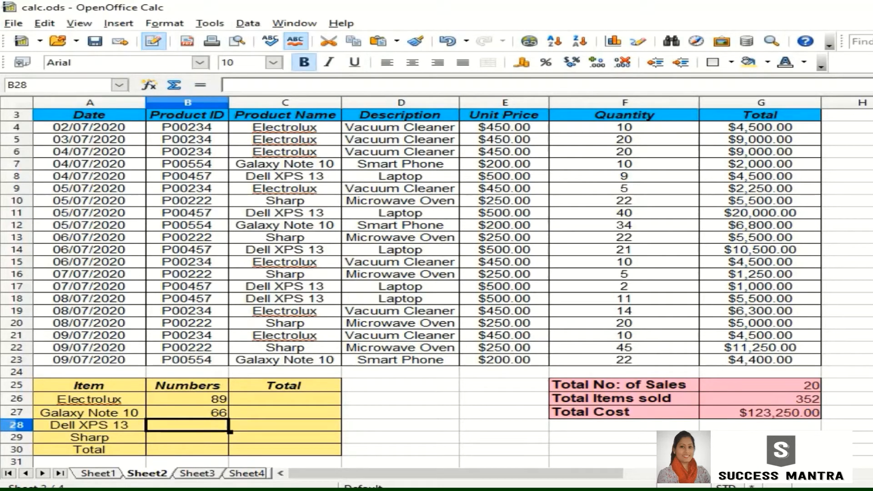
Step: Calculate the Dell XPS 13 quantity in B28 with a SUMIF formula matching "Dell XPS 13" in C4:C23 and summing F4:F23
click(303, 86)
text(=SUMIF)
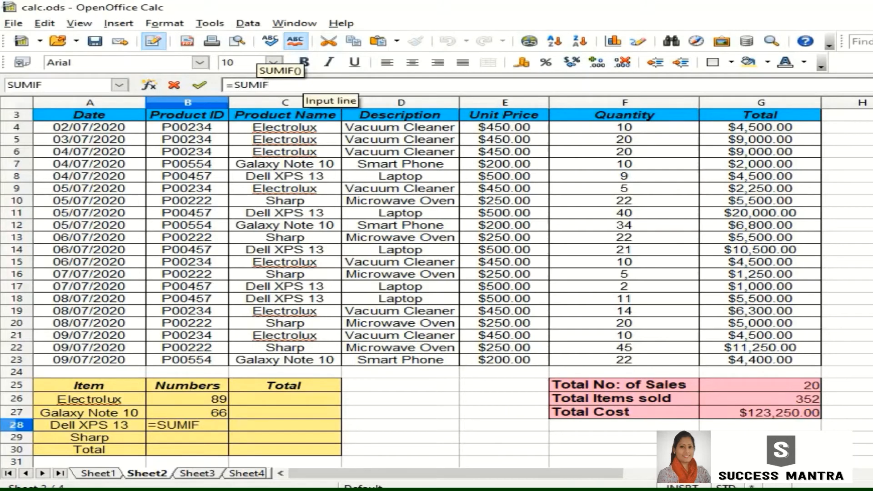
text(()
drag(285, 127, 339, 362)
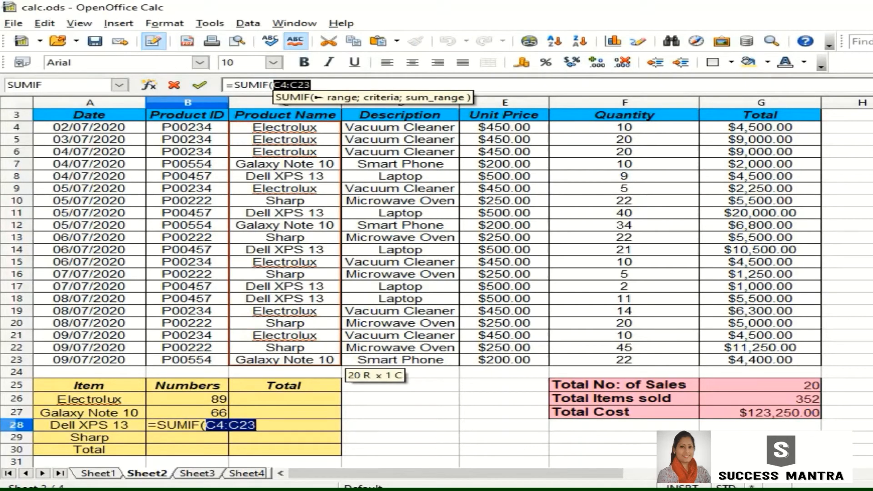
text(;"De)
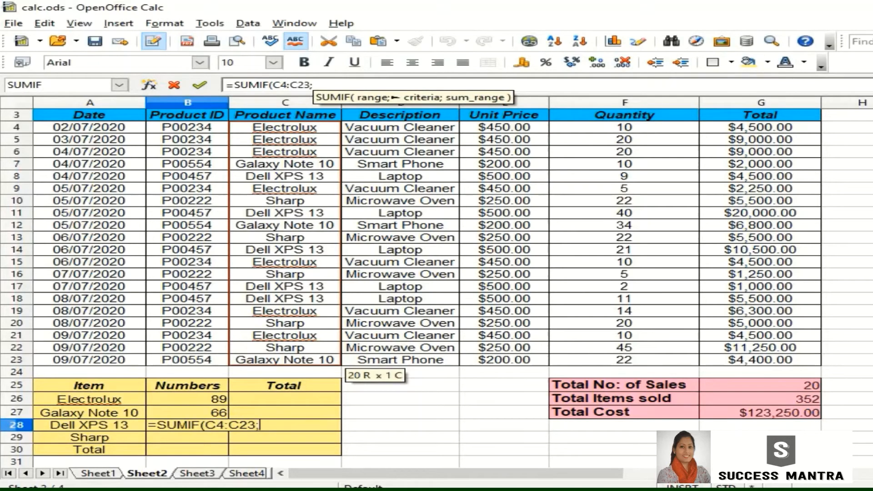
text(ll)
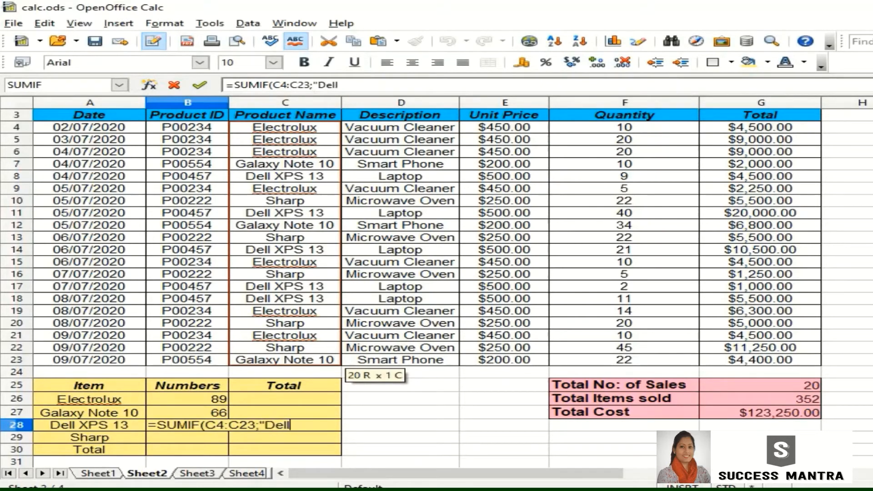
text( XPS 1)
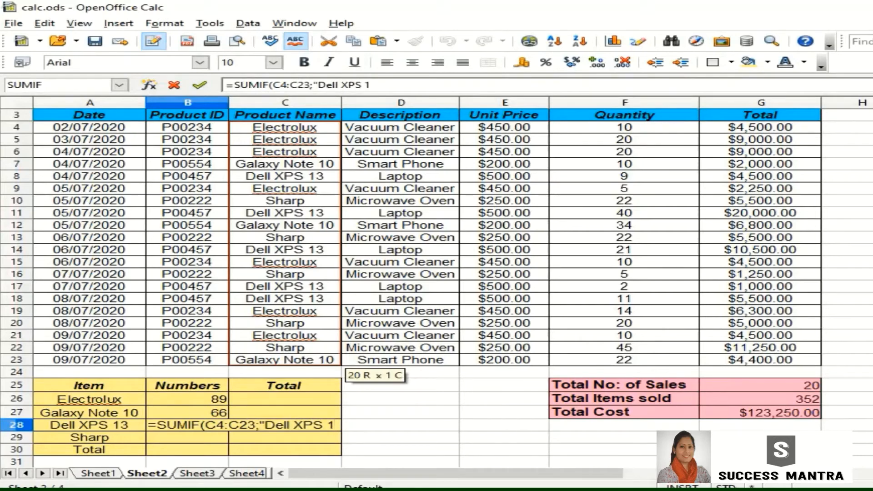
text(3";)
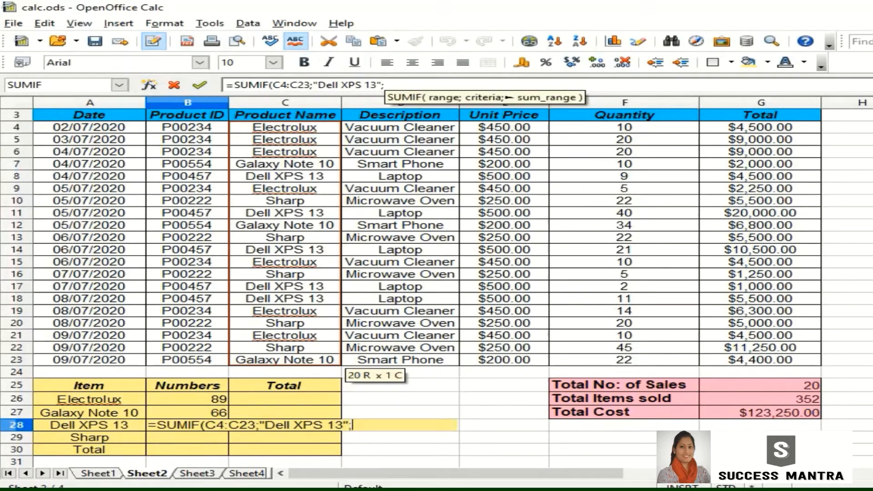
drag(628, 127, 646, 360)
key(Return)
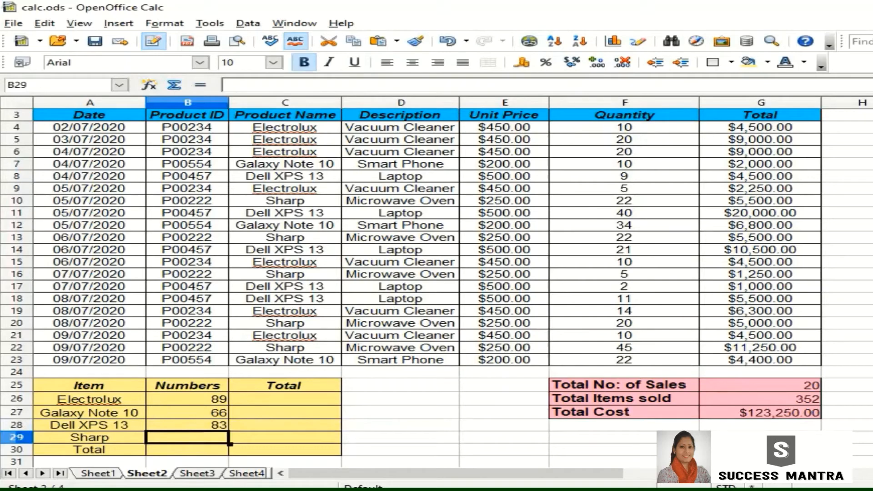
Step: Calculate the Sharp quantity in B29 with a SUMIF formula matching "Sharp" in C4:C23 and summing F4:F23
click(255, 86)
text(=)
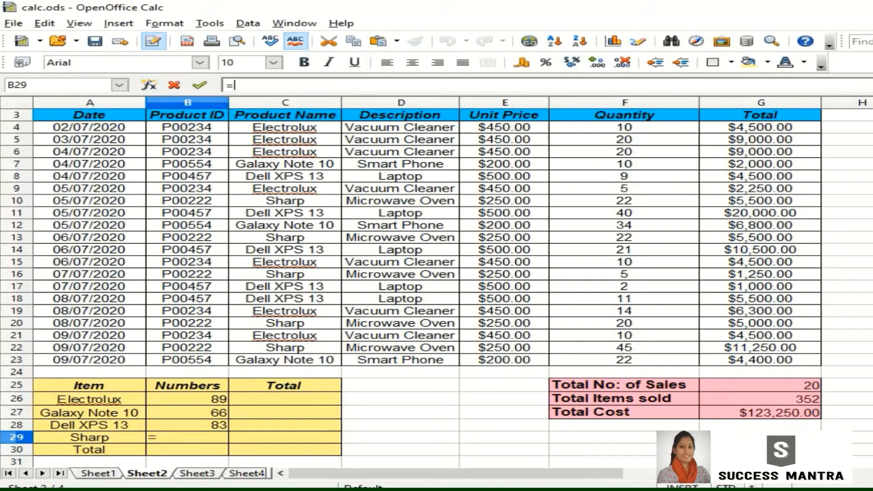
text(SUMIF)
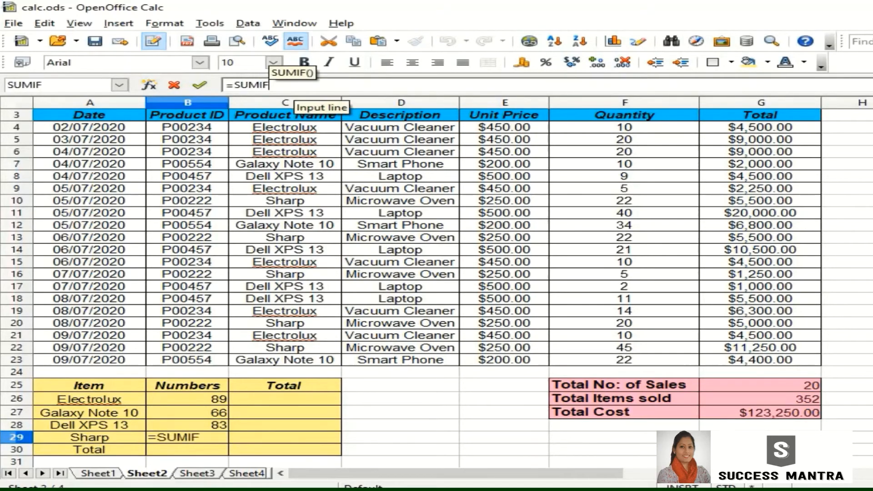
text(()
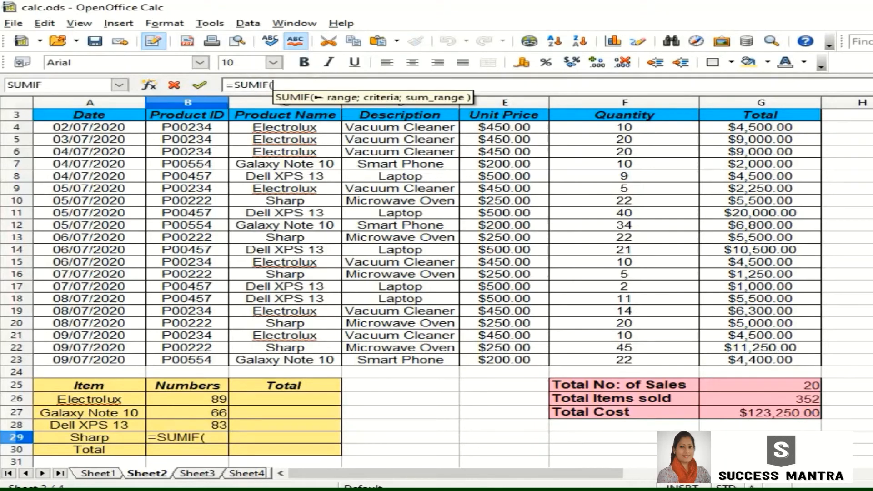
drag(285, 127, 341, 366)
text(;)
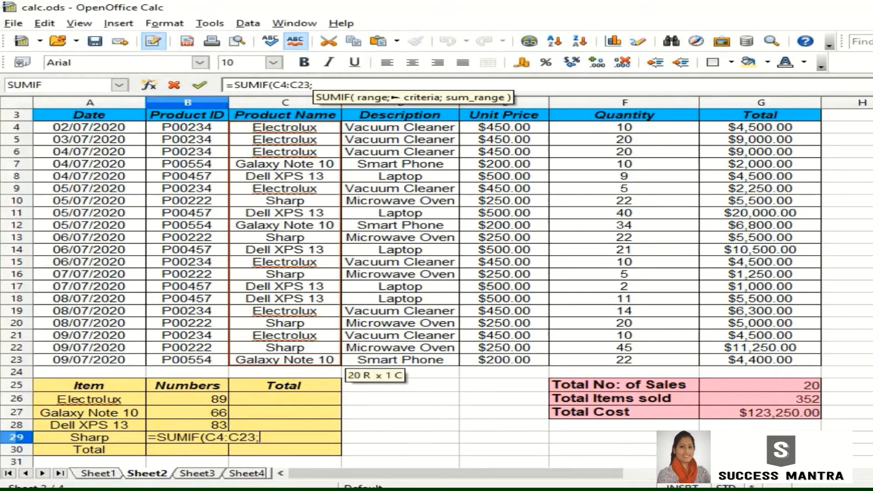
text("Shar)
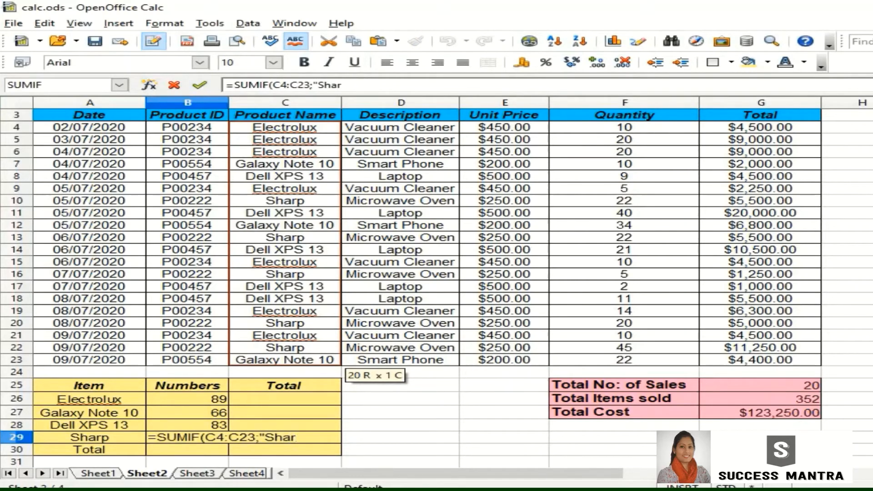
text(p";)
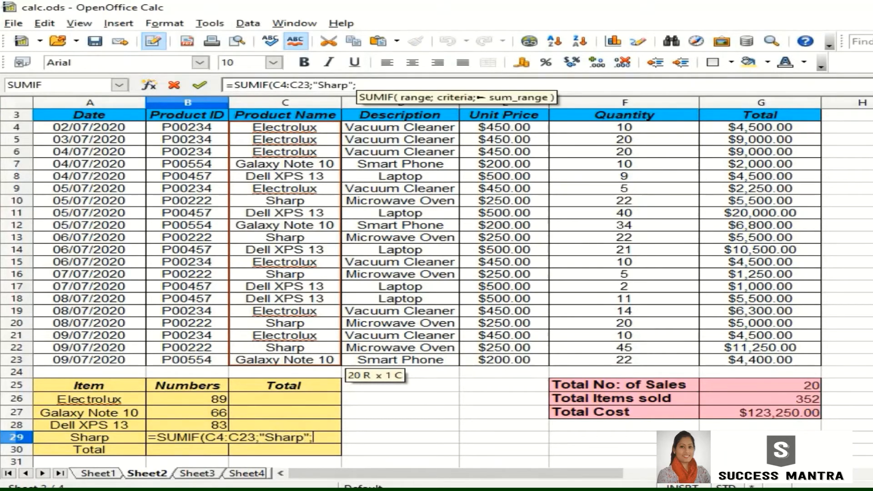
drag(624, 127, 698, 363)
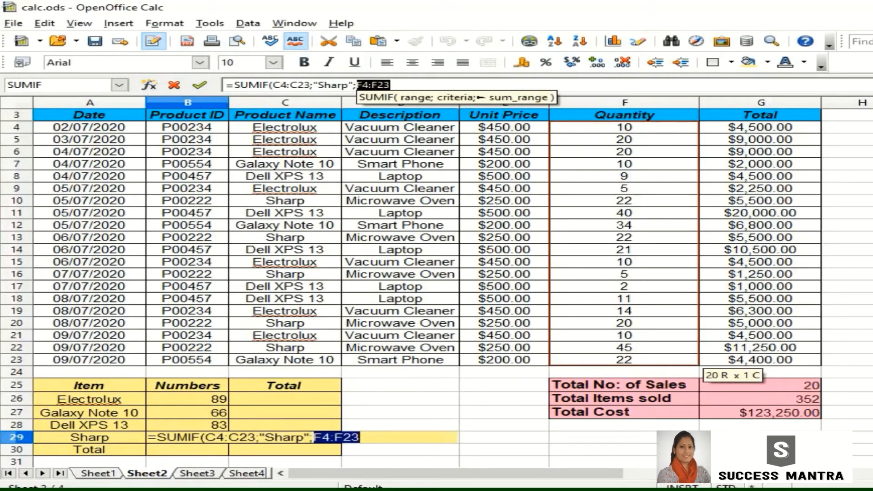
key(Return)
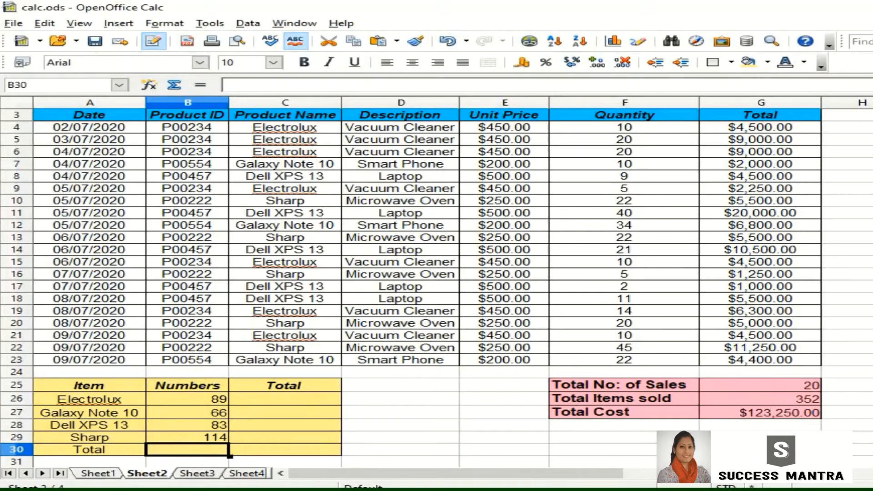
Step: Total the item quantities in B30 with a SUM formula over B26:B29 and check it against Total Items sold in G26
text(=SU)
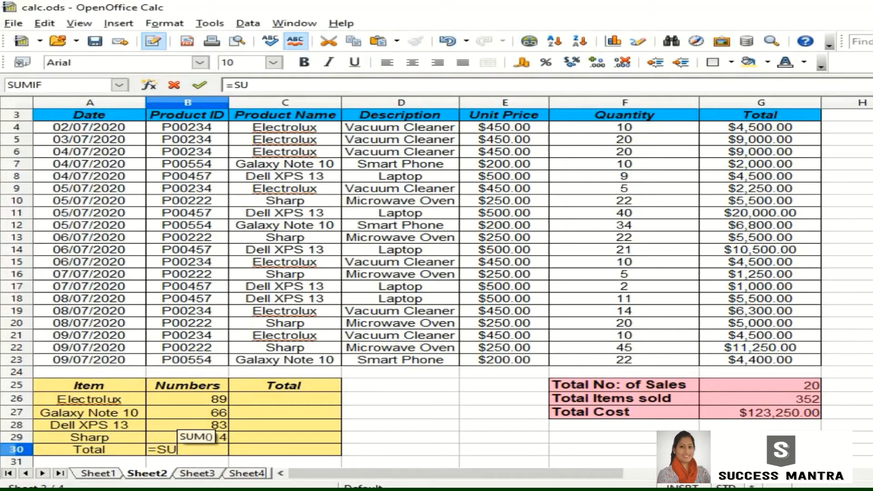
text(M()
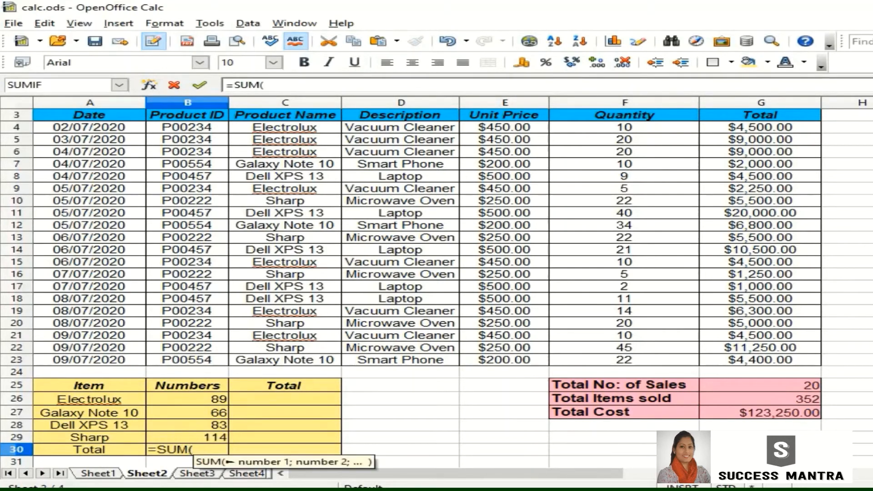
drag(201, 399, 223, 436)
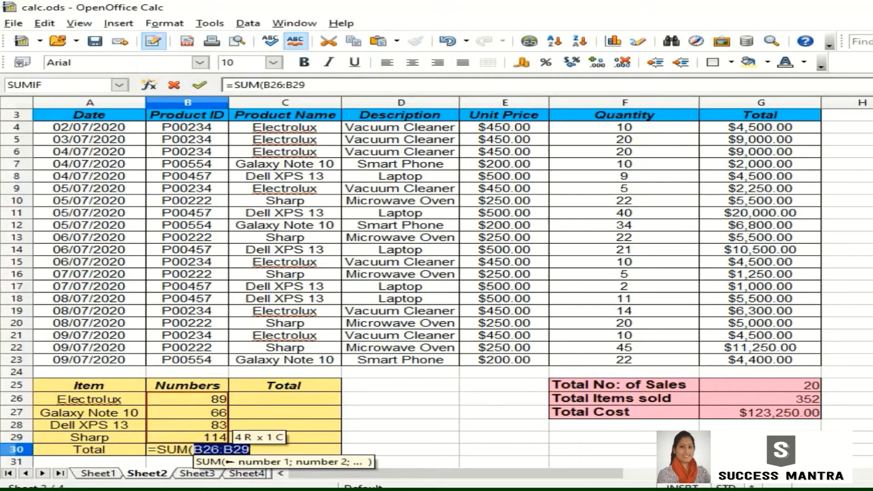
key(Return)
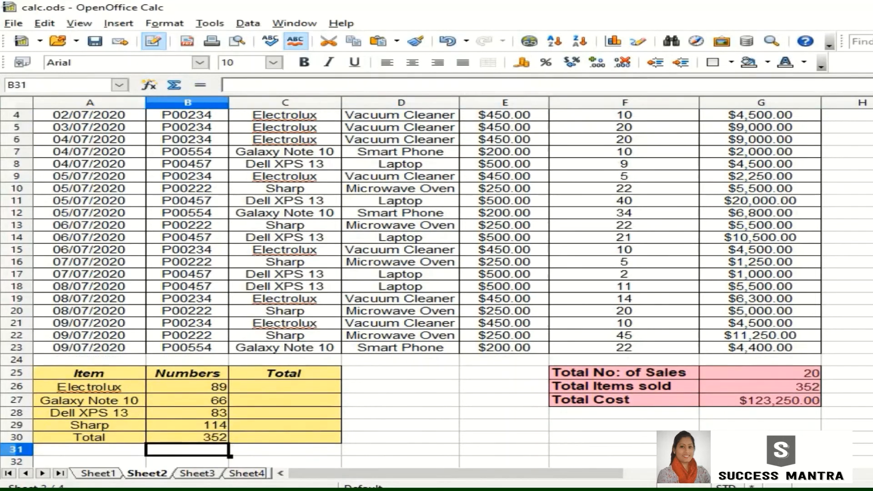
click(200, 437)
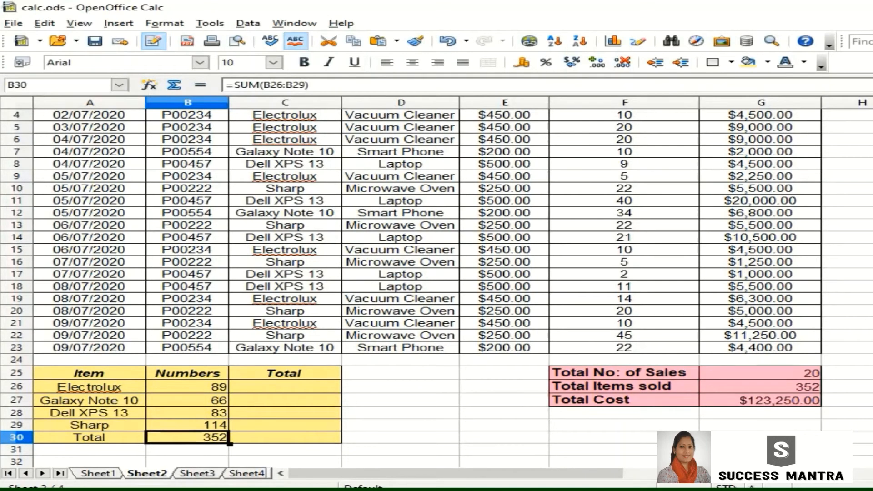
click(760, 387)
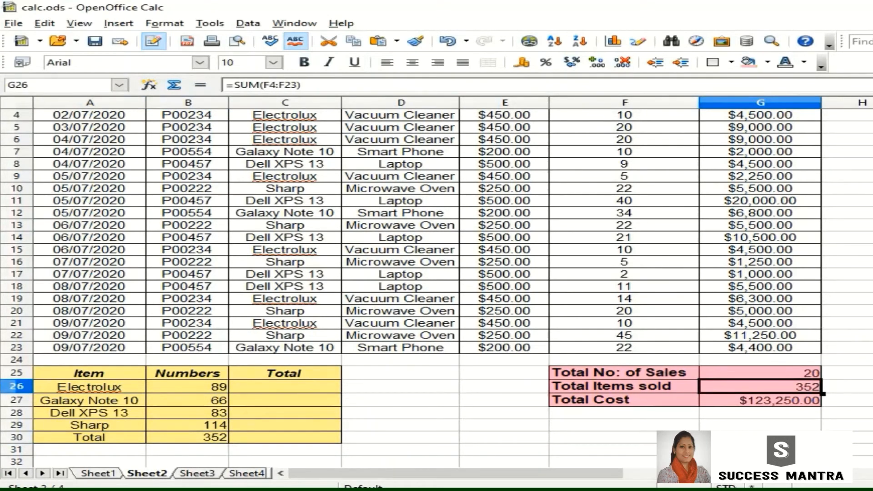
Step: Calculate the Electrolux sales total in C26 with a SUMIF formula matching "Electrolux" in C4:C23 and summing G4:G23
click(285, 386)
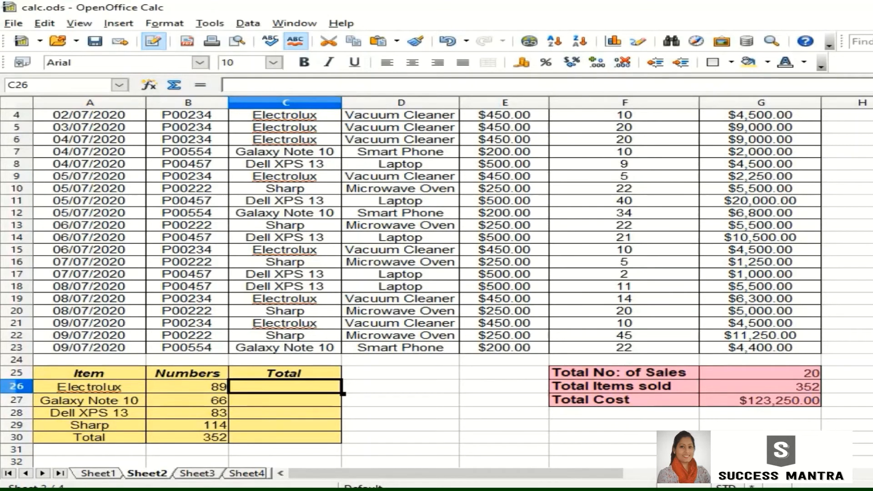
text(=SUMI)
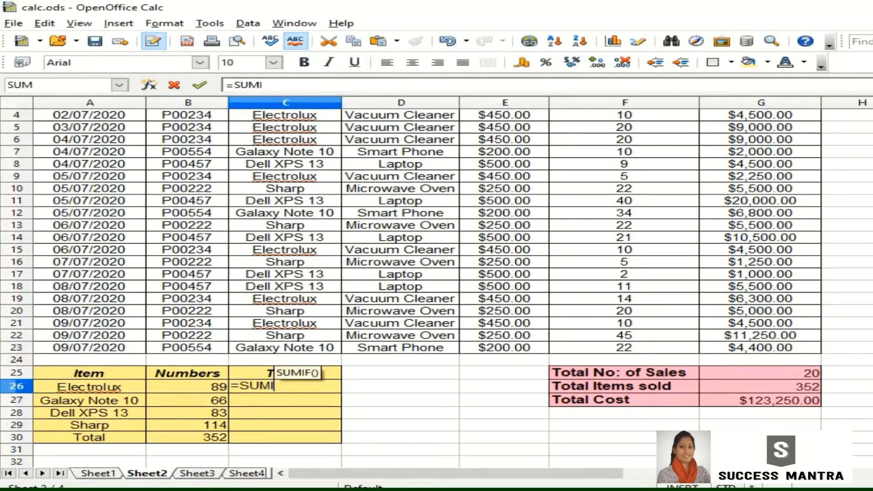
text(F()
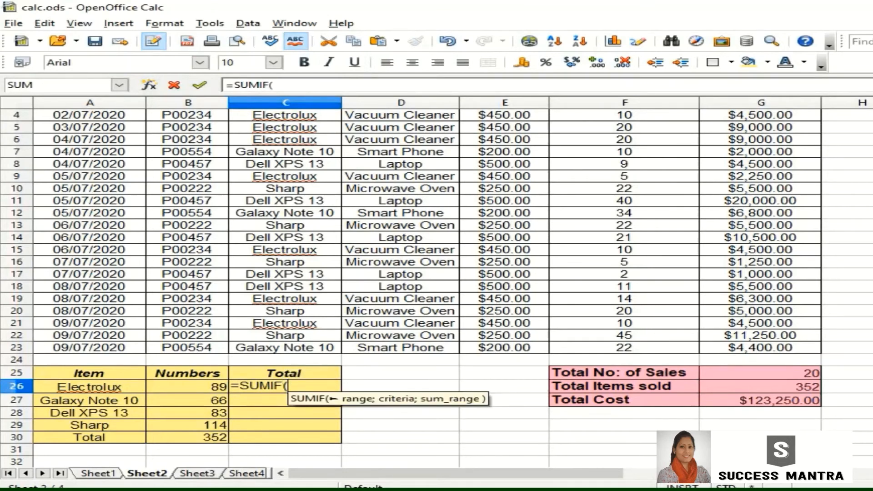
drag(284, 115, 300, 347)
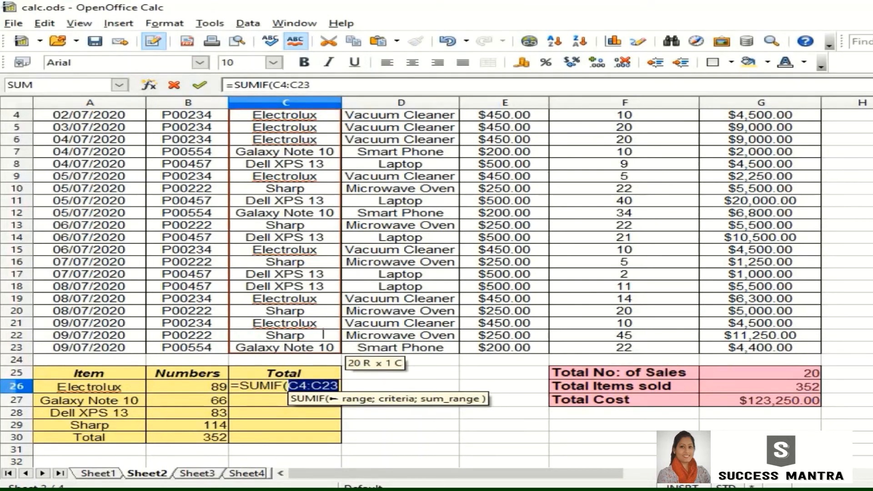
text(;)
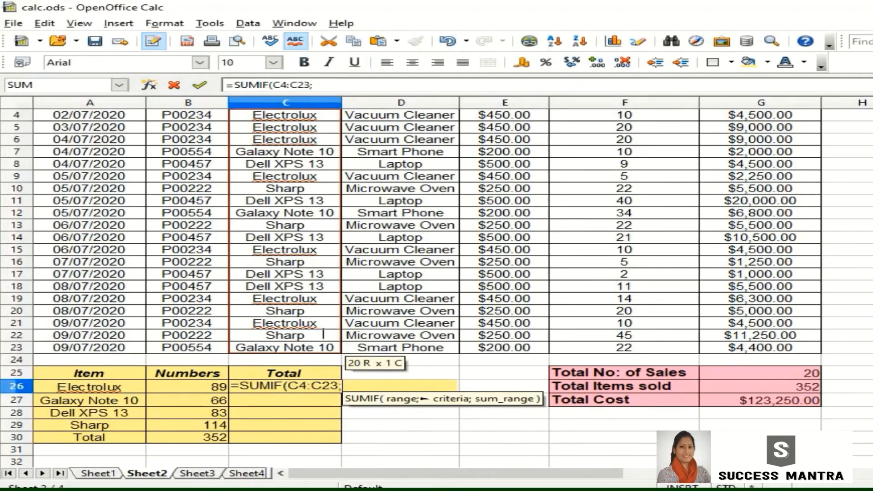
text("Ele)
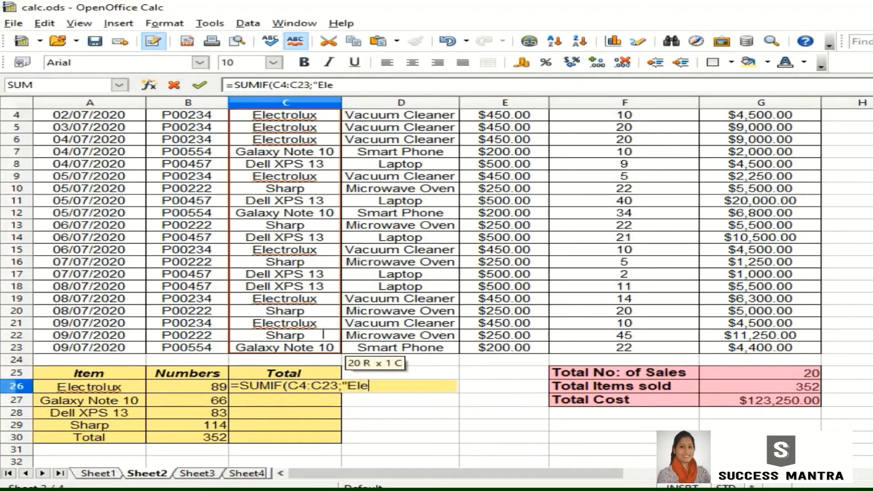
text(ctrolux)
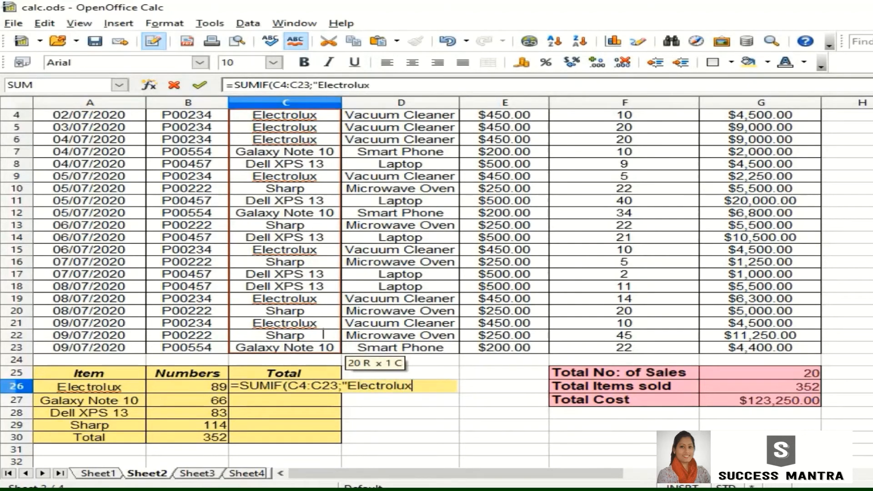
text(";)
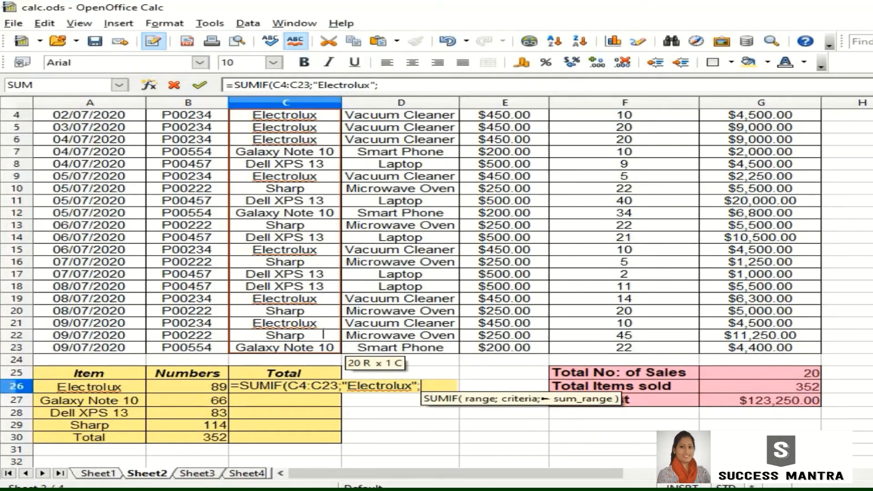
scroll(323, 334, up, 1)
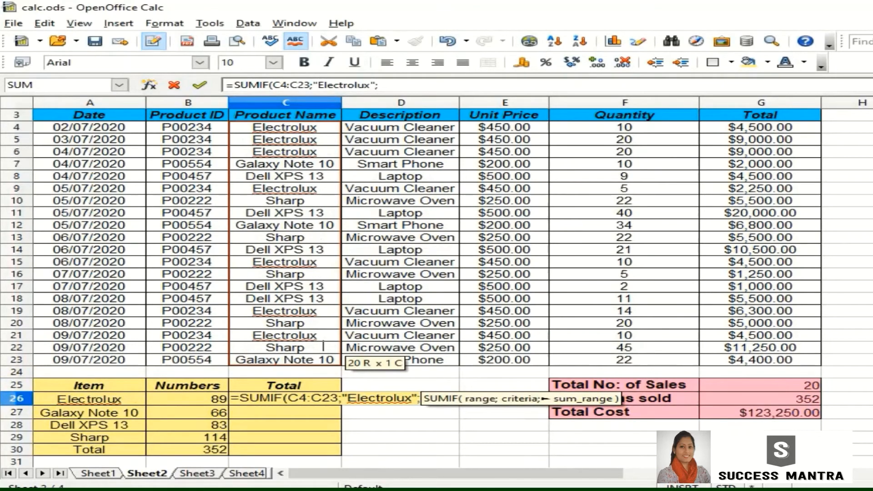
drag(764, 127, 802, 360)
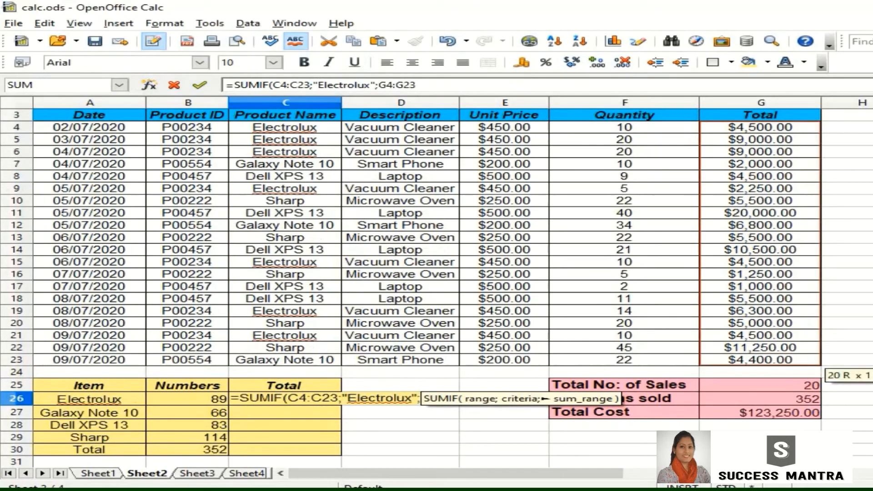
key(Return)
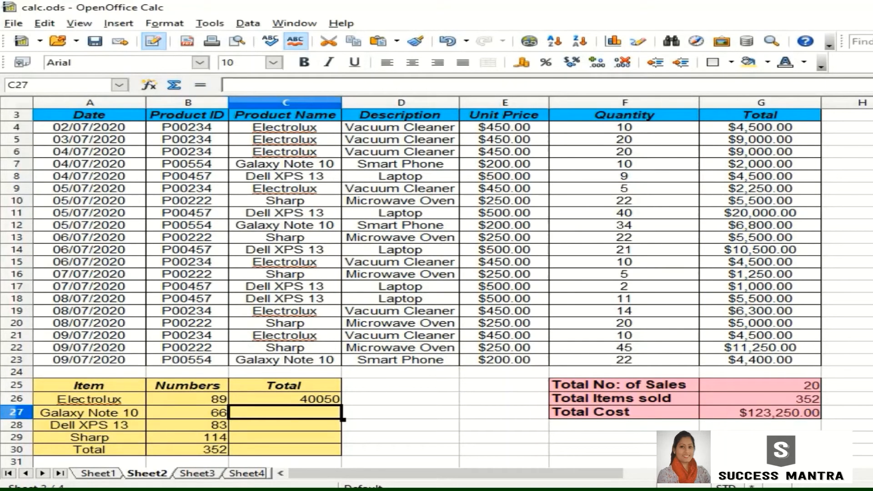
Step: Calculate the Galaxy Note 10 sales total in C27 with a SUMIF formula matching "Galaxy Note 10" in C4:C23 and summing G4:G23
text(=SUMI)
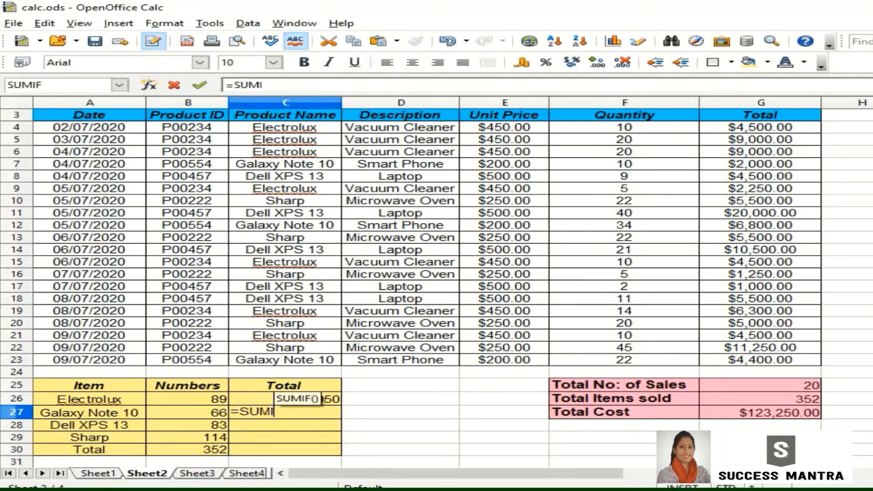
text(F()
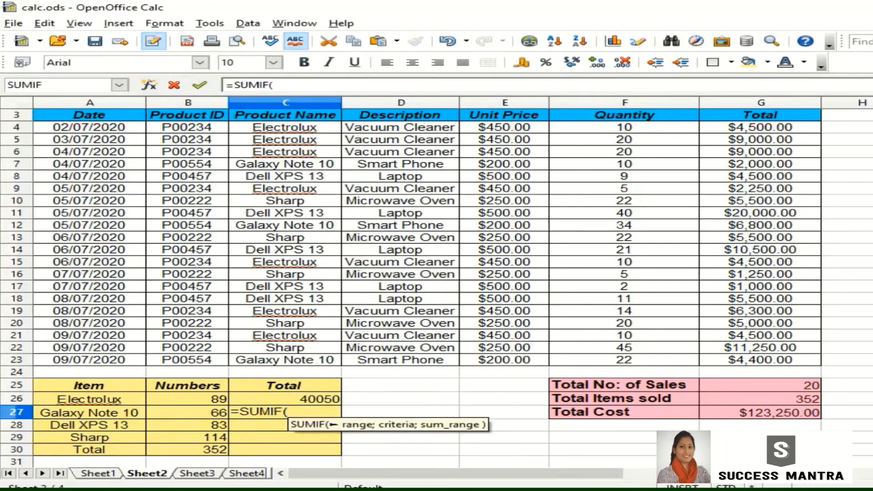
drag(286, 127, 339, 364)
text(;)
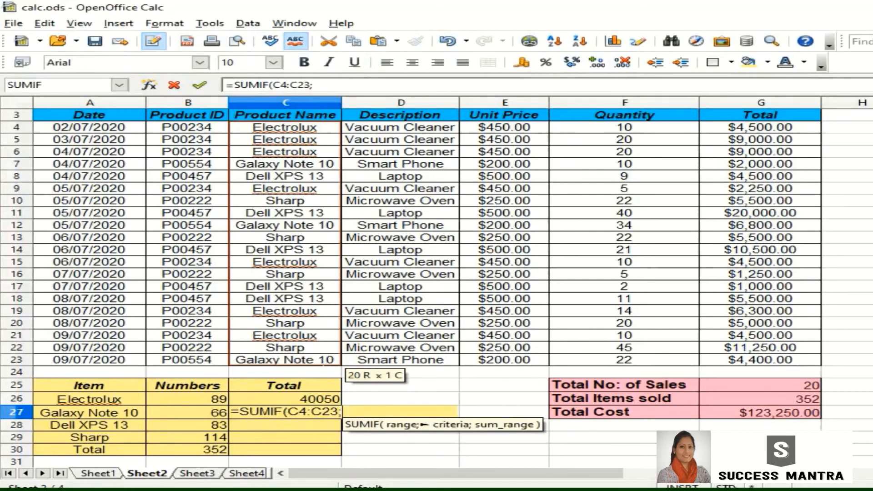
text("Ga)
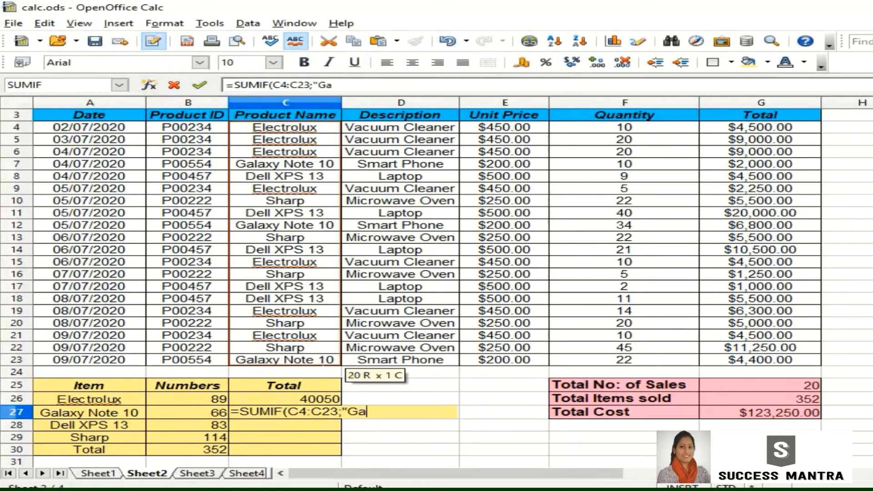
text(laxy N)
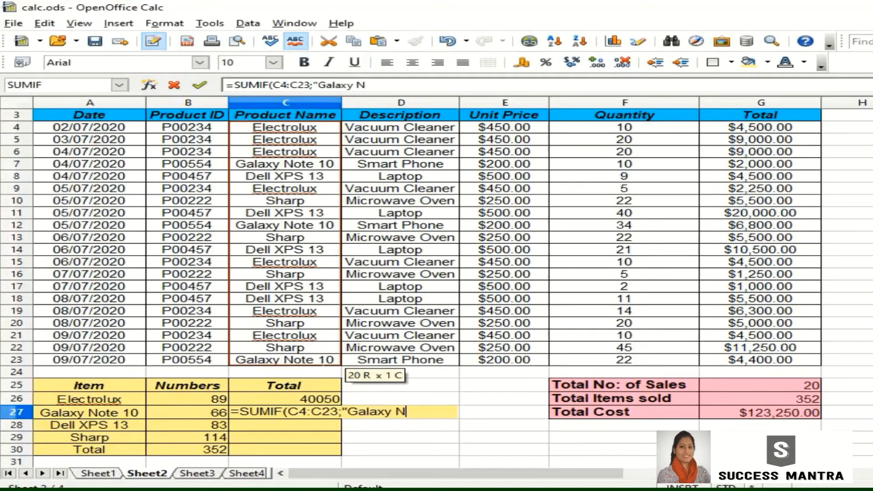
text(ote 10";)
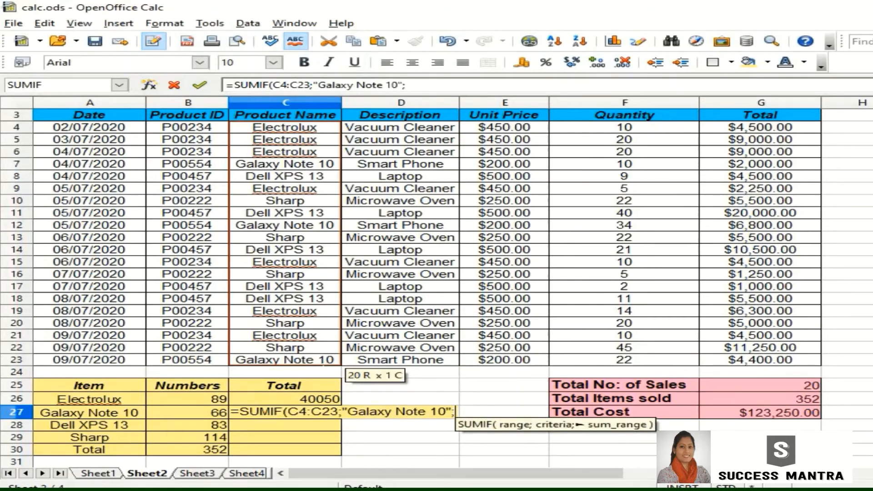
drag(760, 127, 814, 364)
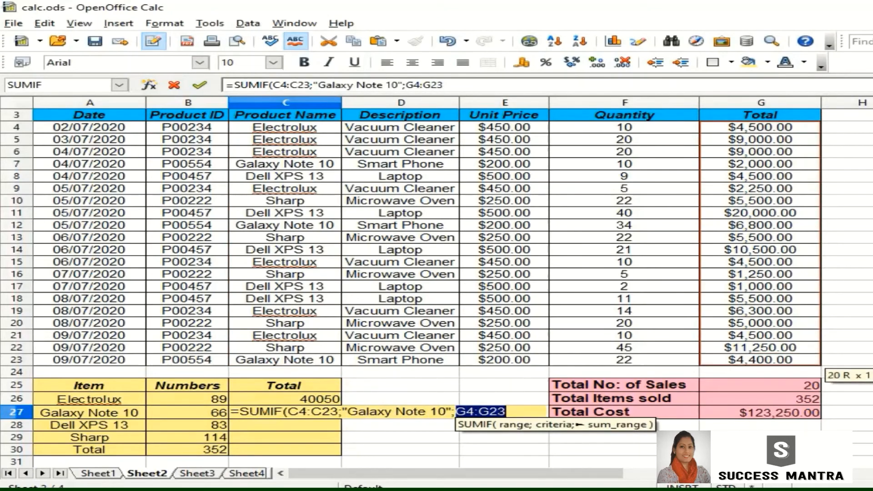
key(Return)
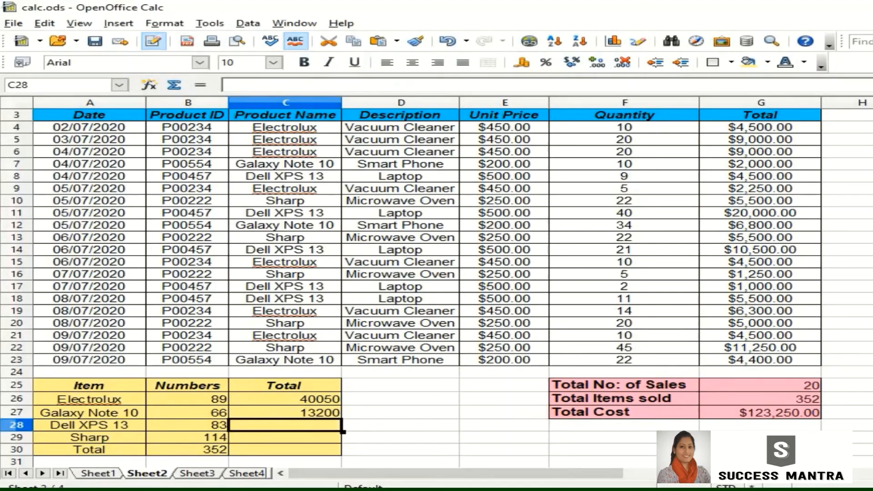
Step: Calculate the Dell XPS 13 sales total in C28 with a SUMIF formula matching "Dell XPS 13" in C4:C23 and summing G4:G23
text(=)
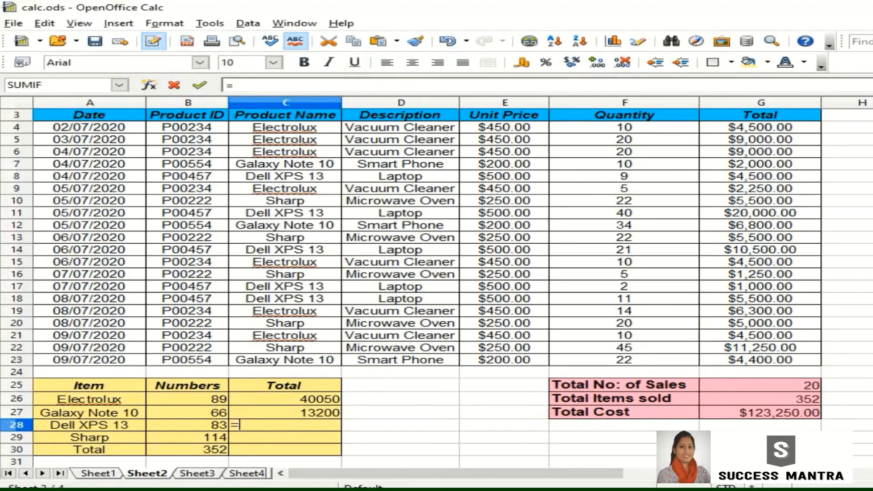
text(SUMIF)
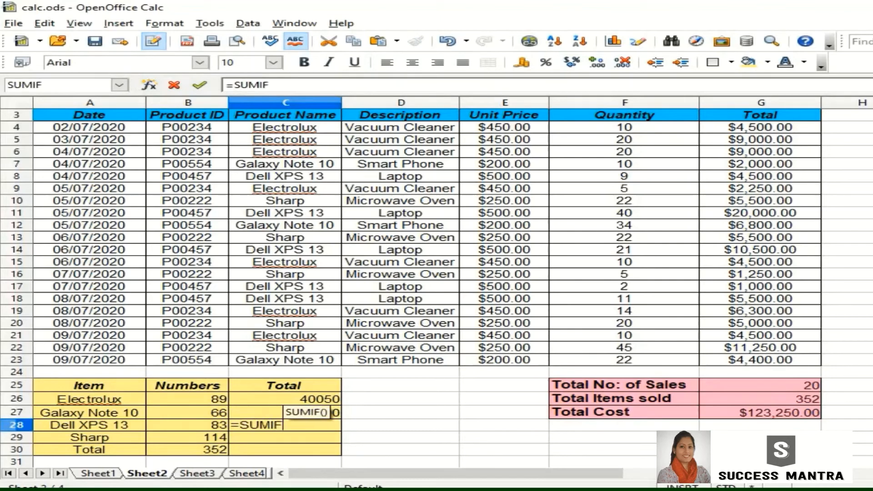
text(()
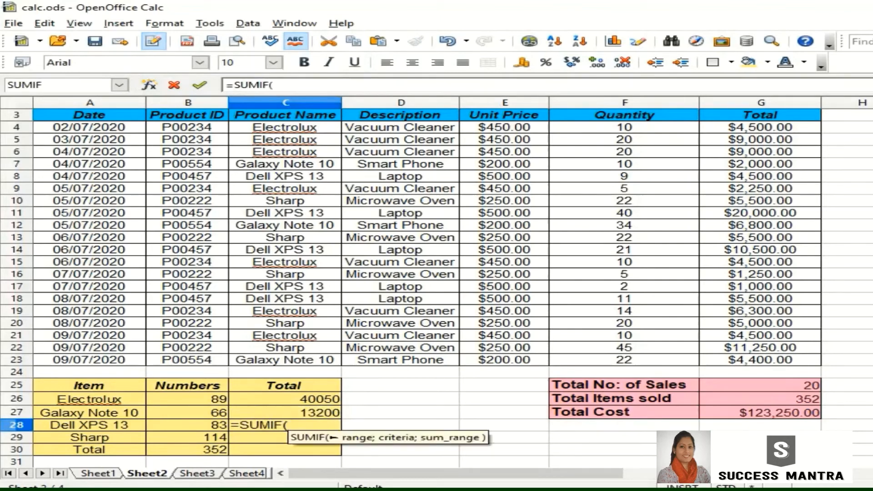
drag(319, 127, 336, 362)
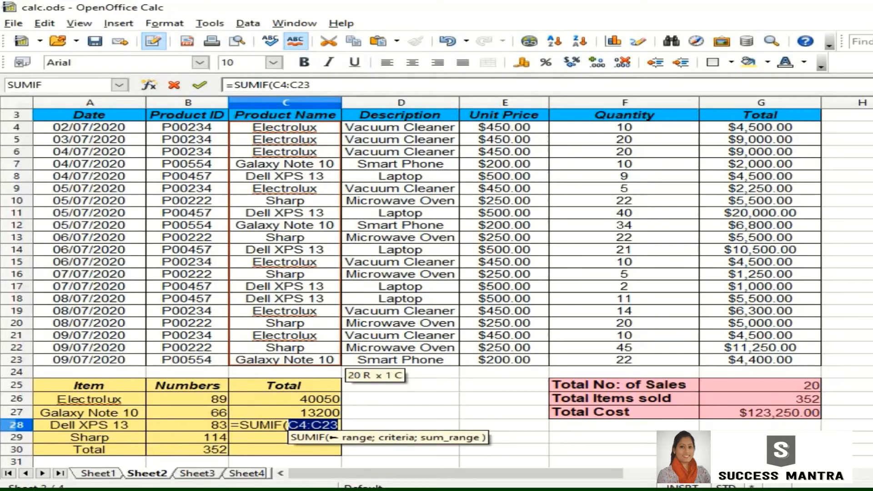
text(;"D)
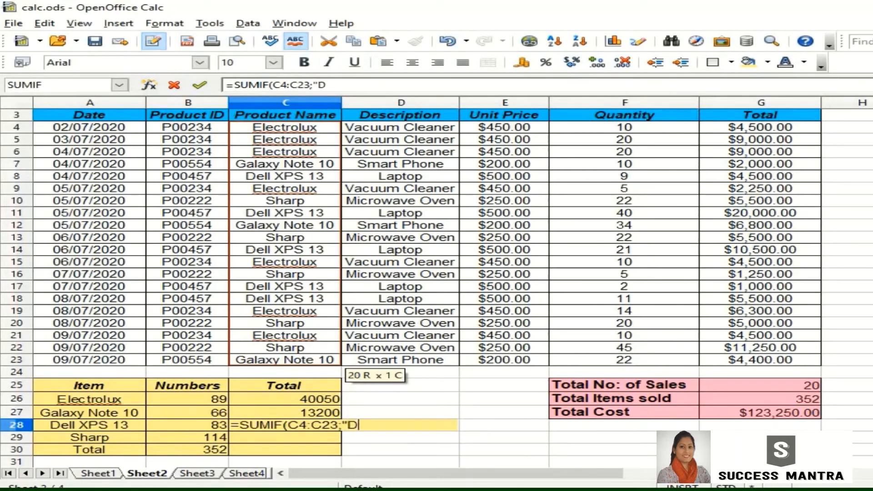
text(ell XPS)
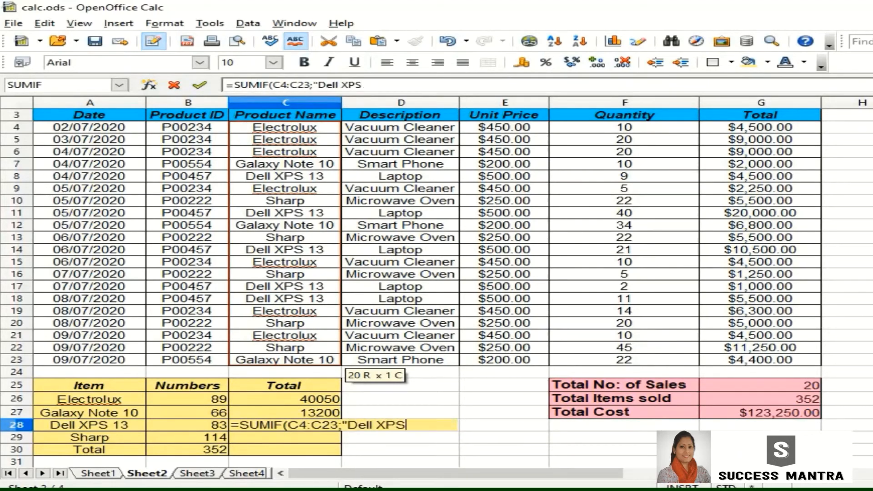
text( 13")
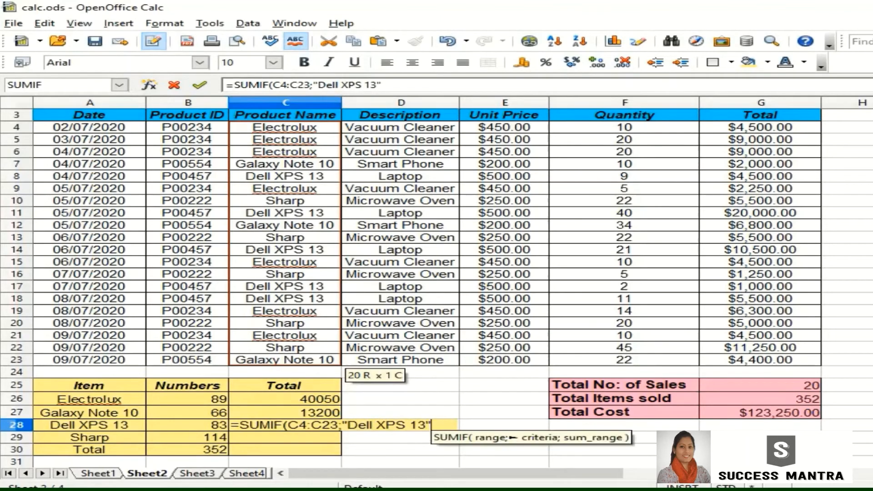
text(;)
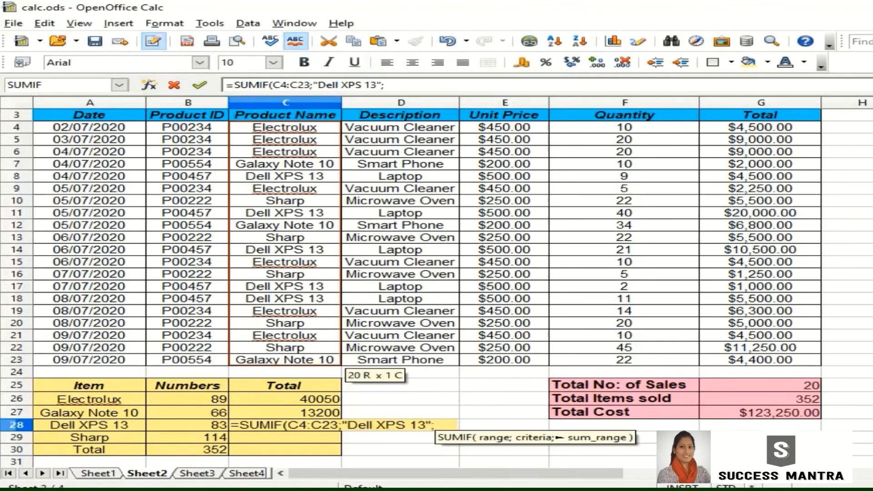
drag(760, 127, 759, 359)
key(Return)
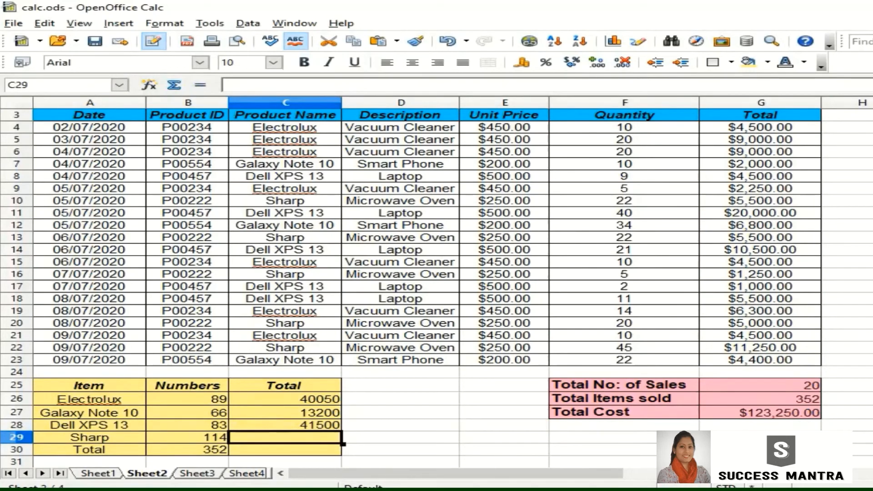
Step: Calculate the Sharp sales total in C29 with a SUMIF formula matching "Sharp" in C4:C23 and summing G4:G23
text(=SUMIF)
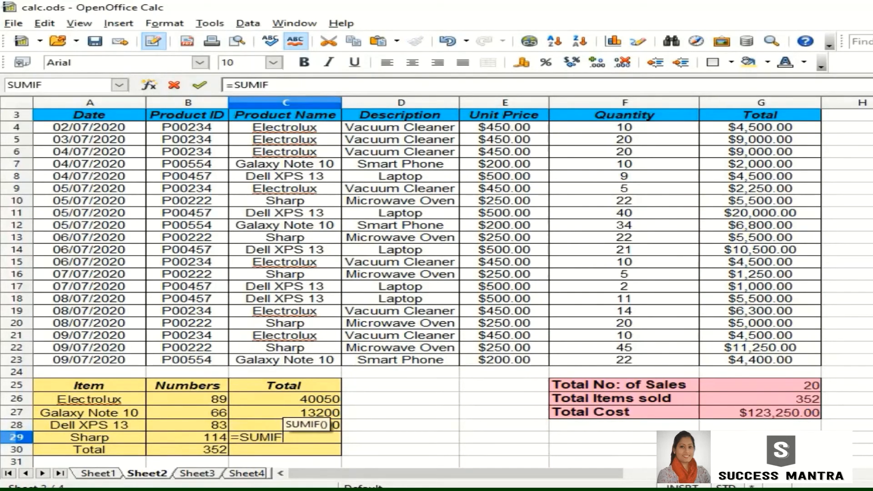
text(()
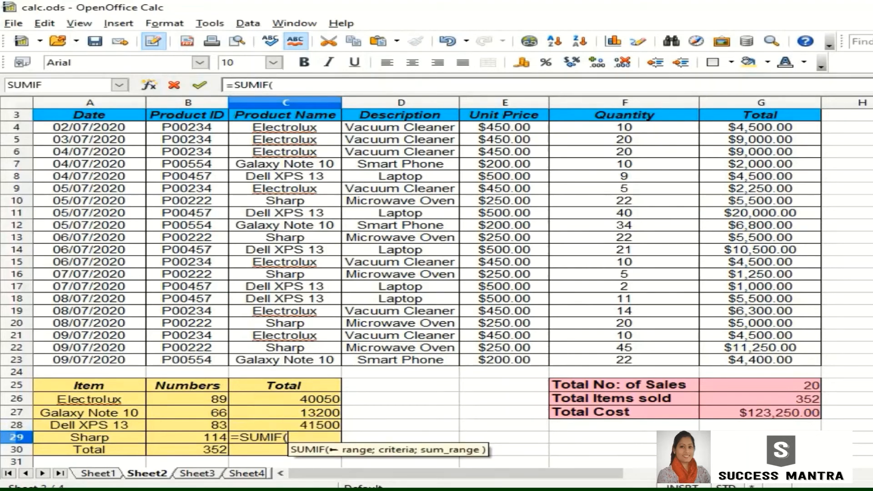
drag(291, 127, 319, 360)
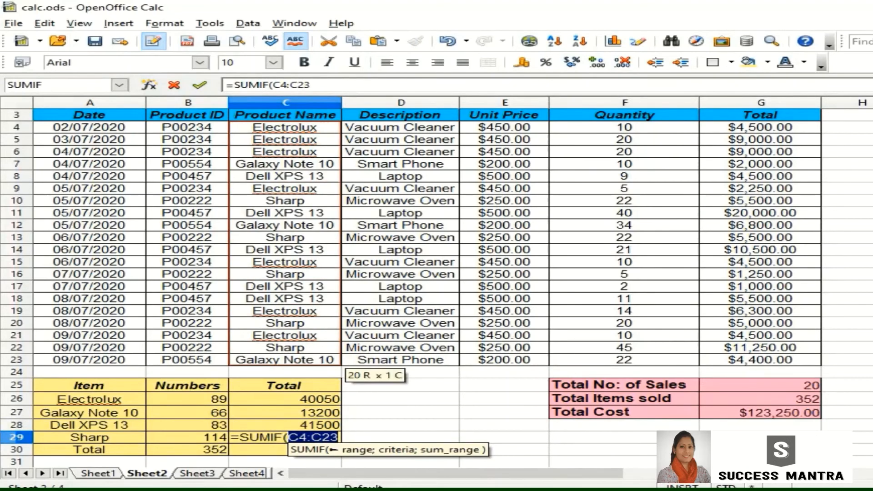
text(;)
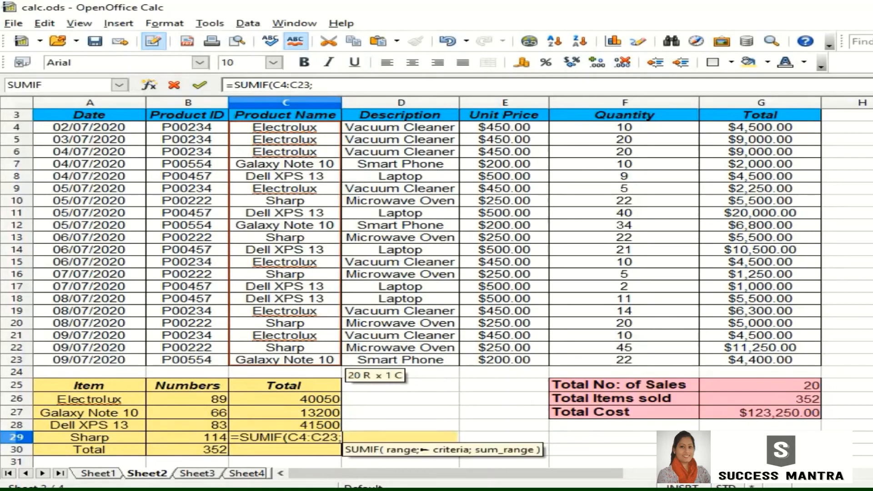
text("Shar)
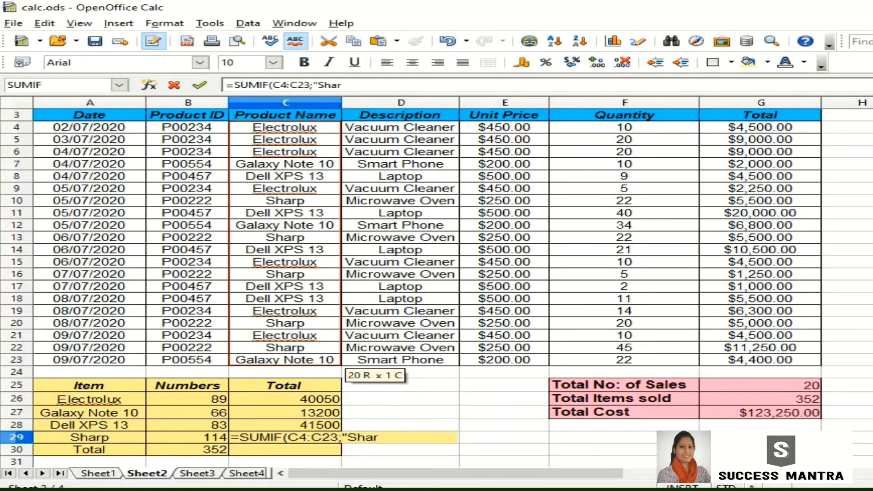
text(p";)
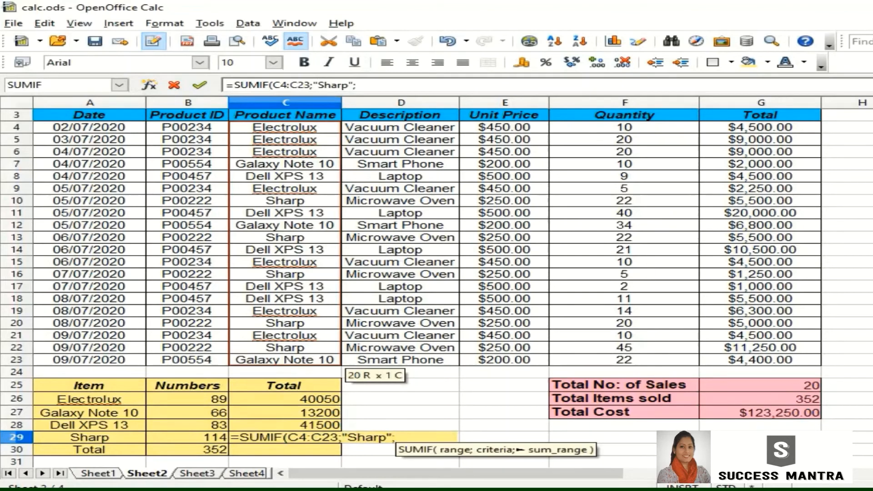
drag(761, 127, 821, 364)
key(Return)
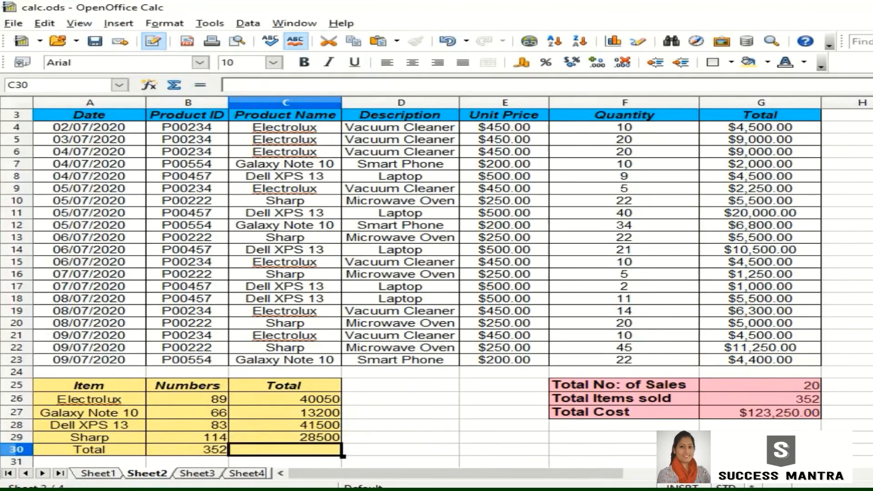
Step: Check the Total Cost formula in G27 and total the item sales in C30 with a SUM formula over C26:C29
click(760, 412)
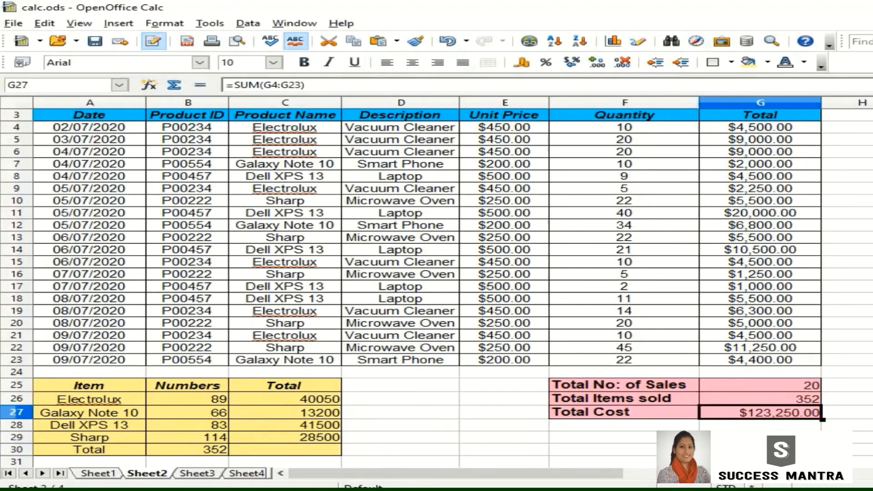
click(286, 450)
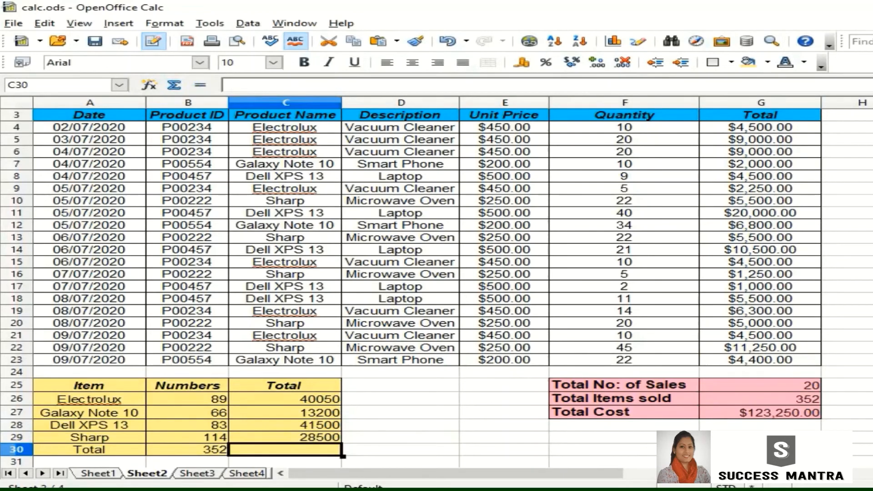
text(=SUM()
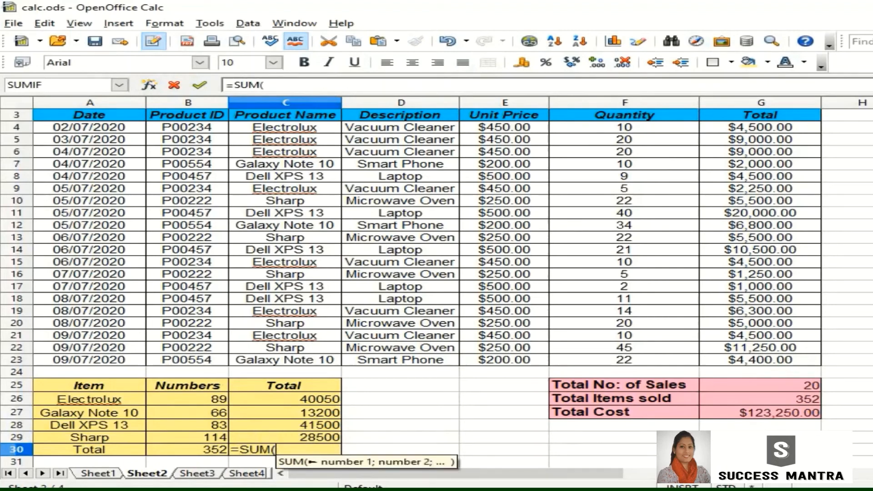
drag(318, 399, 318, 437)
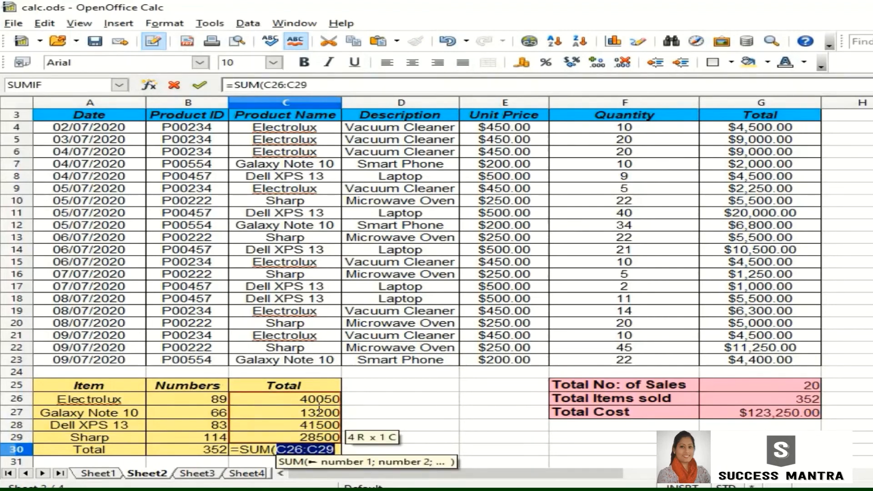
key(Return)
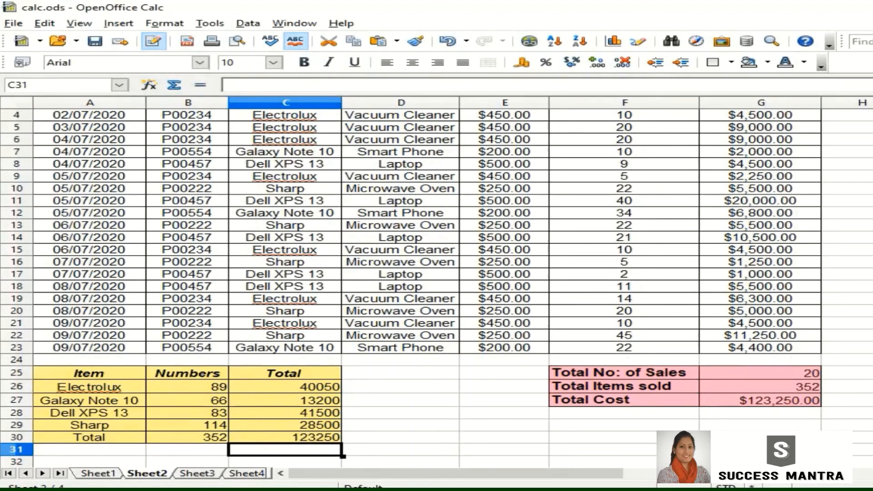
Step: Apply the standard dollar currency format to the item sales totals in C26:C30
drag(284, 387, 285, 437)
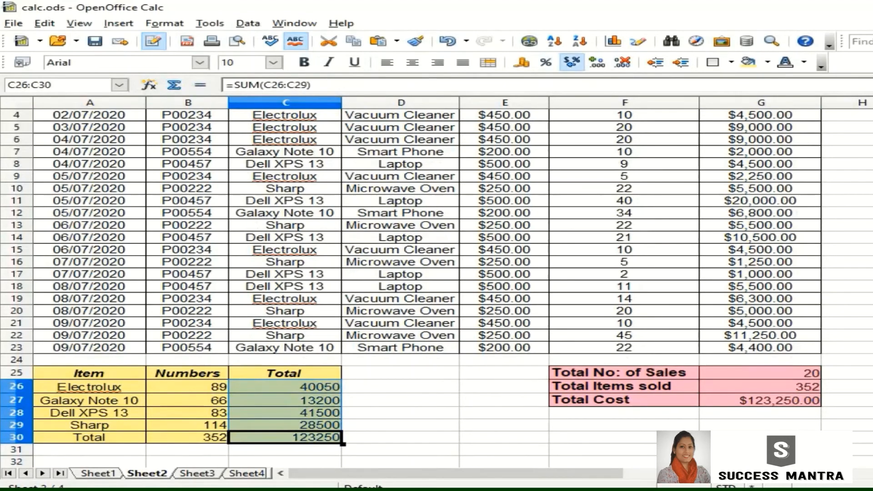
click(572, 61)
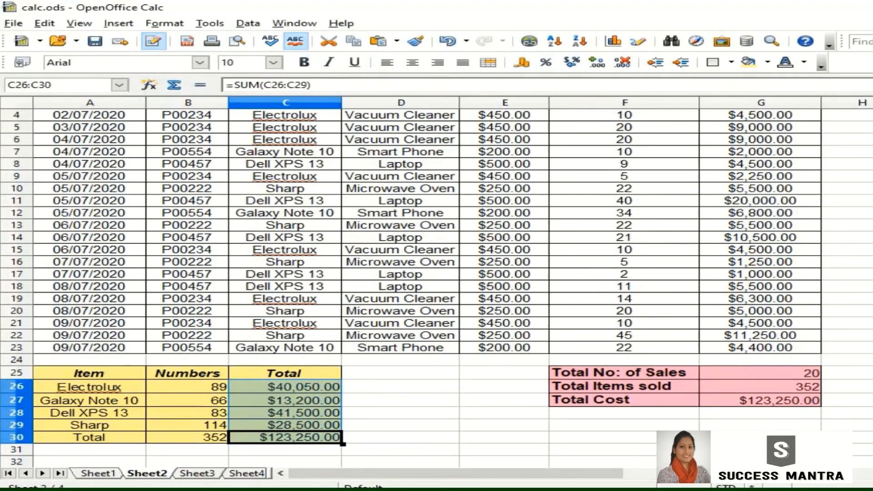
click(401, 425)
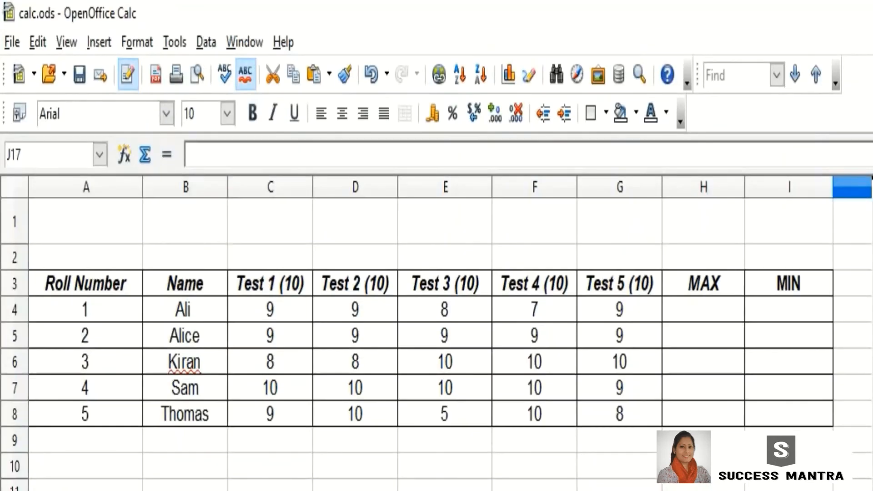
Step: Review the headings of the student marks table in A3:I3, including the MAX and MIN columns
click(85, 283)
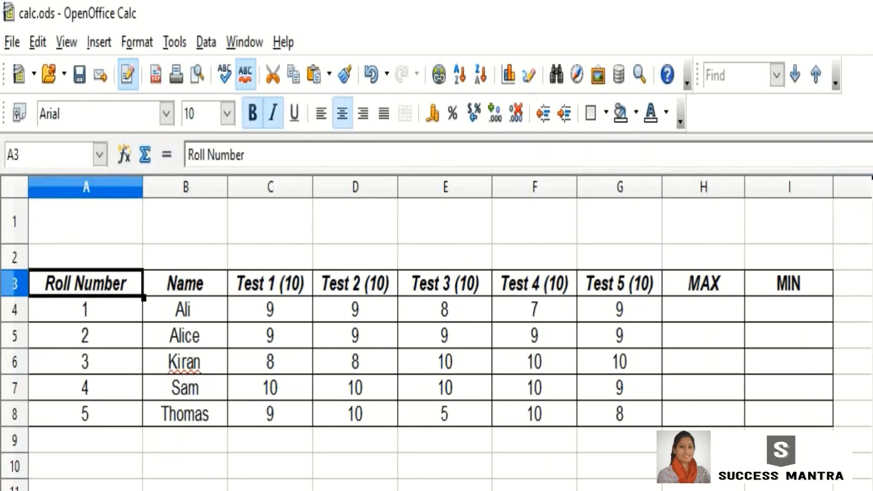
key(shift+Right)
key(shift+Right)
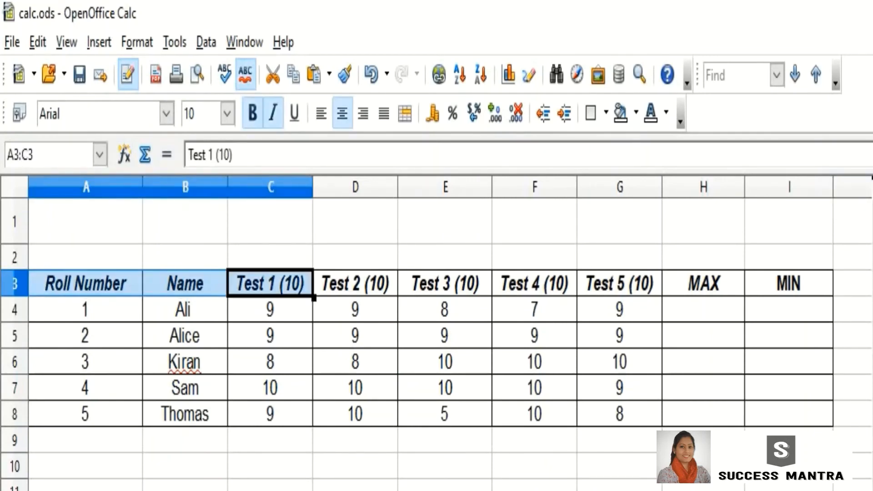
key(shift+Right)
key(shift+Right)
key(shift+Right)
key(shift+Right)
key(shift+Right)
key(shift+Right)
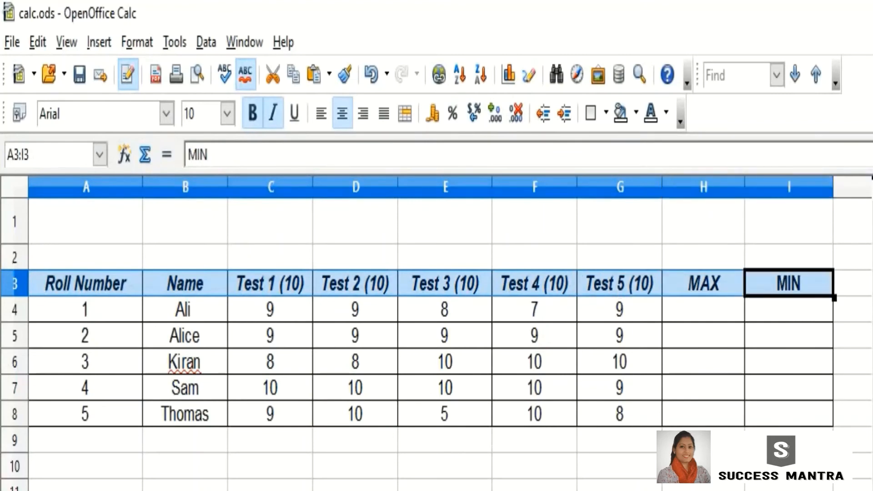
click(355, 490)
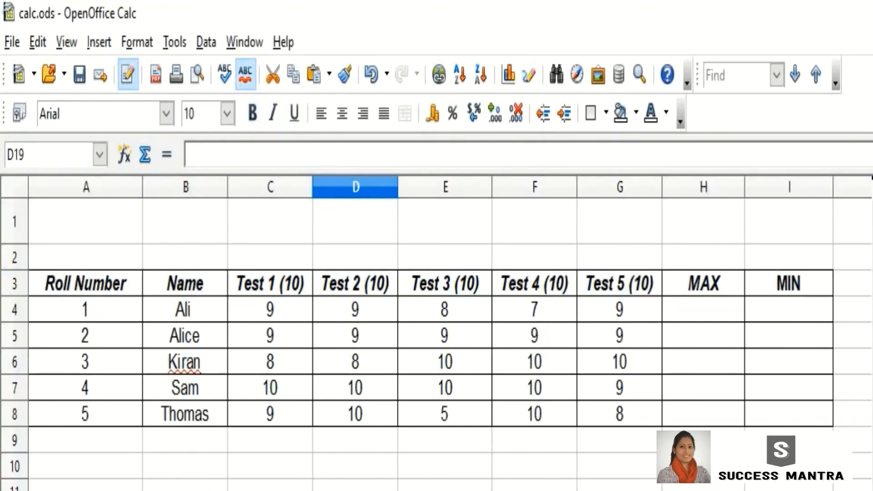
click(703, 283)
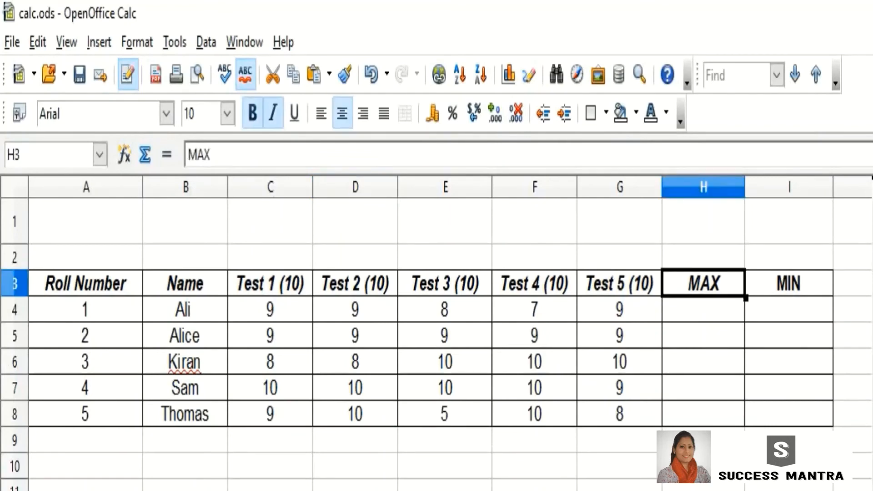
click(789, 283)
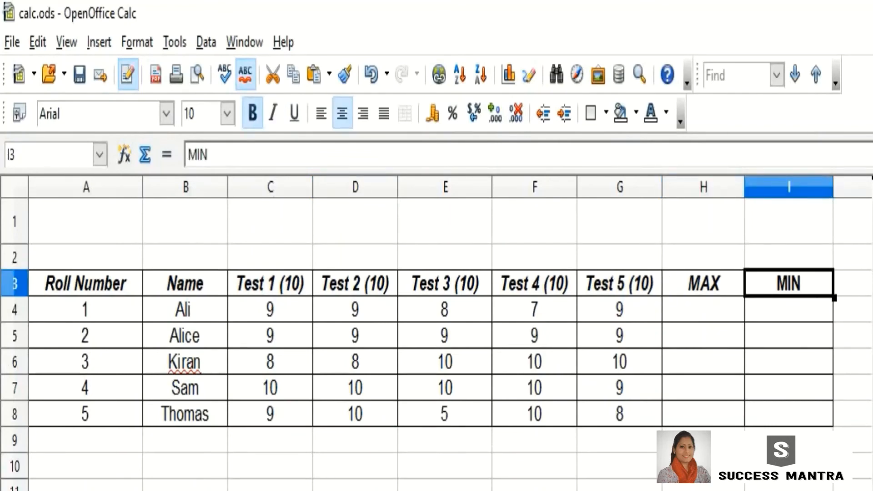
Step: Calculate the first student's highest mark in H4 with a MAX formula over the test marks C4:G4
click(703, 309)
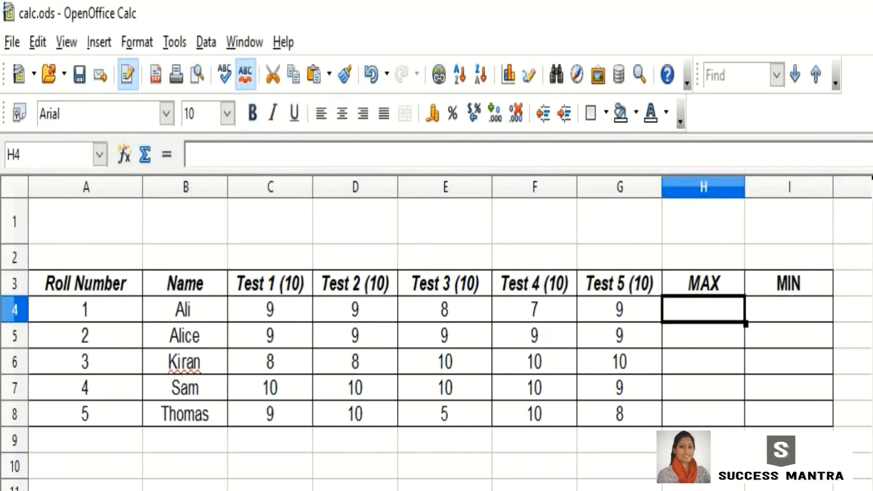
drag(270, 310, 620, 310)
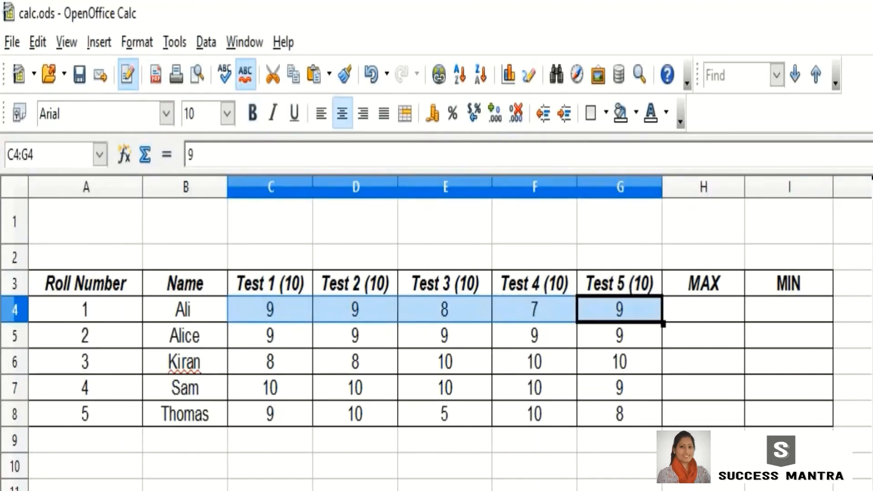
click(704, 310)
text(=)
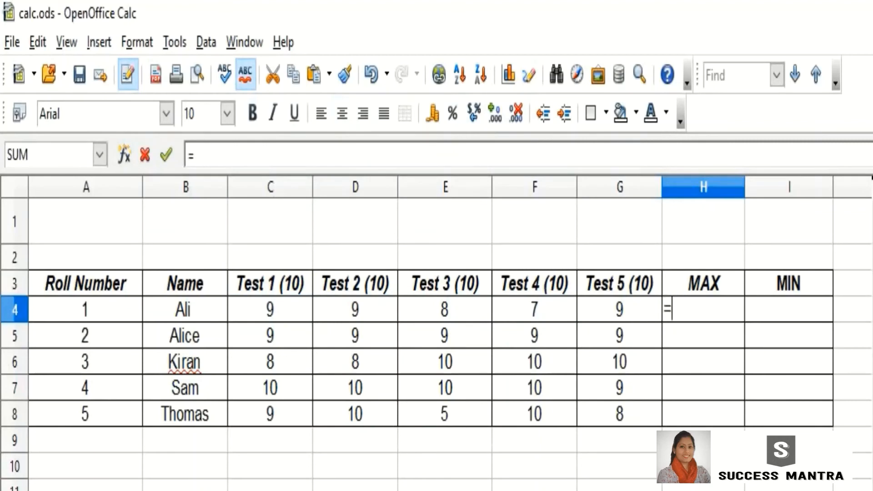
text(MAX)
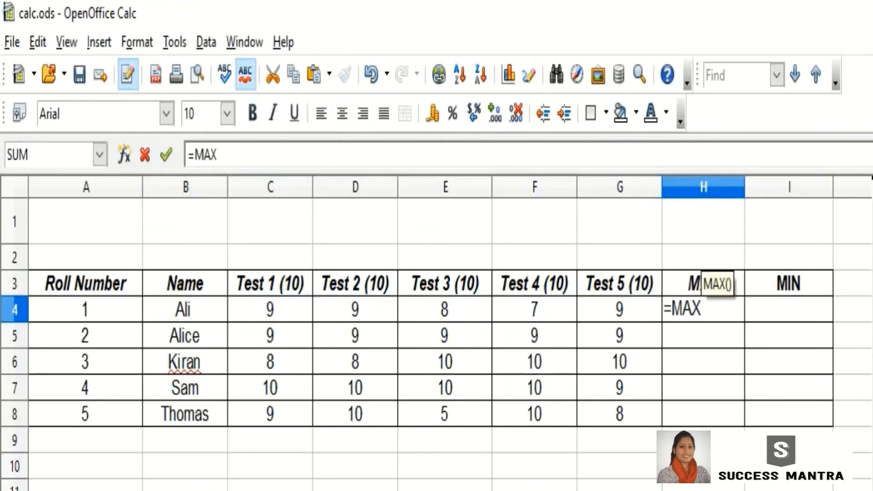
text(()
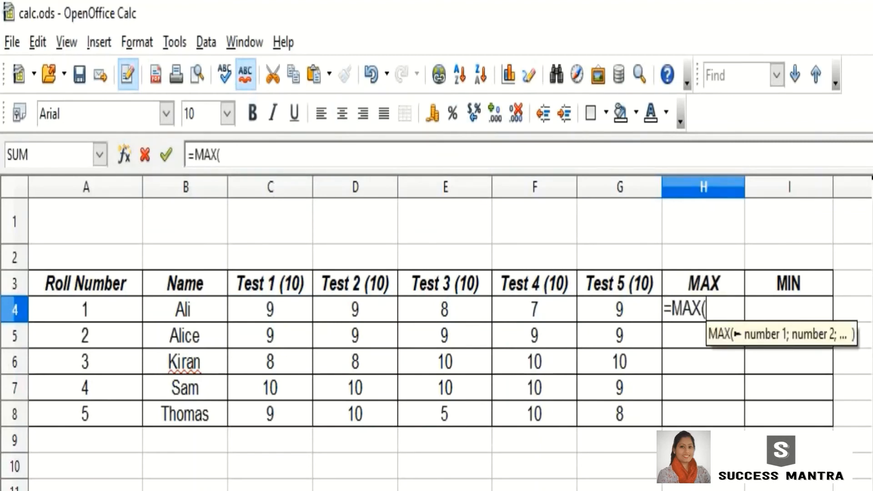
drag(270, 310, 660, 319)
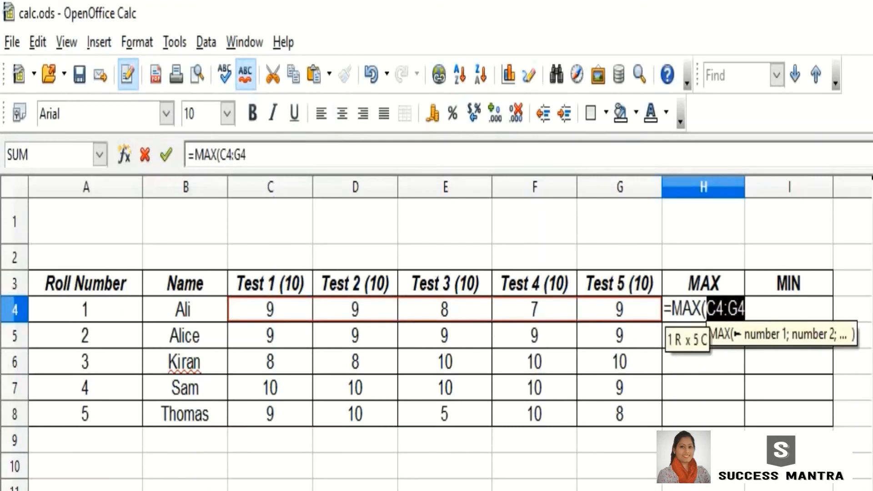
key(Return)
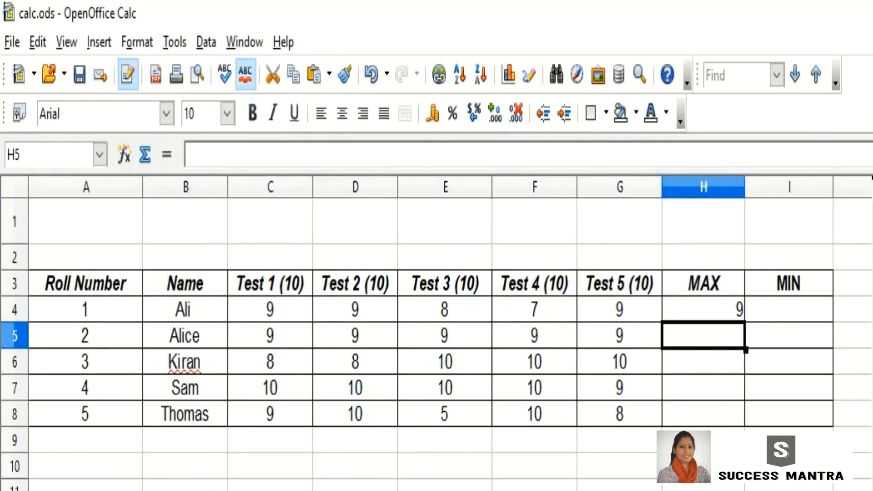
Step: Calculate the first student's lowest mark in I4 with a MIN formula over C4:G4
click(789, 309)
text(=MI)
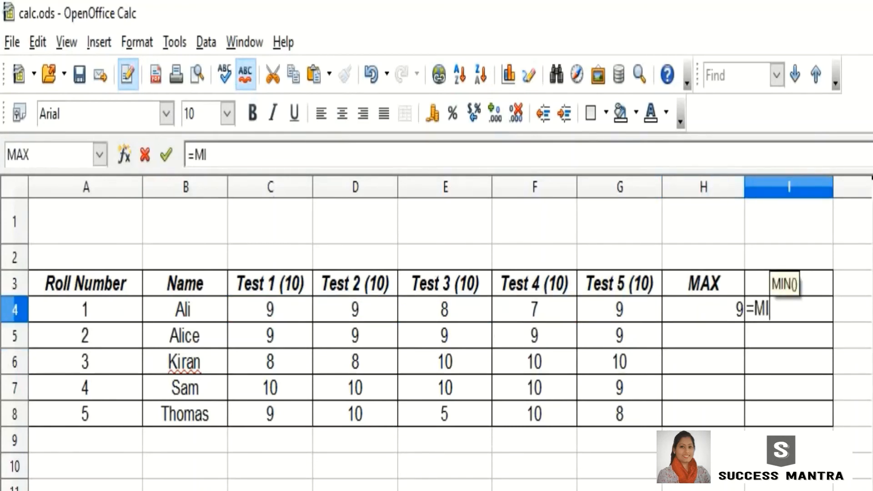
text(N()
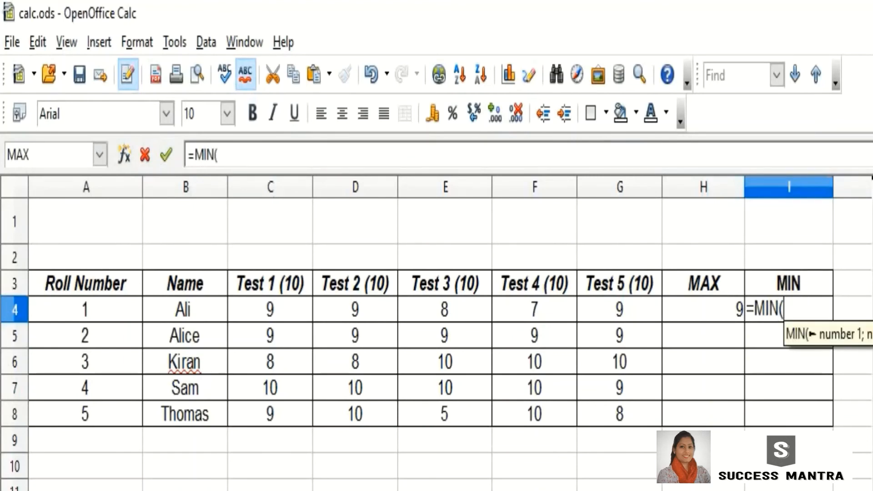
drag(270, 309, 505, 319)
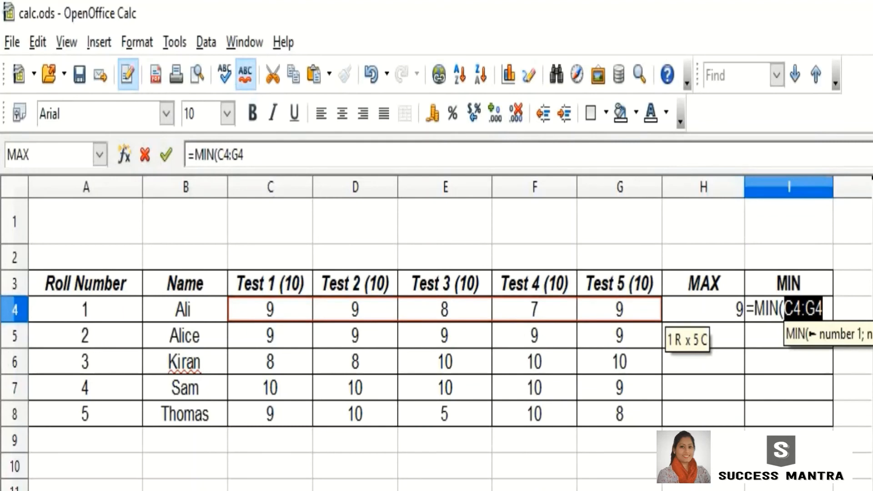
key(Return)
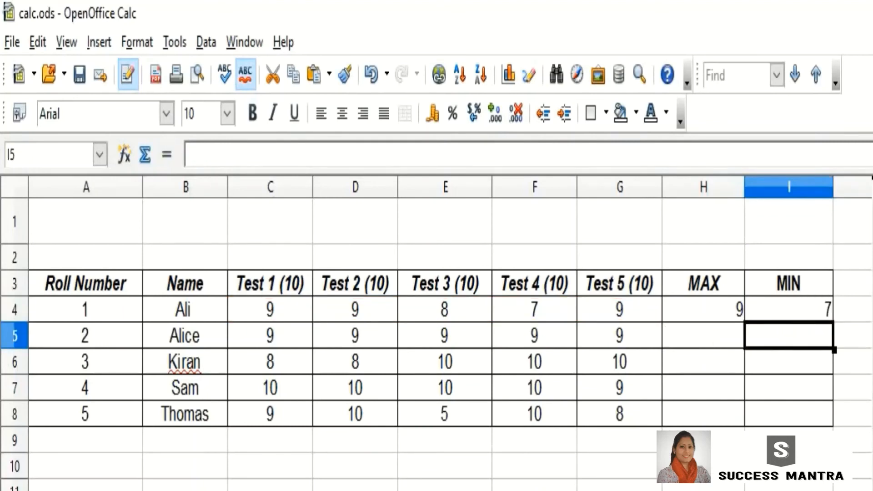
Step: Check the formulas in H4 and I4 and fill both down through row 8 for the remaining students
double_click(706, 310)
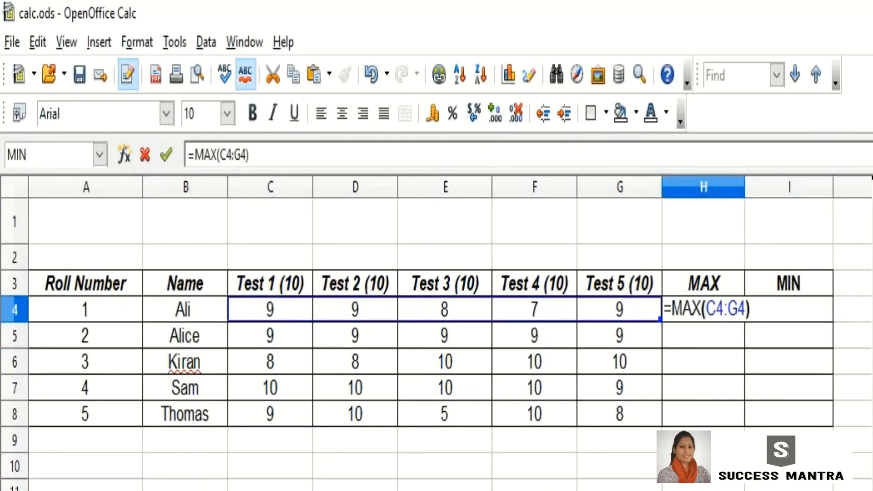
key(Return)
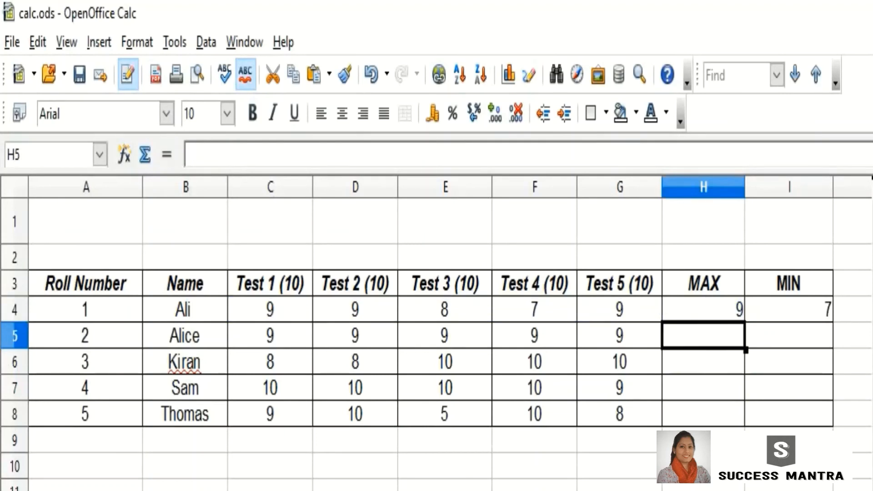
double_click(789, 310)
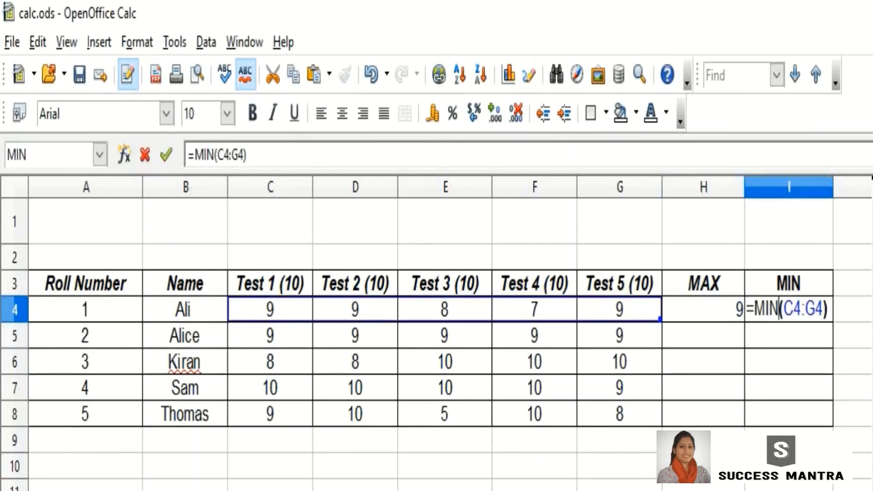
key(Return)
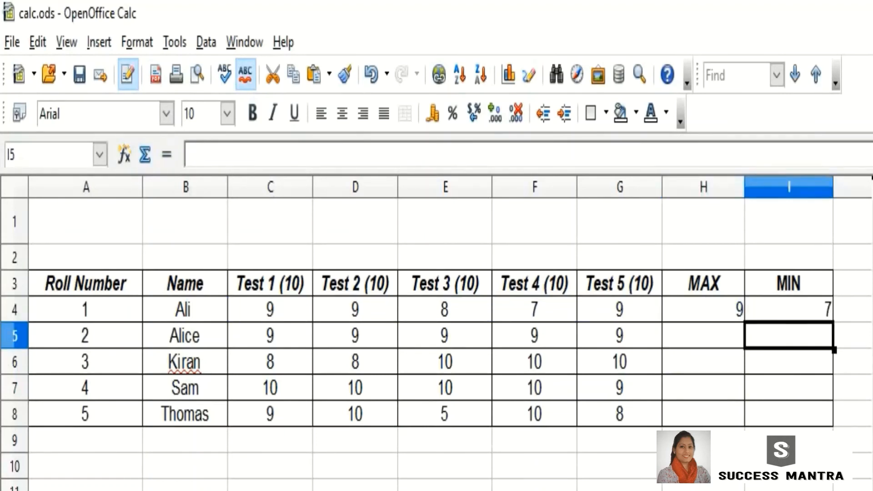
click(704, 310)
key(shift+Right)
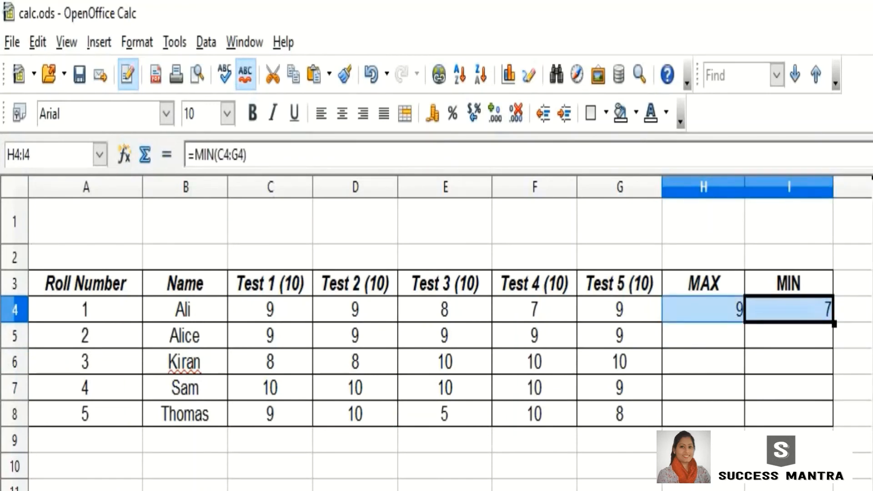
drag(835, 323, 835, 428)
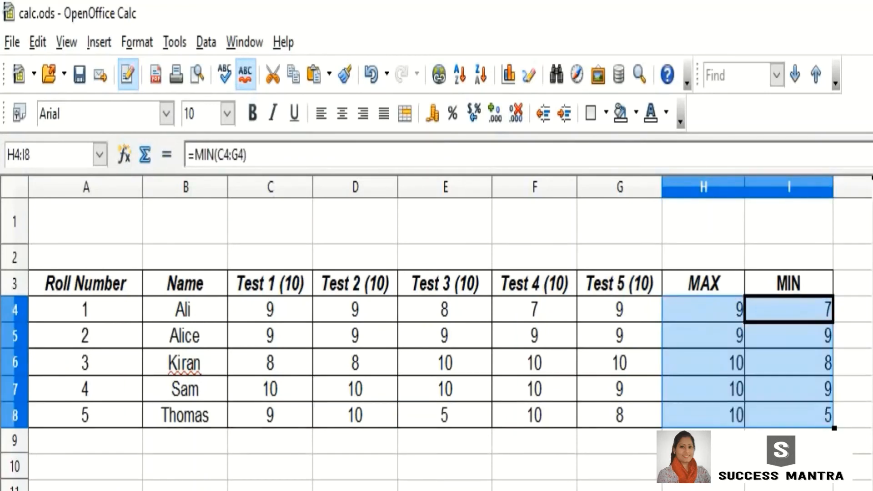
Step: Check the cell ranges of the copied MAX and MIN formulas in H6 and I6
click(703, 362)
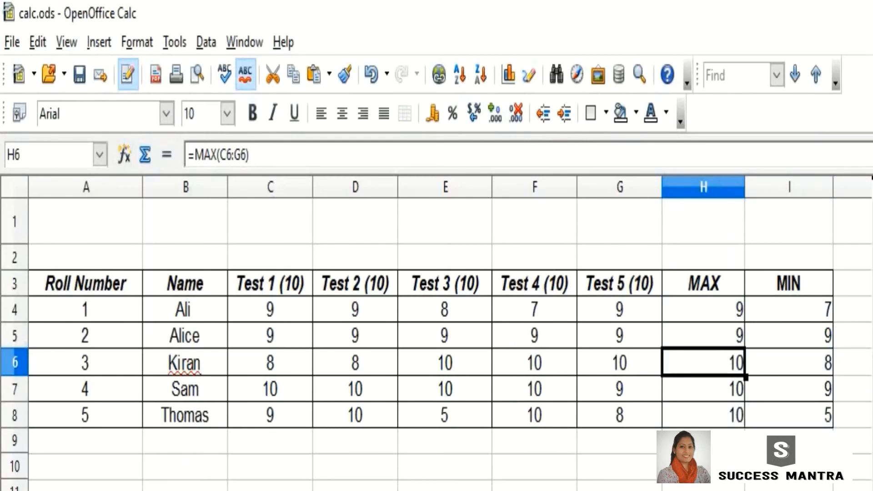
double_click(723, 362)
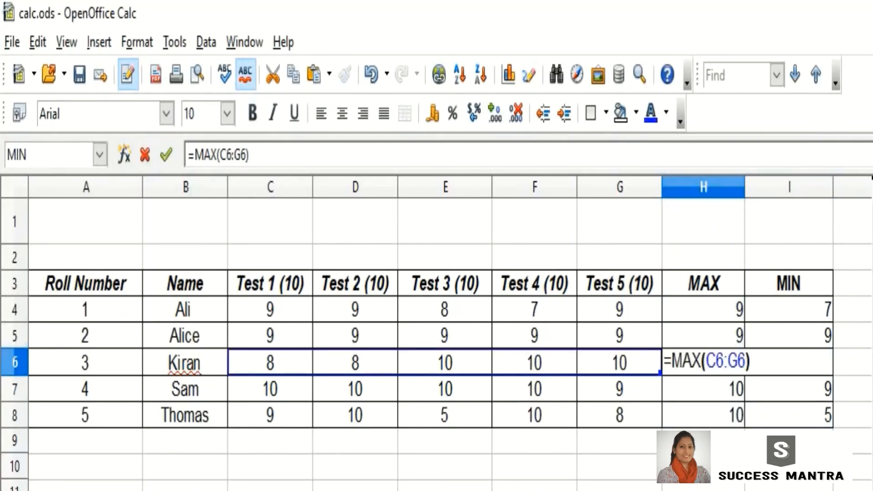
key(Return)
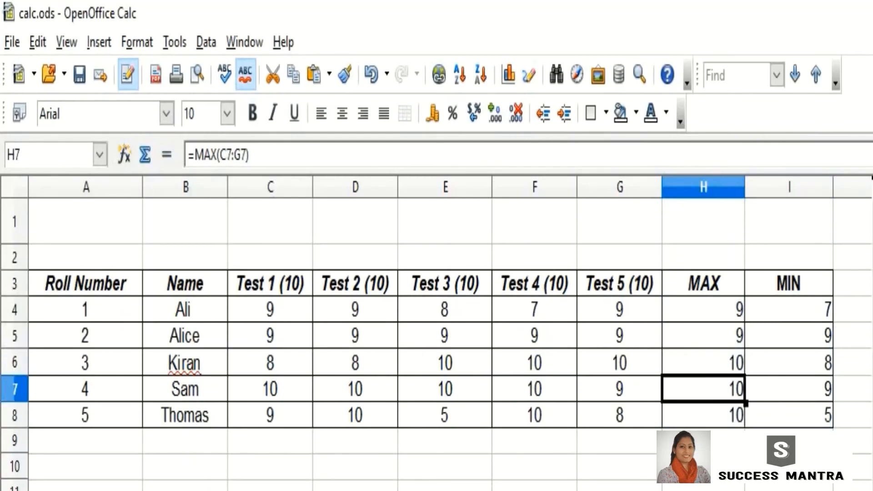
double_click(794, 362)
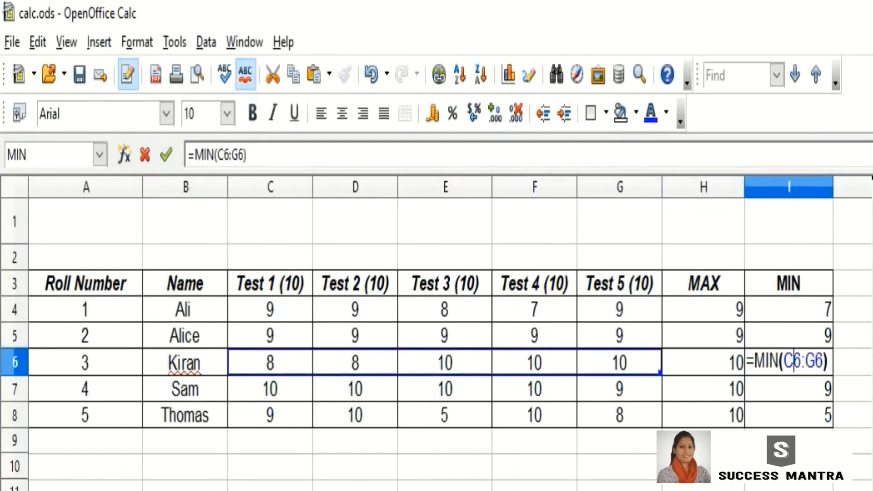
key(Return)
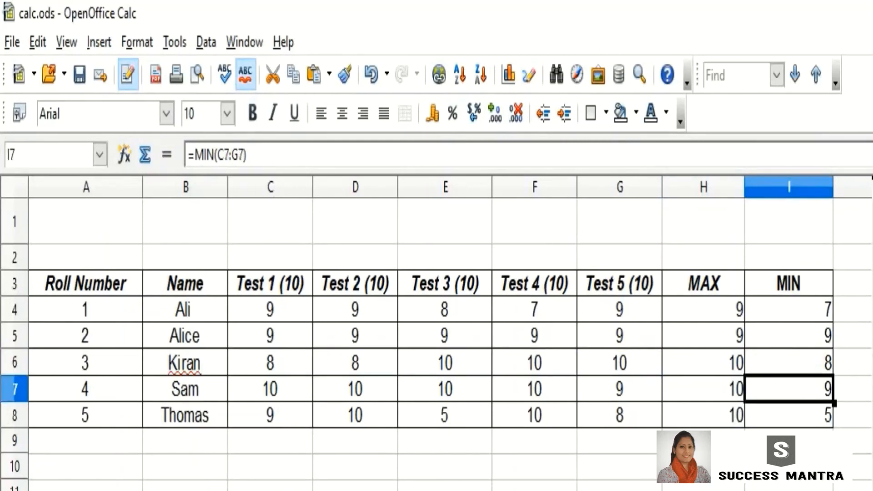
drag(703, 283, 789, 415)
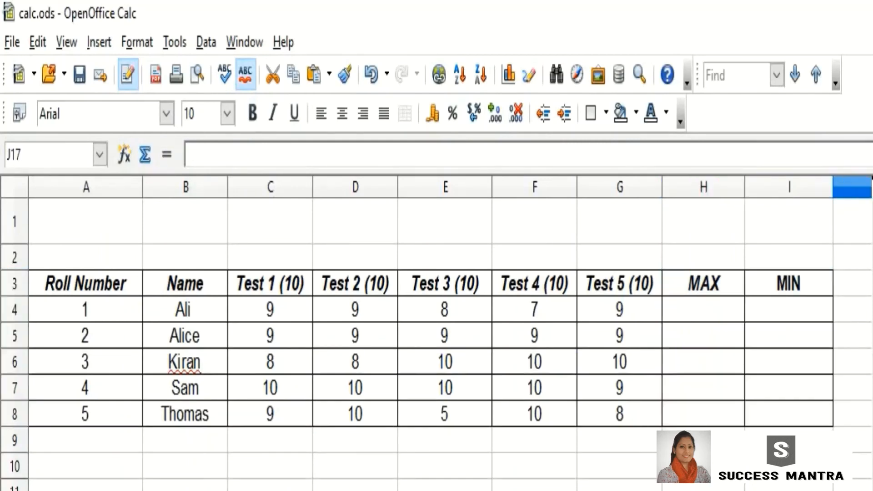
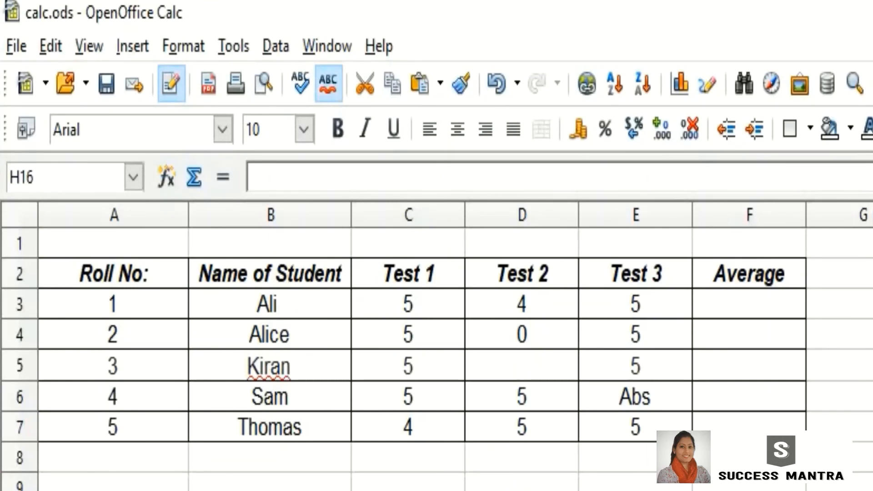
Step: Calculate the first student's average mark in F3 with an AVERAGE formula over the three test marks C3:E3
click(408, 273)
click(522, 274)
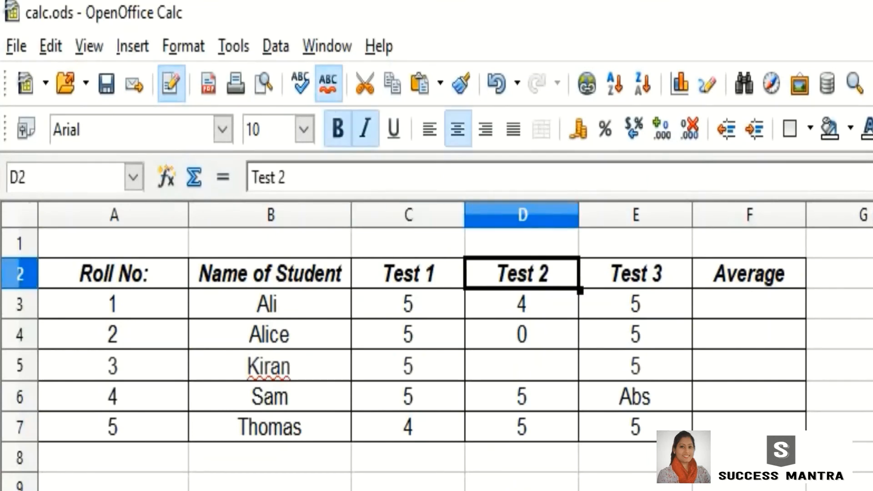
click(636, 274)
click(749, 274)
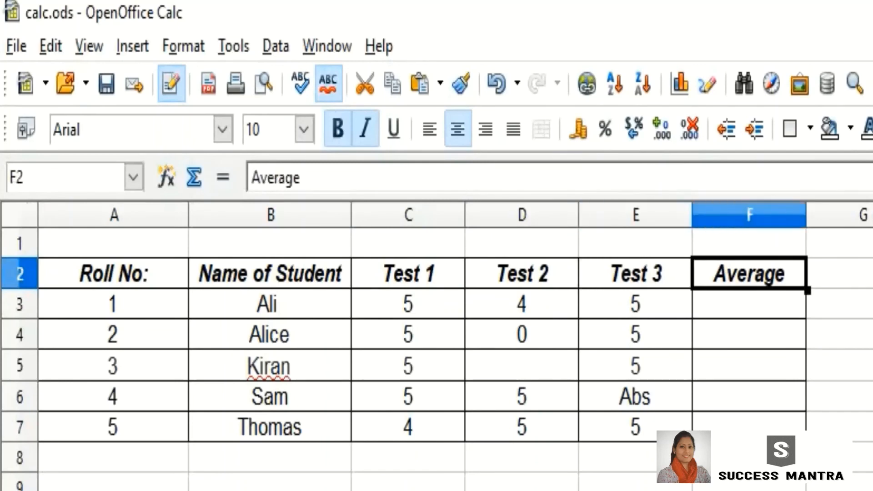
drag(408, 274, 636, 278)
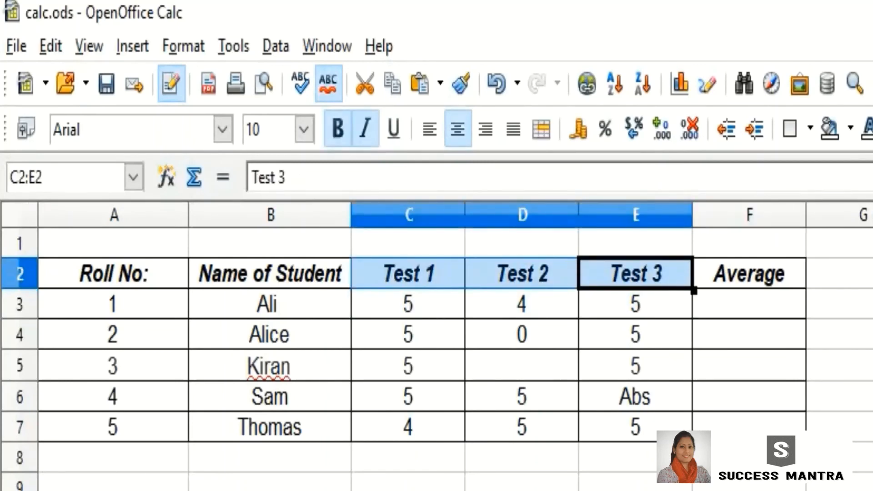
click(750, 303)
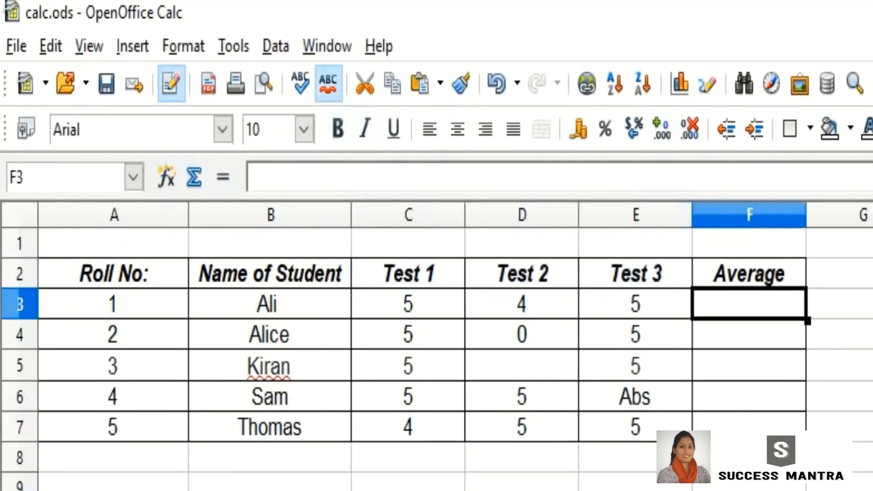
text(=AVERA)
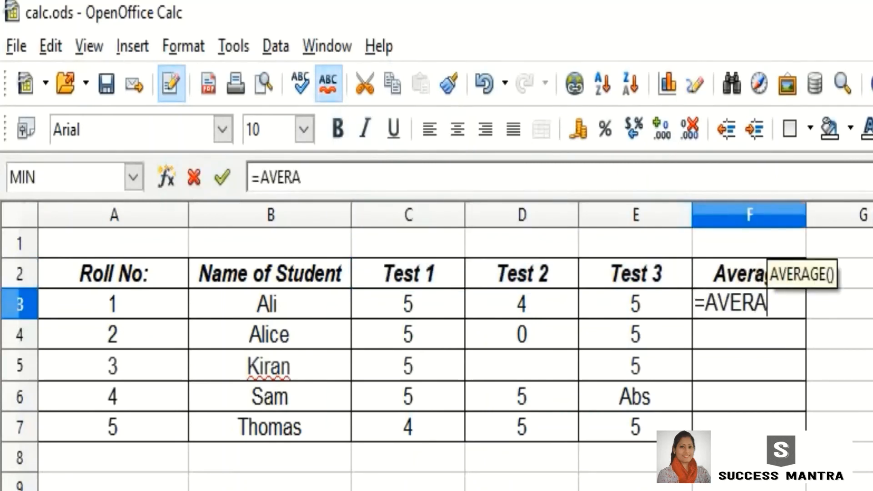
text(GE()
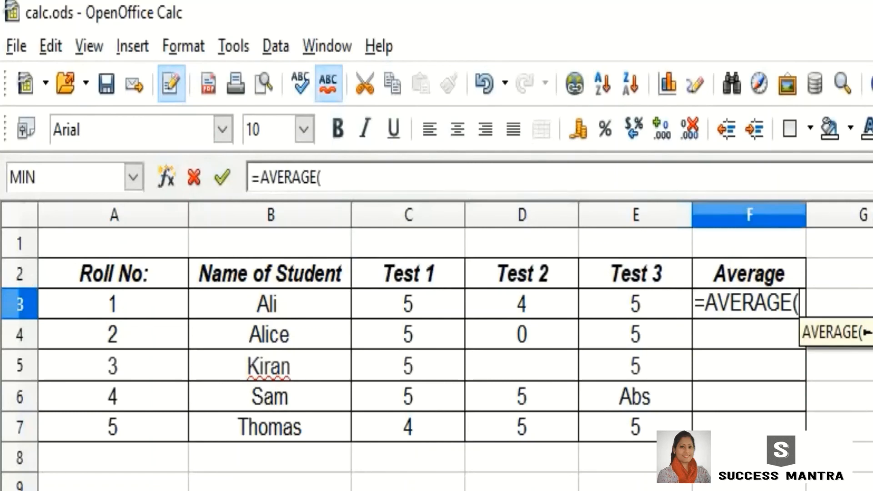
drag(407, 303, 635, 304)
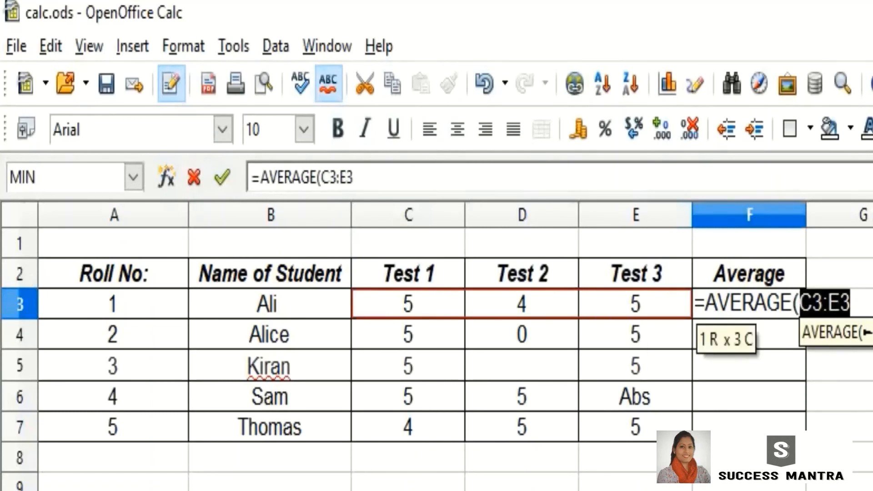
key(Return)
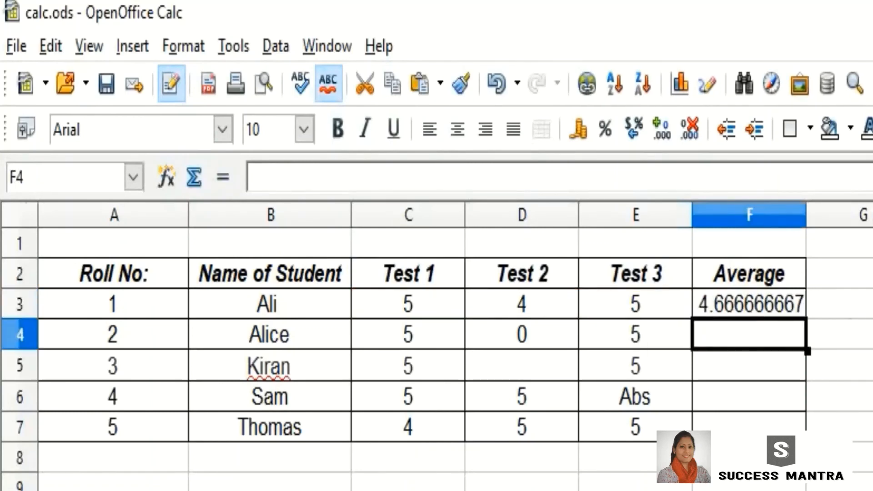
Step: Format the average in F3 as a number with two decimal places
click(773, 309)
right_click(778, 311)
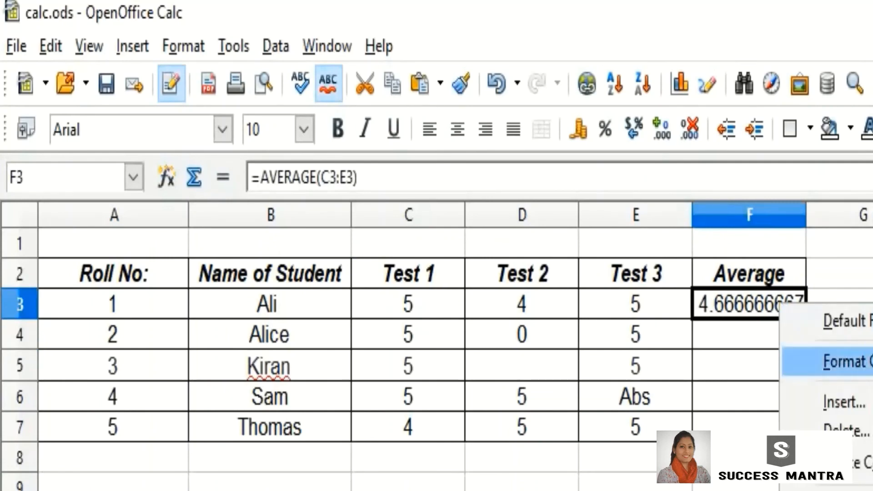
click(819, 360)
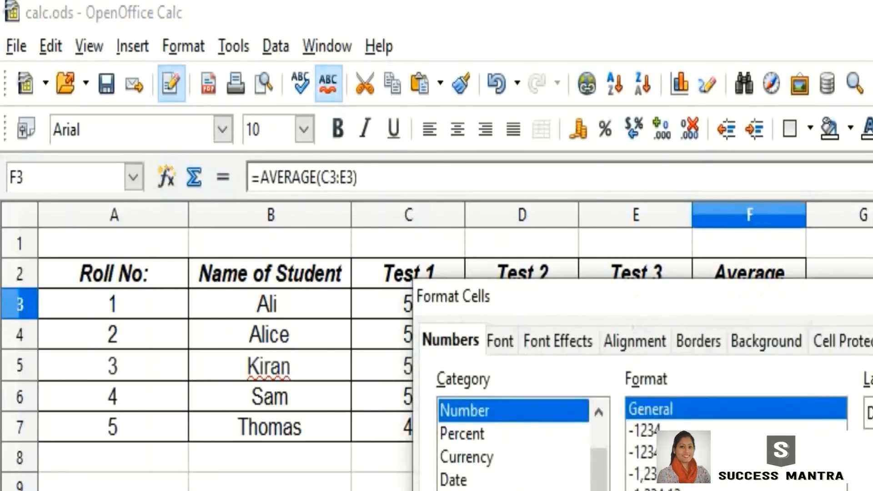
click(642, 452)
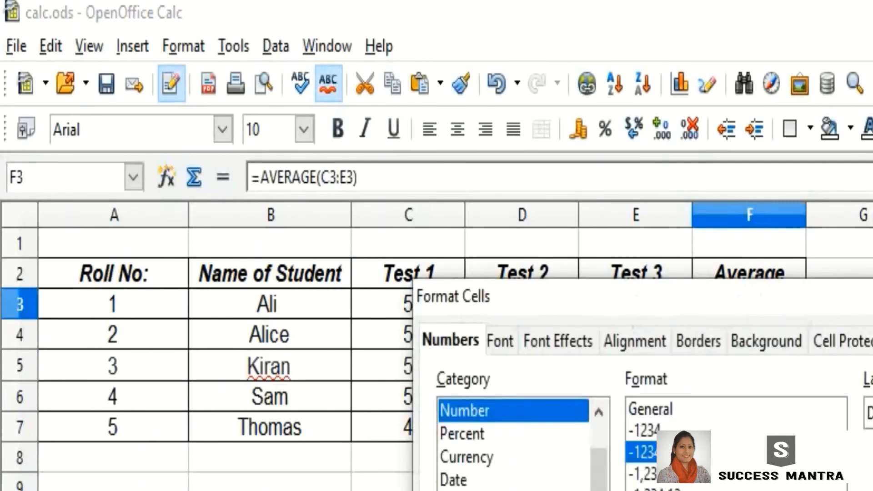
key(Return)
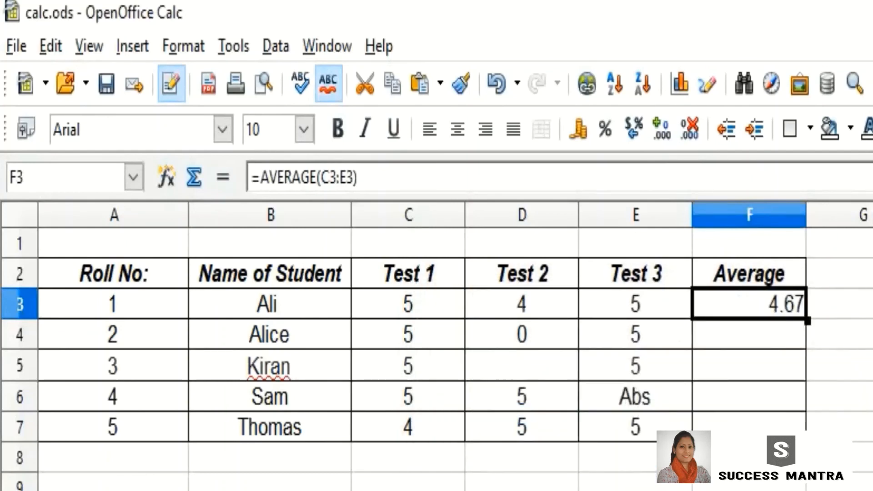
Step: Fill the average formula from F3 down through F7 and center the averages horizontally
drag(807, 321, 805, 427)
click(457, 128)
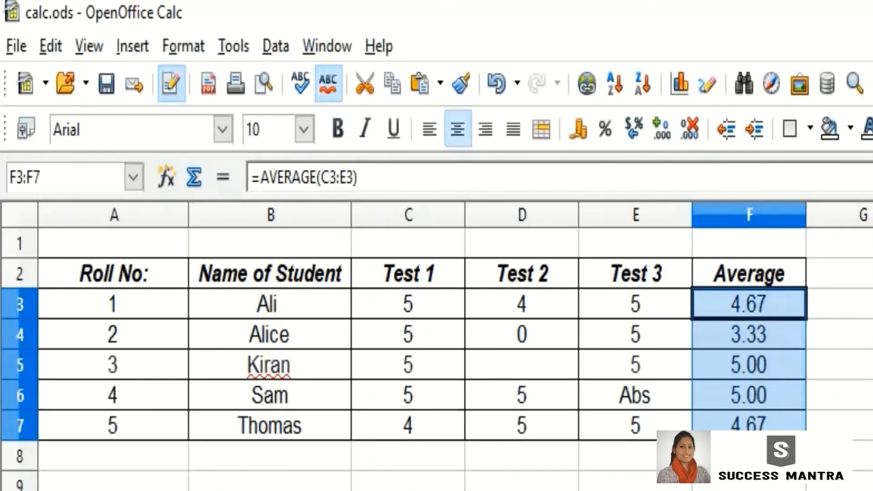
click(749, 335)
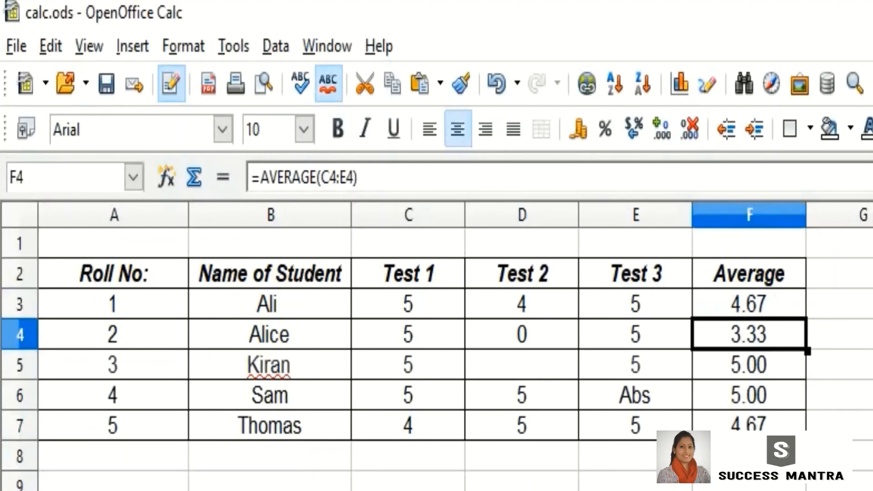
Step: Examine row 4 to see how the zero mark in D4 affects the average in F4
click(20, 335)
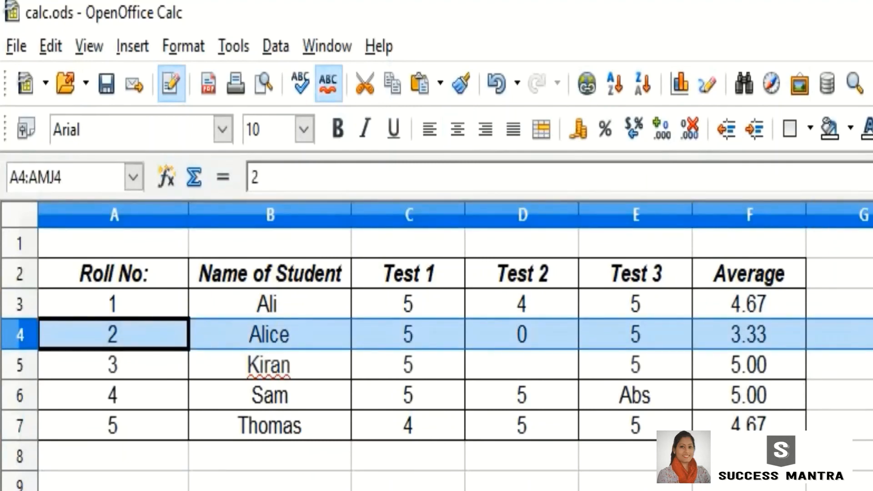
click(521, 335)
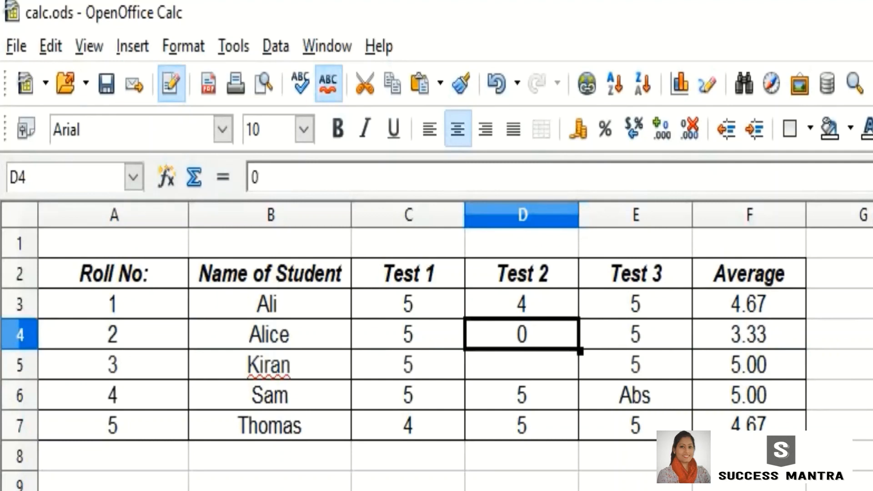
drag(408, 335, 635, 335)
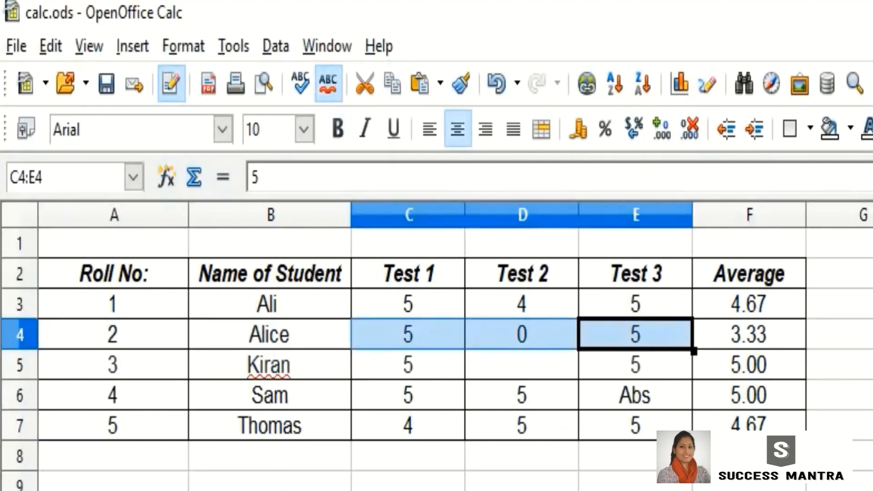
click(749, 335)
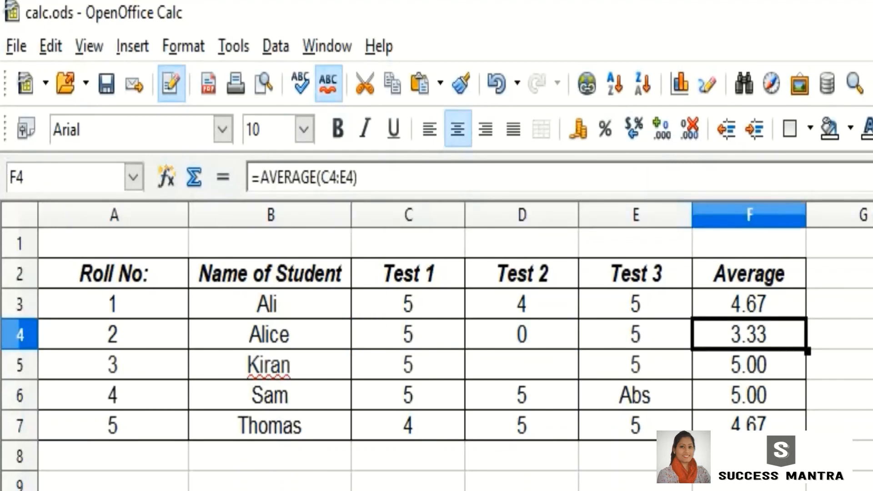
Step: Highlight the third student's marks and average in C5:F5 with a pink background
drag(407, 365, 749, 365)
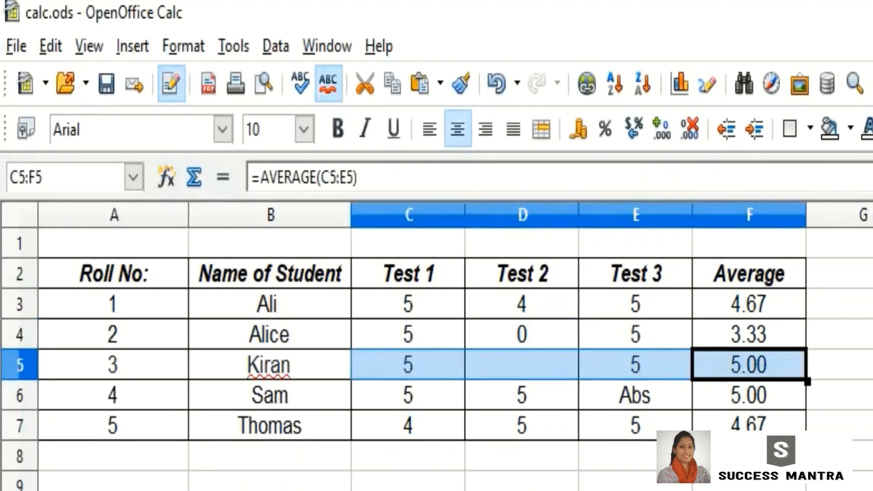
click(850, 129)
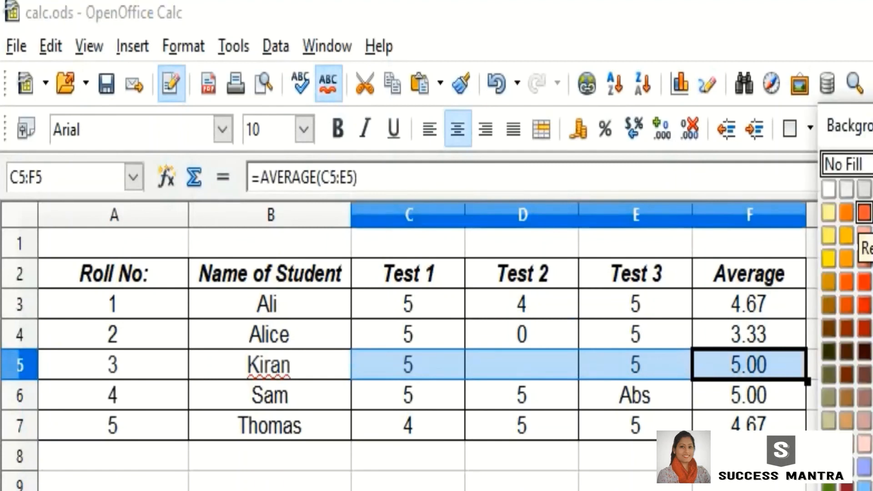
click(870, 237)
click(863, 425)
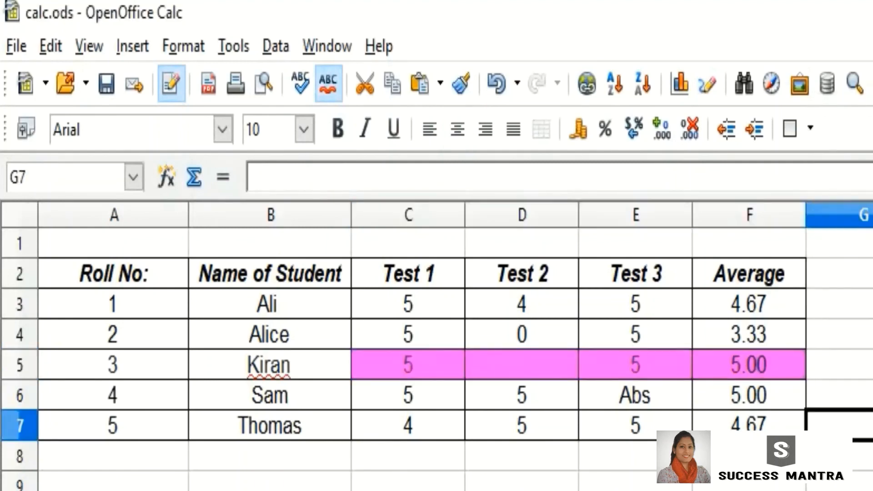
Step: Compare the blank Test 2 cell D5 with the zero in D4 and check how each row's average treats it
click(408, 364)
click(522, 364)
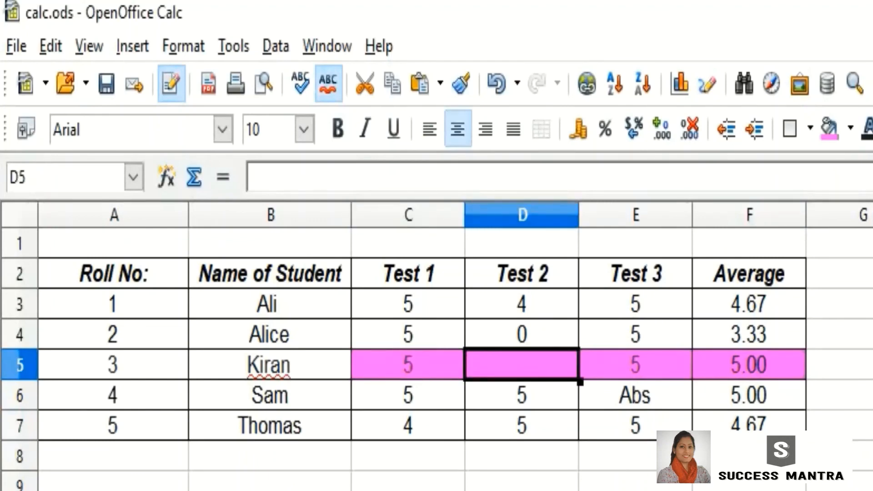
click(635, 365)
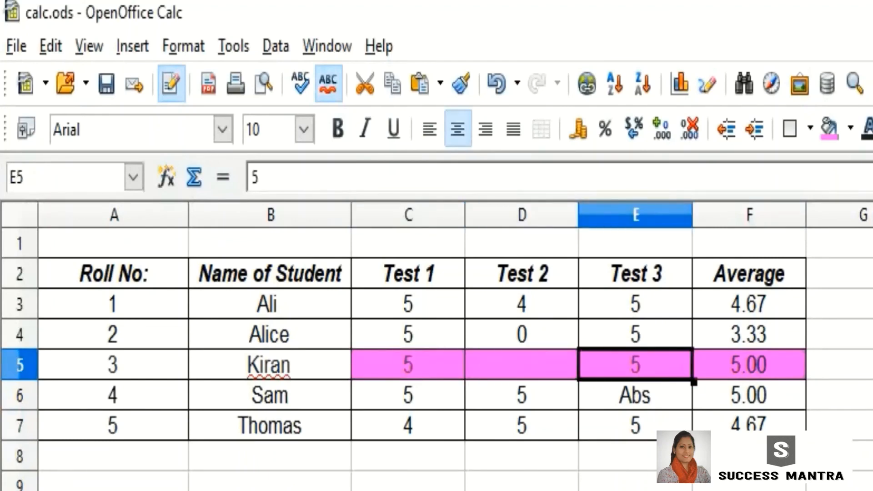
click(749, 365)
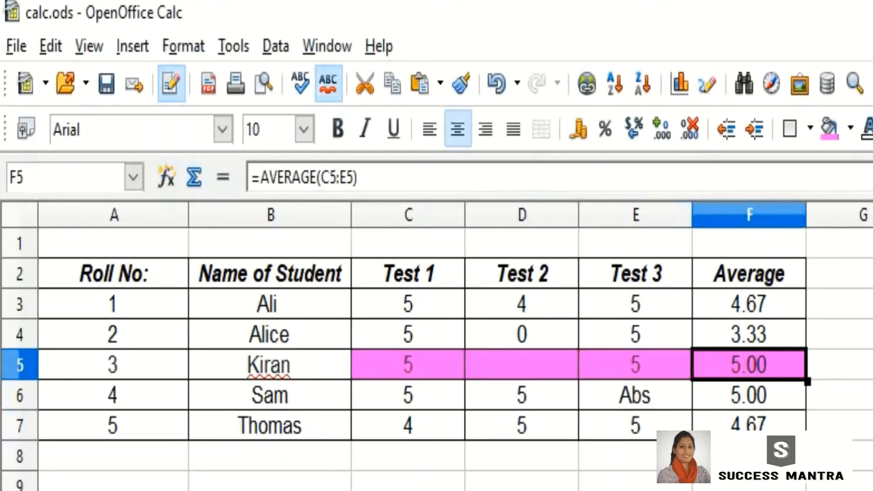
drag(408, 334, 635, 365)
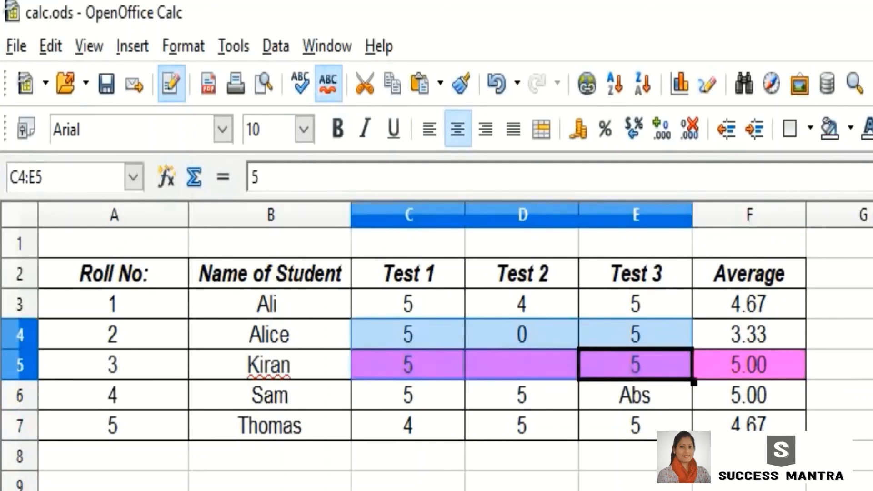
click(521, 334)
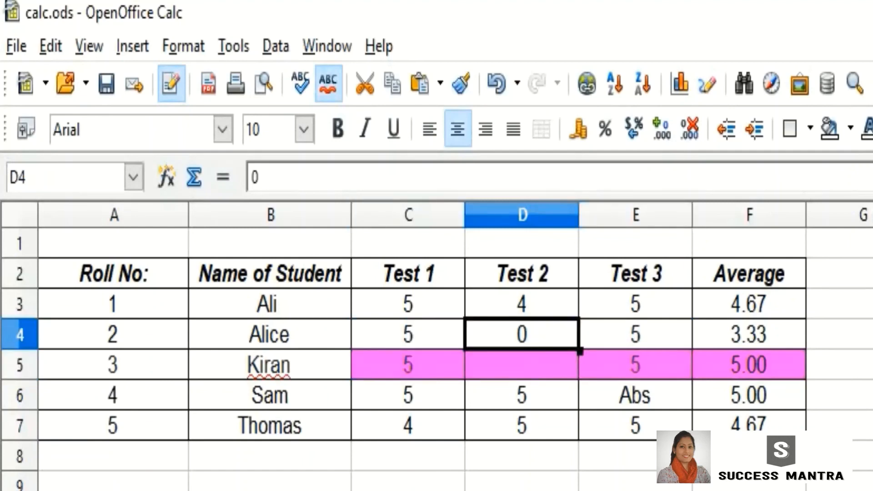
click(522, 364)
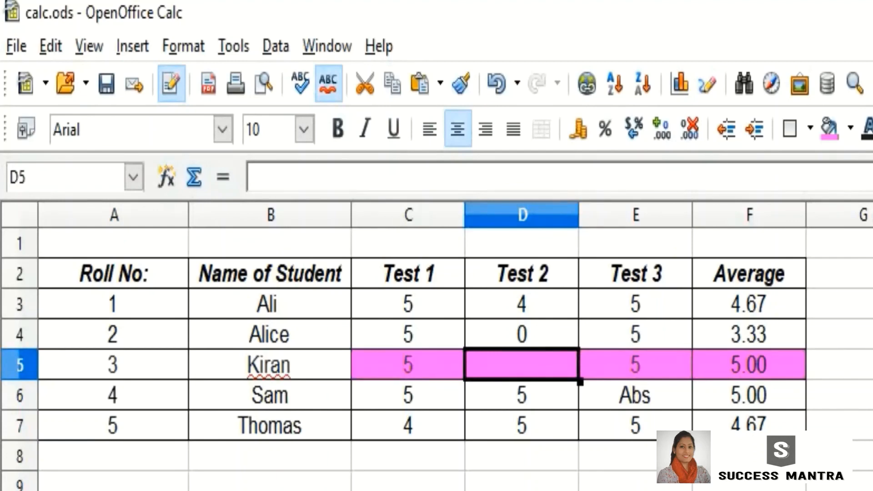
click(408, 365)
click(635, 334)
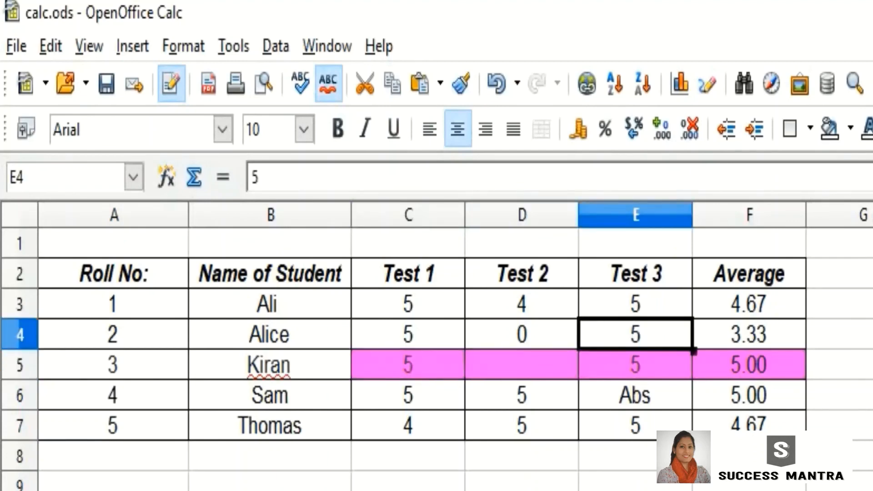
click(635, 365)
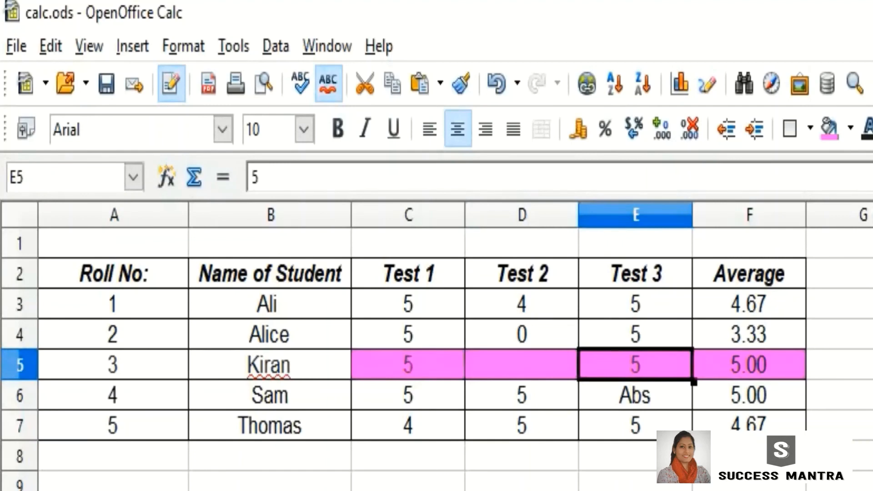
click(749, 364)
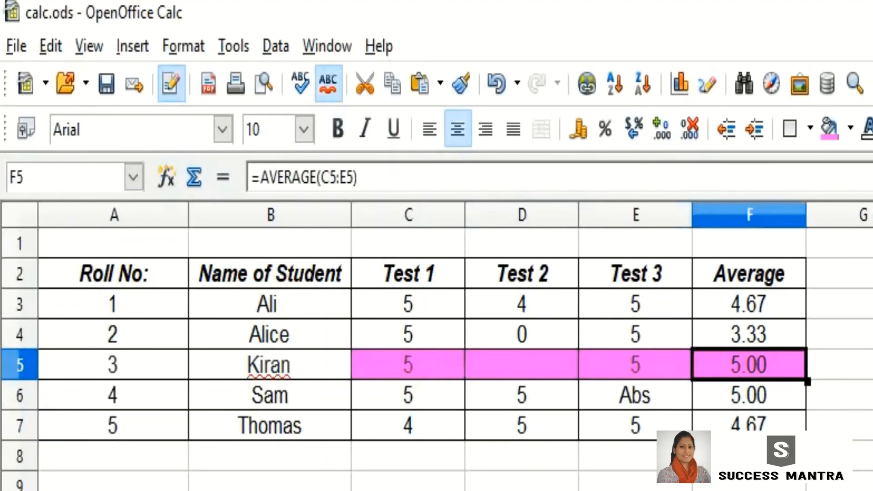
Step: Highlight the fourth student's test marks in C6:E6 with a bright blue background
drag(408, 395, 635, 395)
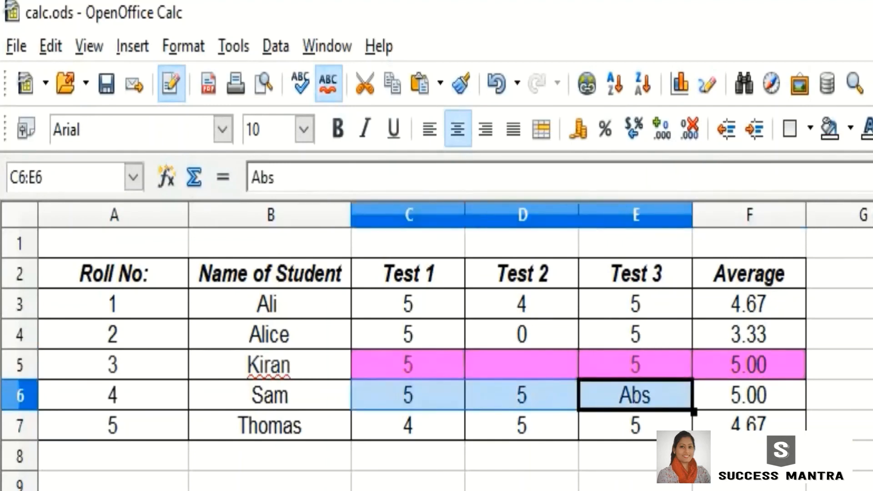
click(851, 128)
click(870, 259)
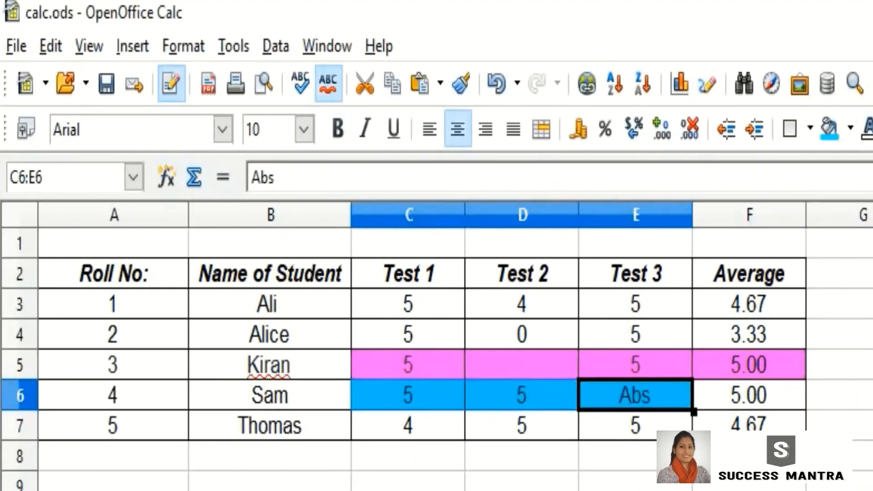
click(635, 490)
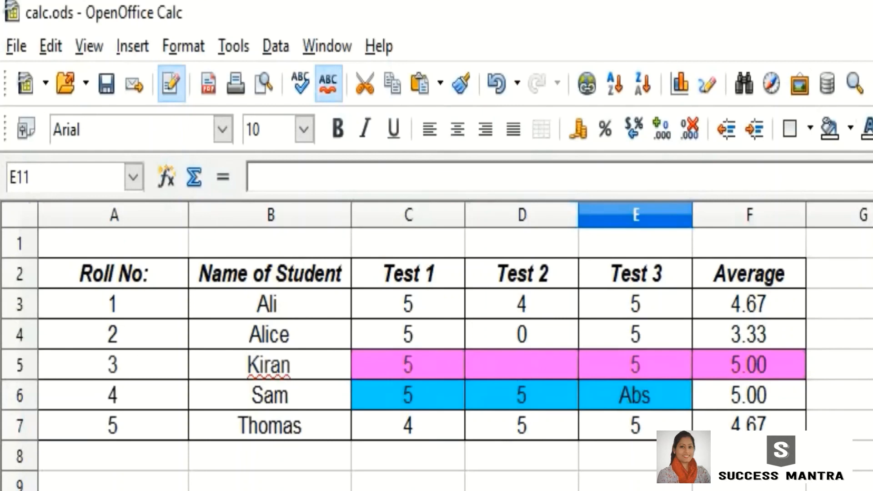
Step: Examine how the text entry Abs in E6 is treated by the average formula in F6
click(635, 395)
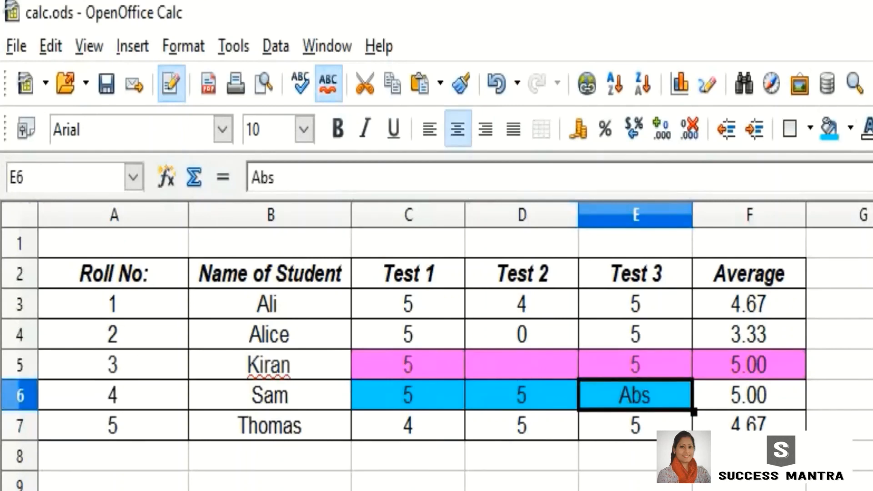
drag(408, 396, 522, 396)
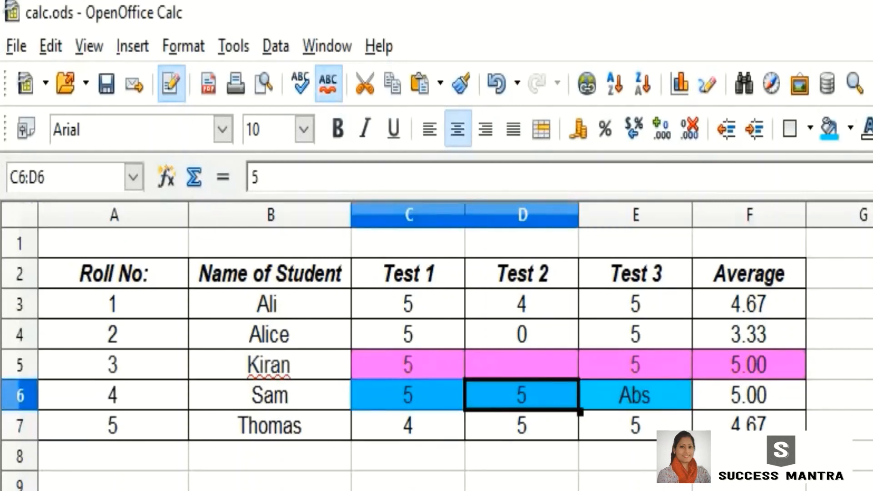
click(749, 395)
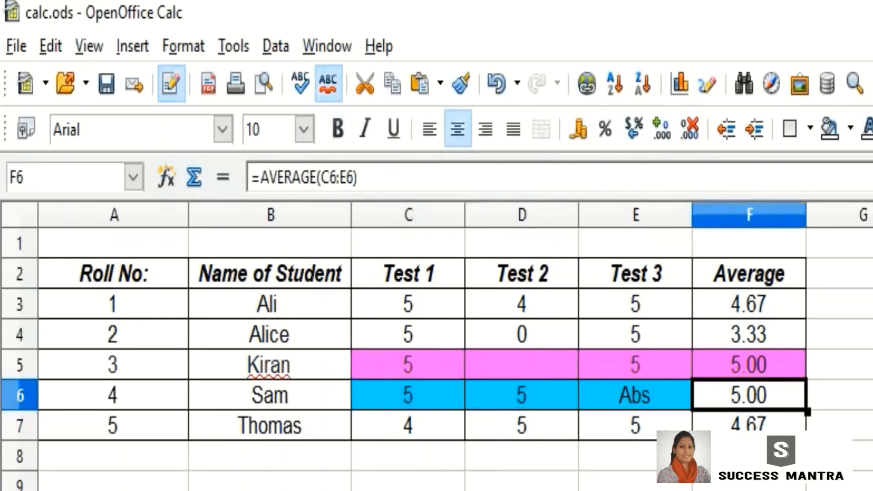
click(749, 273)
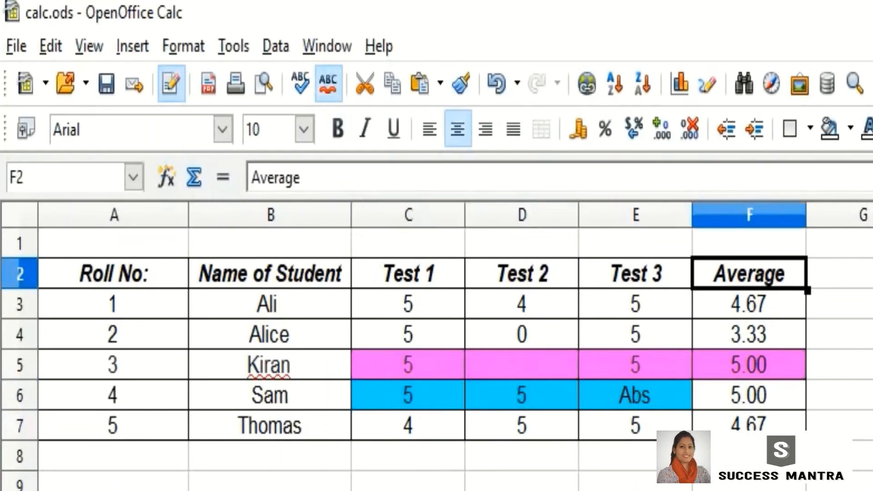